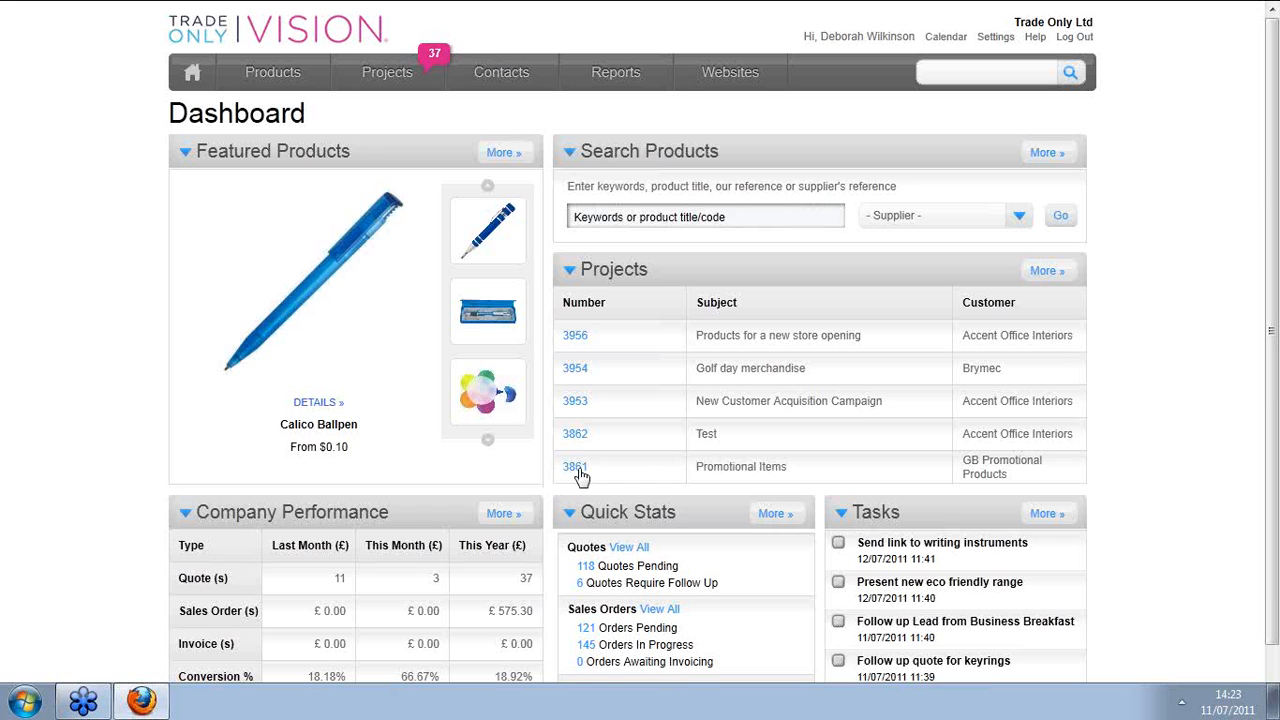
- Look over the dashboard sections and open the page for finding products
scroll(550, 480, "down", 2)
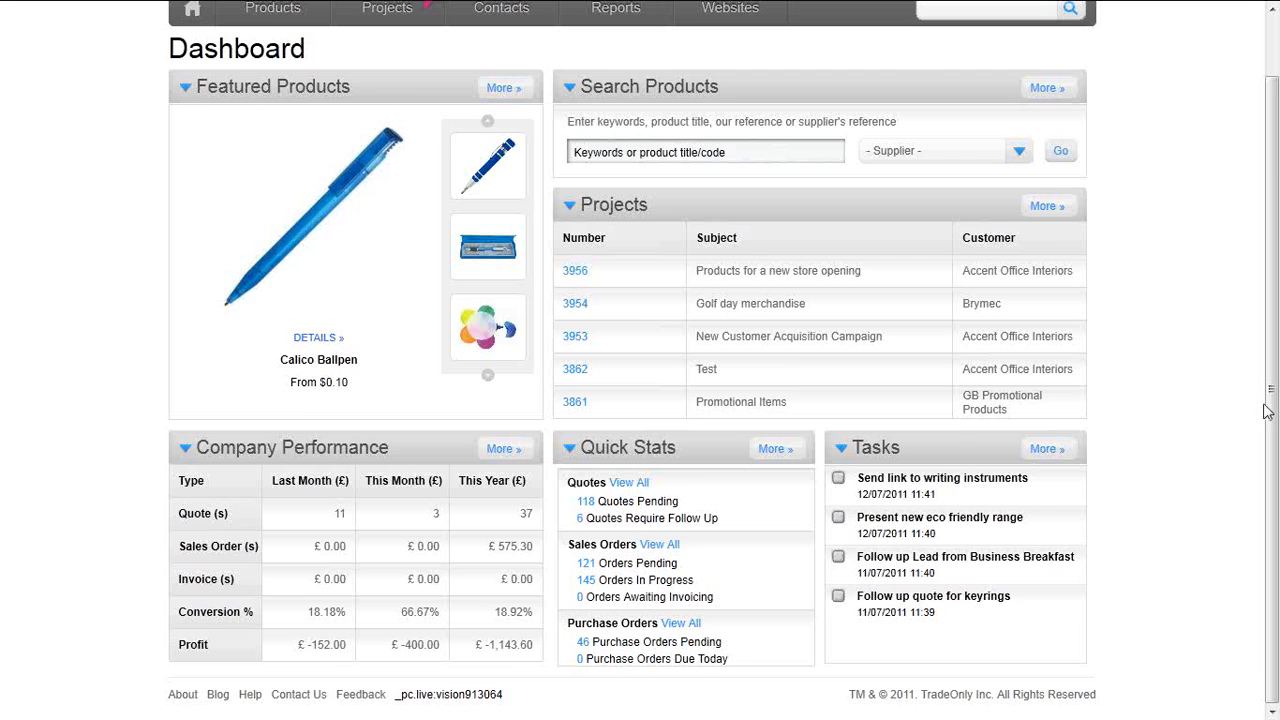
left_click_drag(1269, 412, 1275, 305)
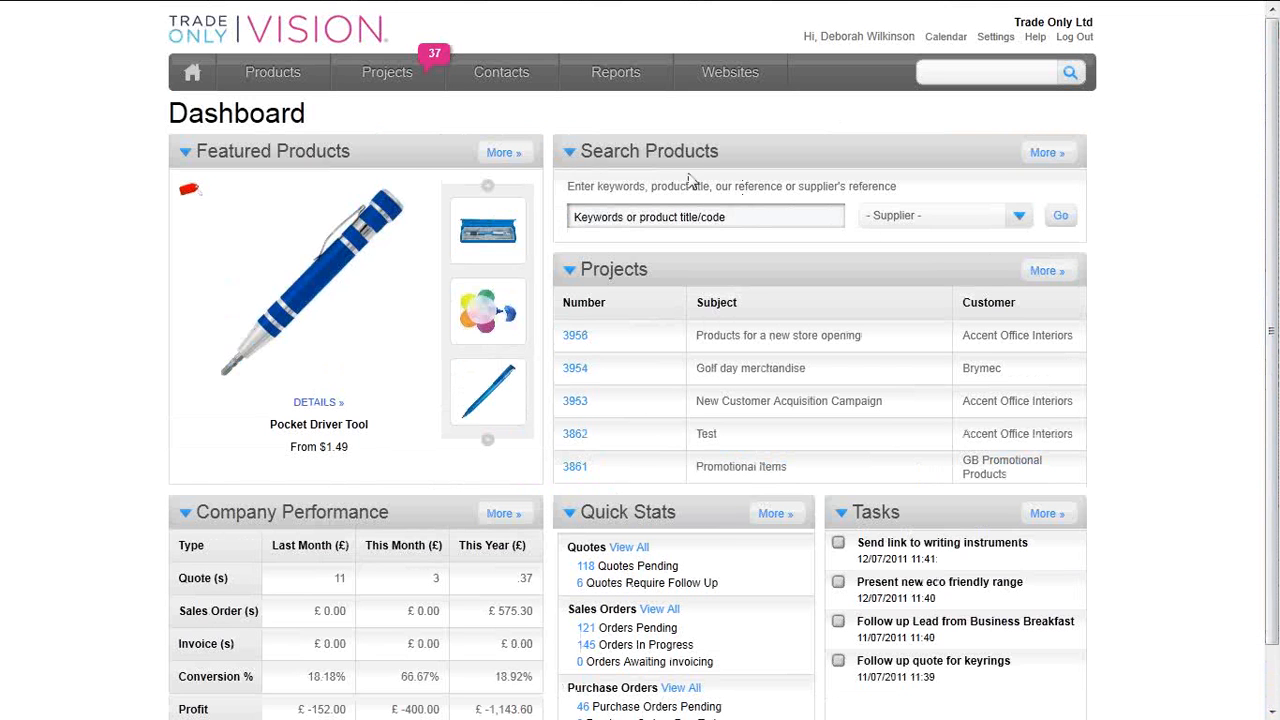
mouse_move(285, 78)
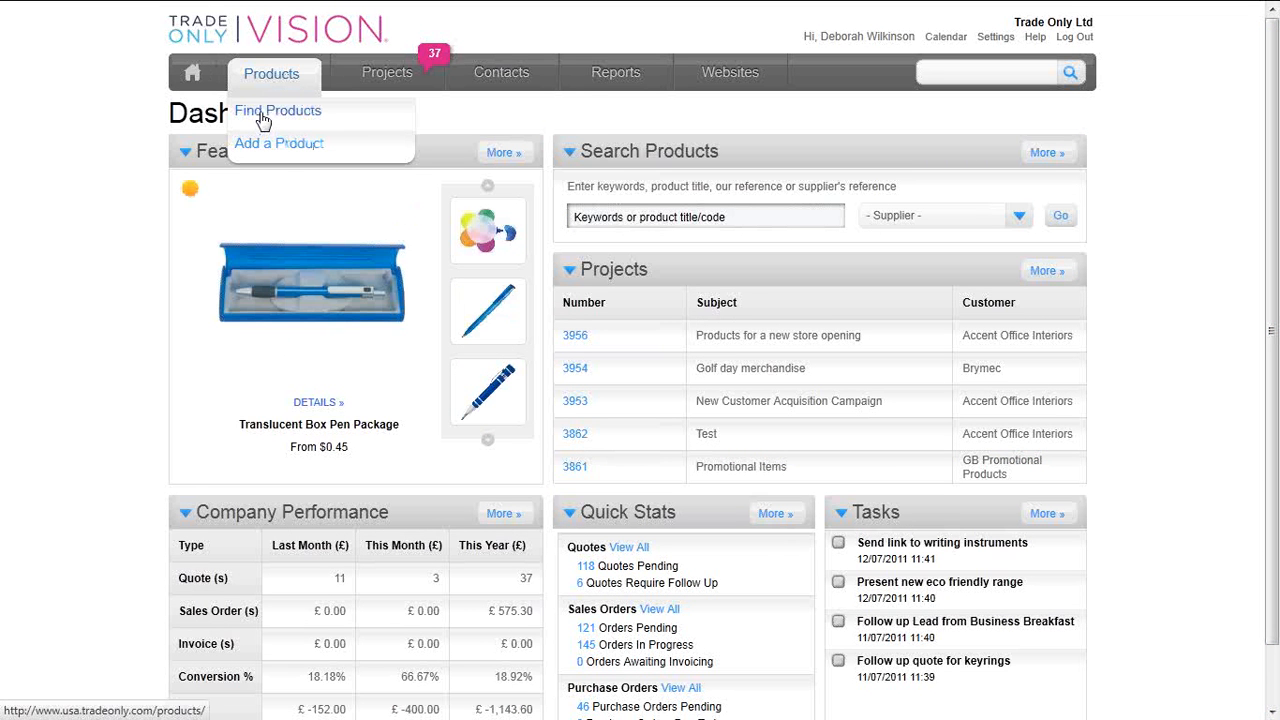
left_click(262, 121)
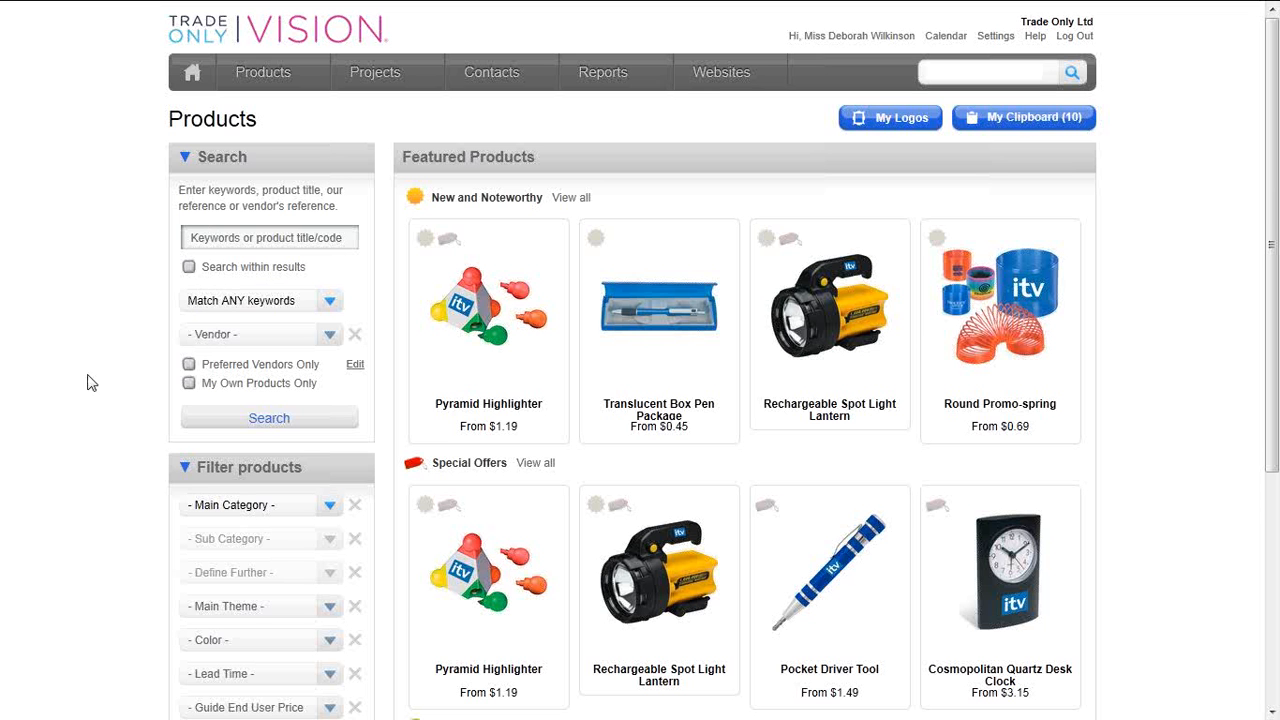
- Browse the featured products and open the details of the Vintage Valet Key Fob-Oval among the top sellers
left_click_drag(1275, 375, 1275, 486)
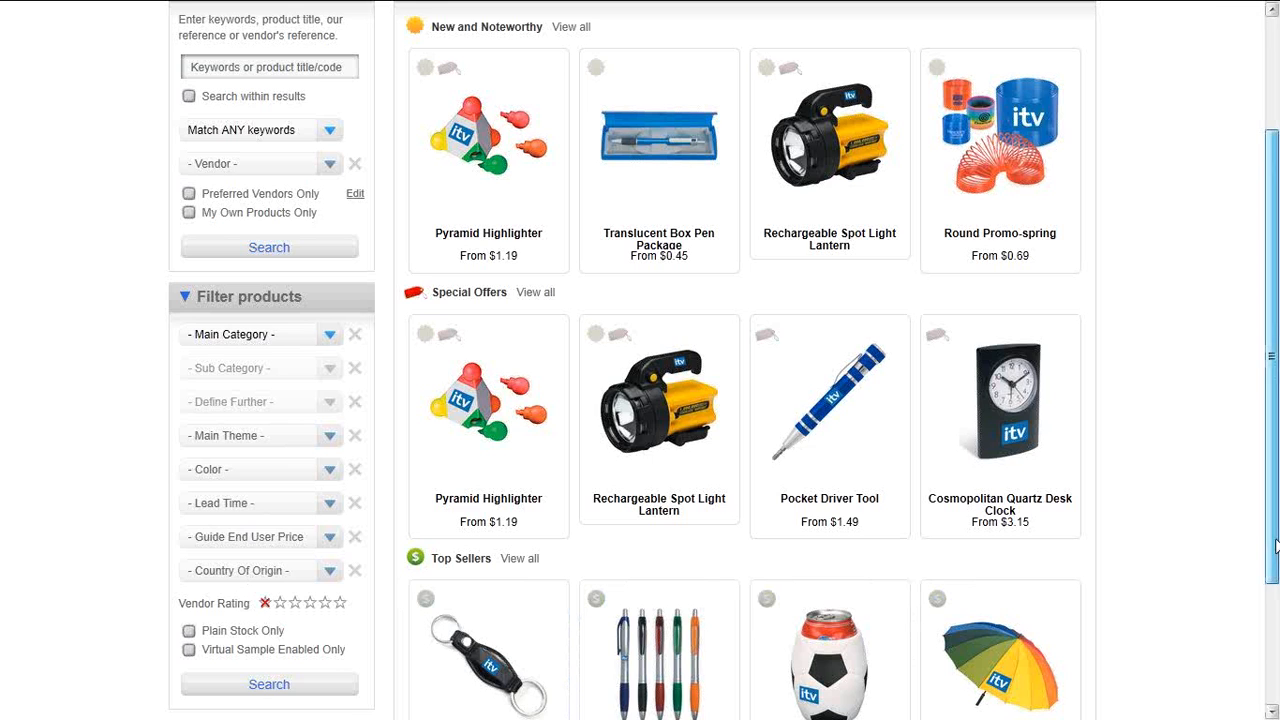
left_click_drag(1277, 548, 1271, 431)
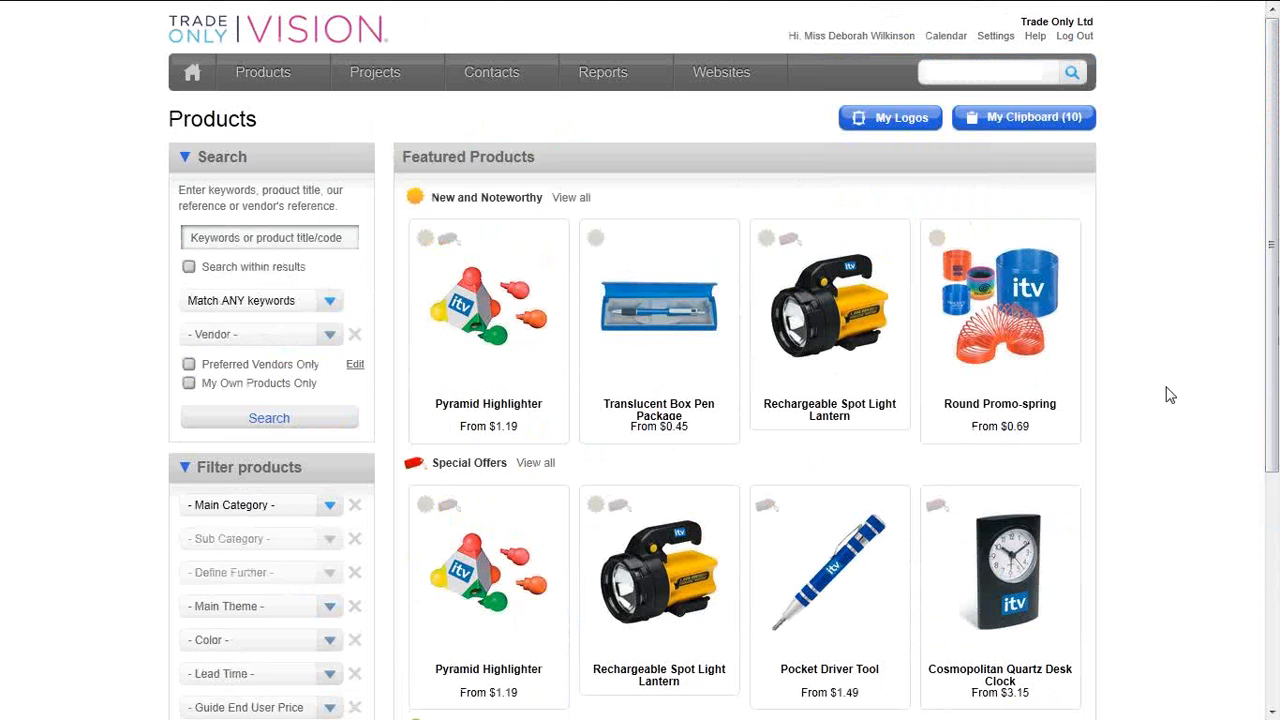
left_click_drag(1272, 400, 1276, 622)
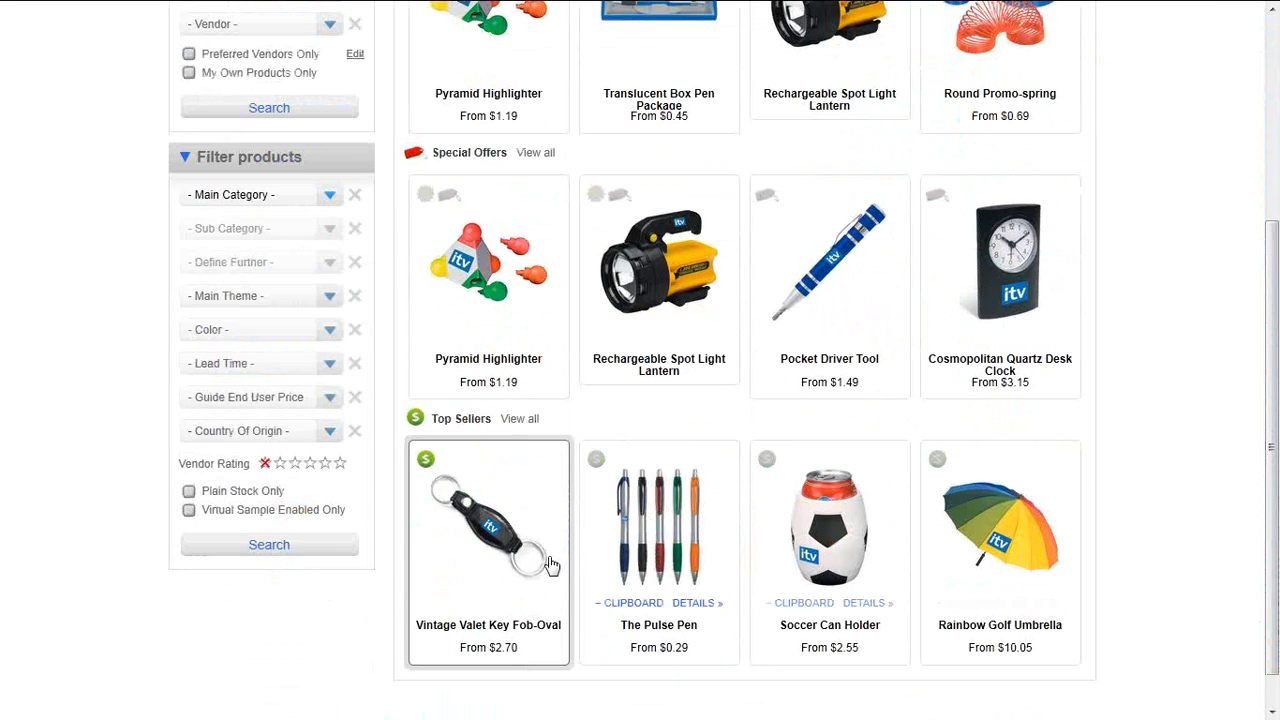
mouse_move(489, 548)
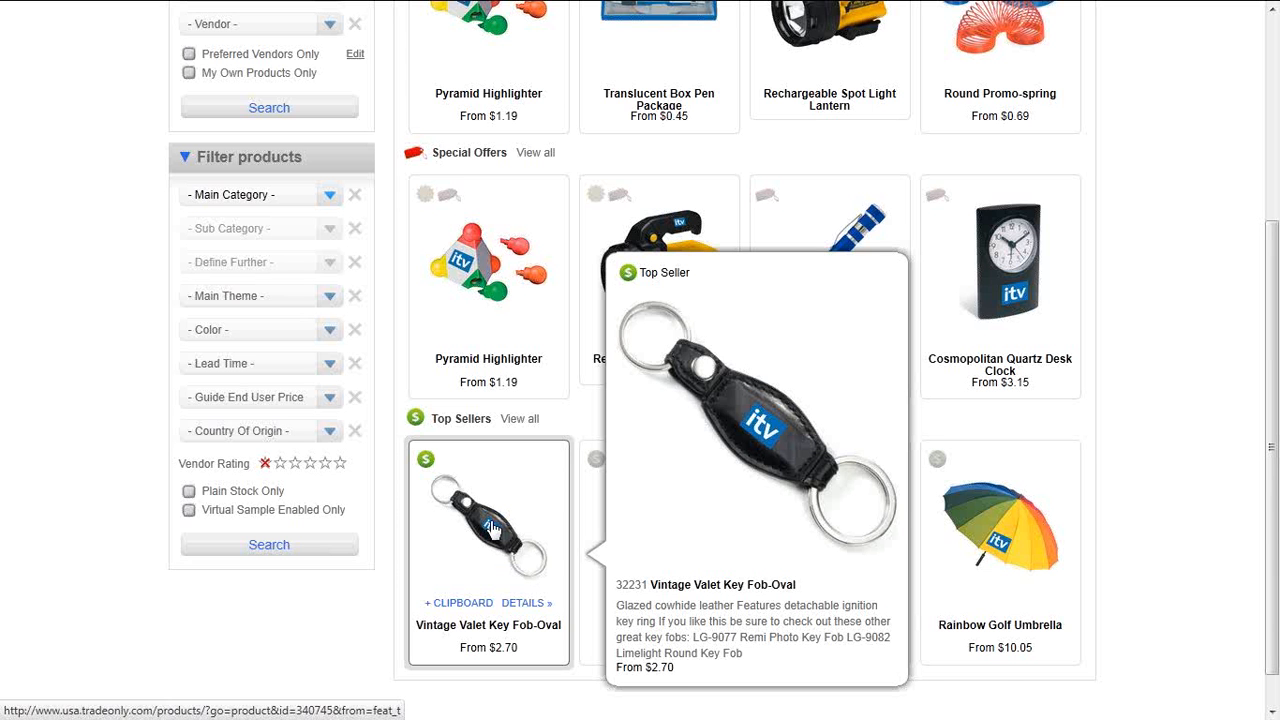
left_click(491, 528)
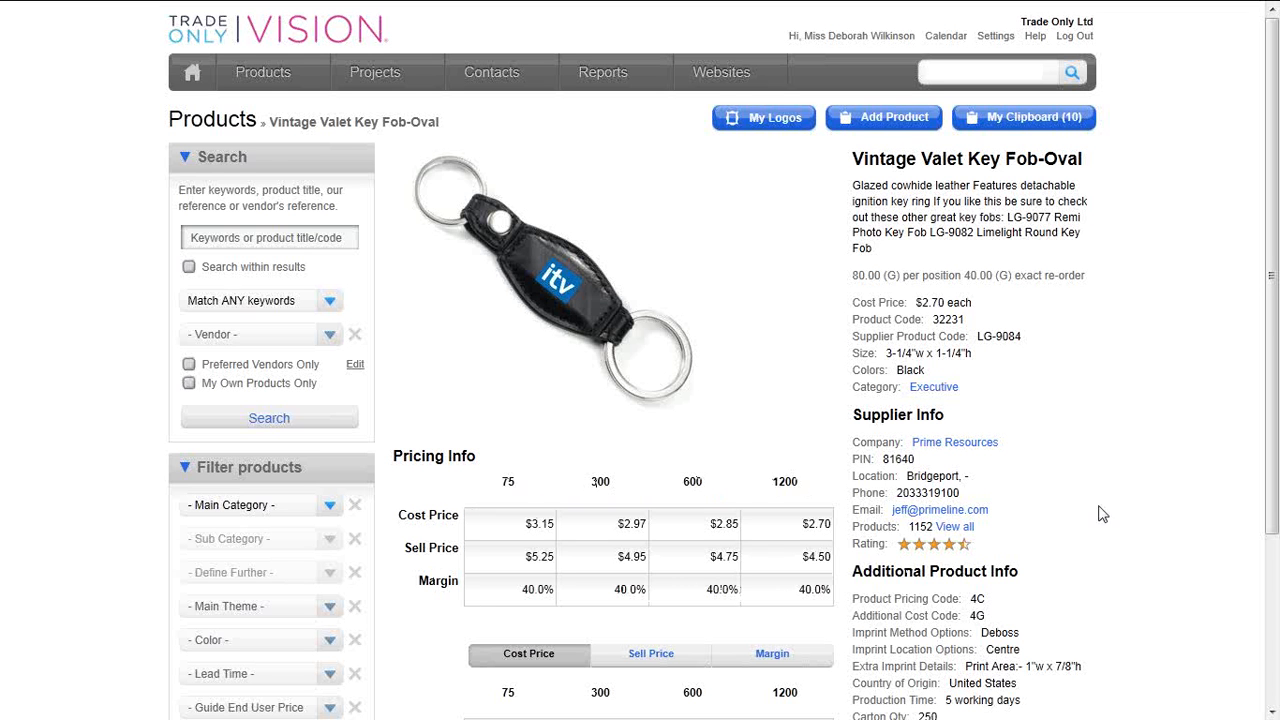
- Examine the key fob's price breaks, additional setup costs and supplier and product information
left_click_drag(1275, 449, 1260, 597)
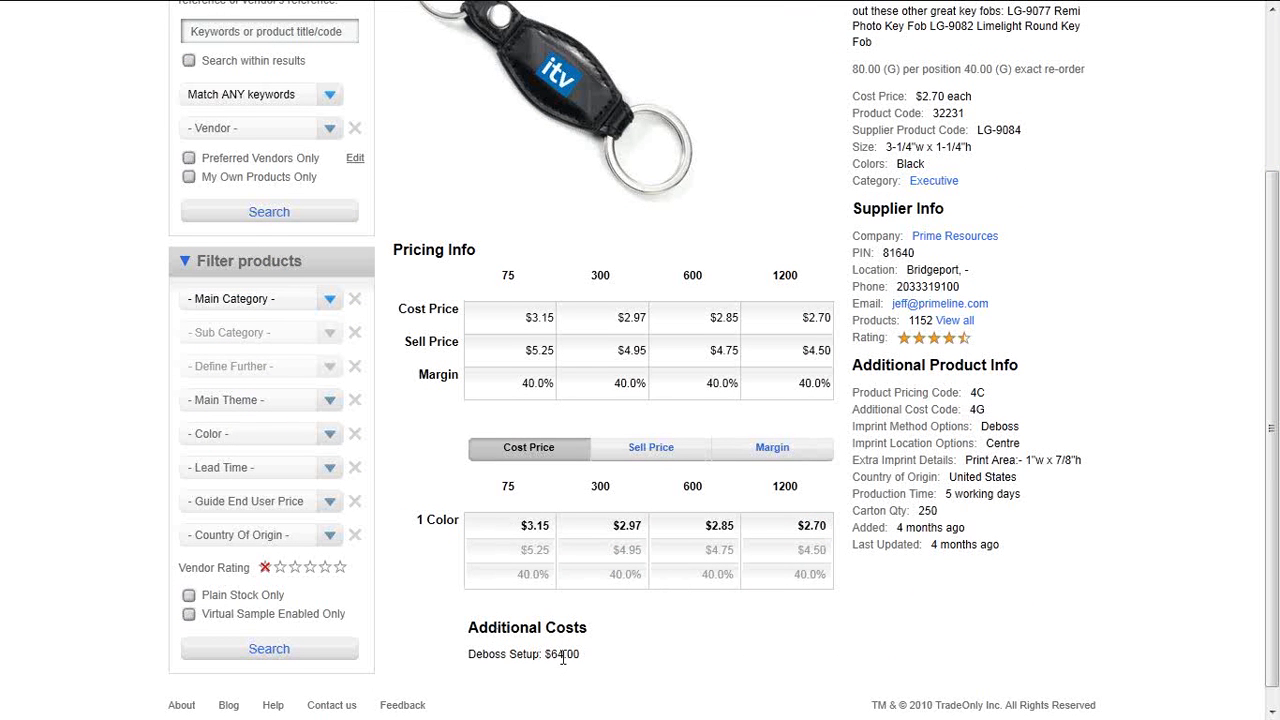
left_click_drag(582, 653, 542, 652)
left_click_drag(1277, 562, 1262, 452)
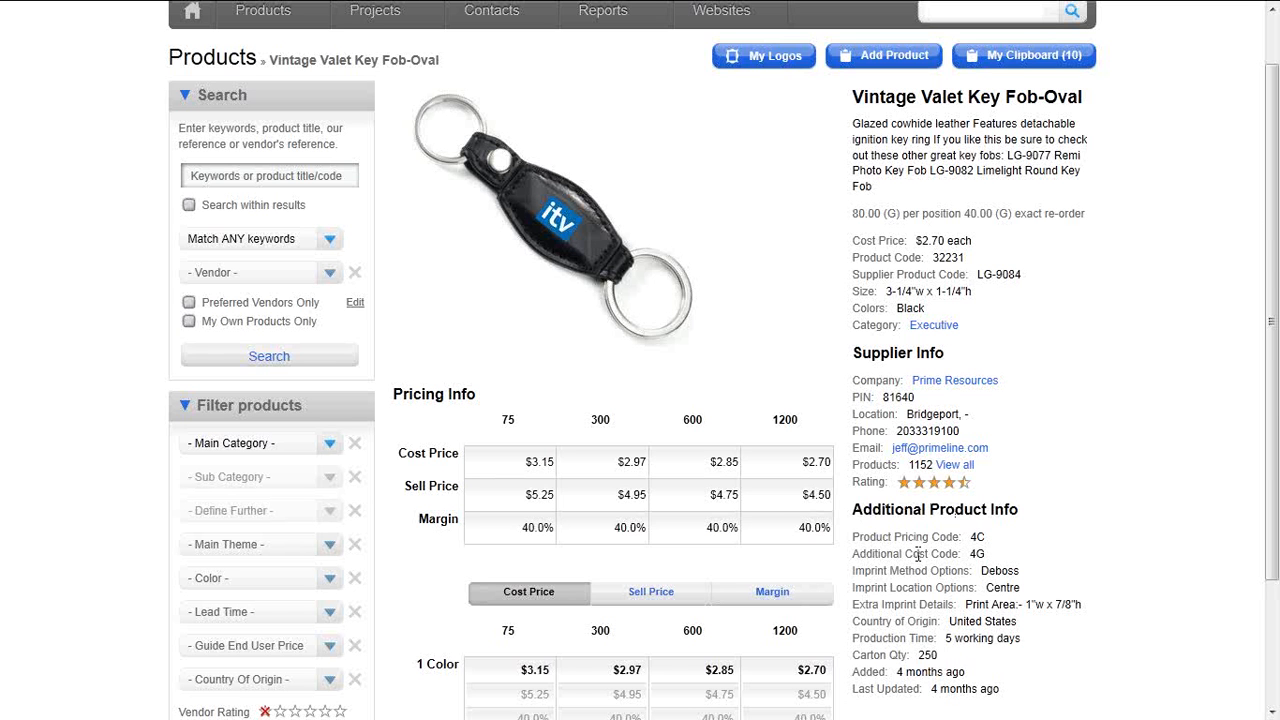
scroll(917, 553, "up", 1)
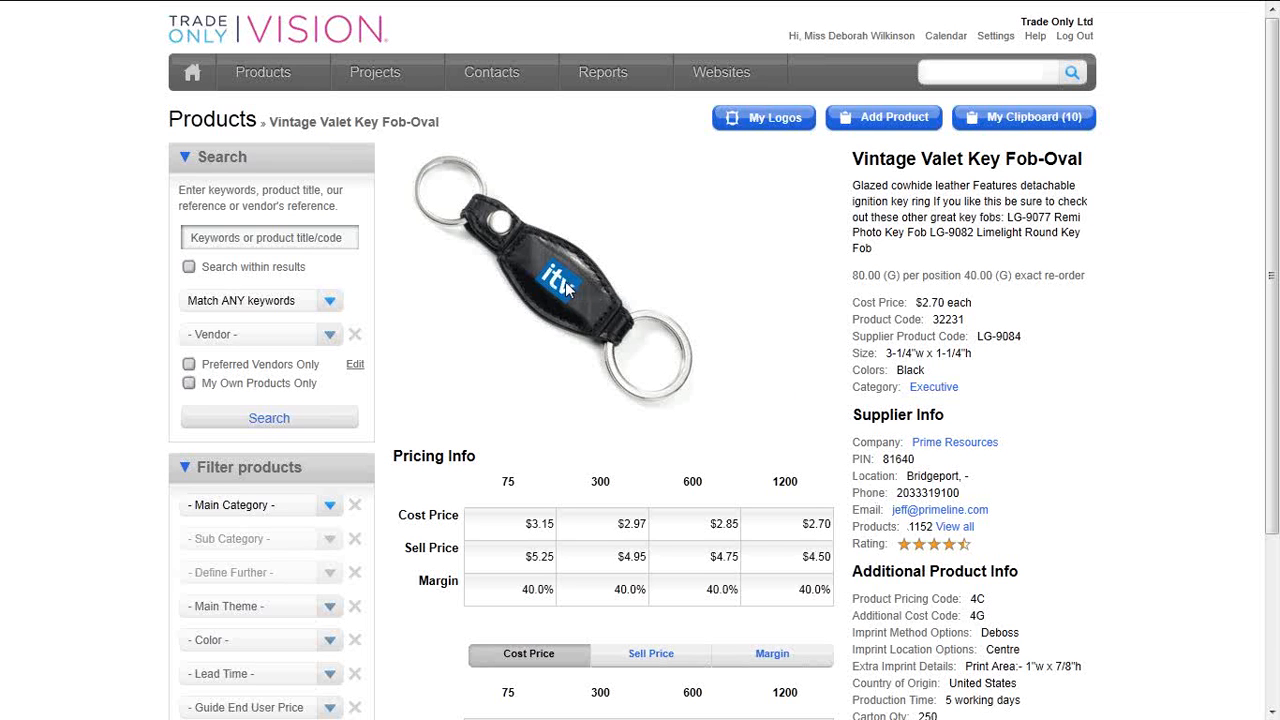
- Return to the product finder and apply the Accent logo to the featured products
mouse_move(272, 88)
left_click(263, 113)
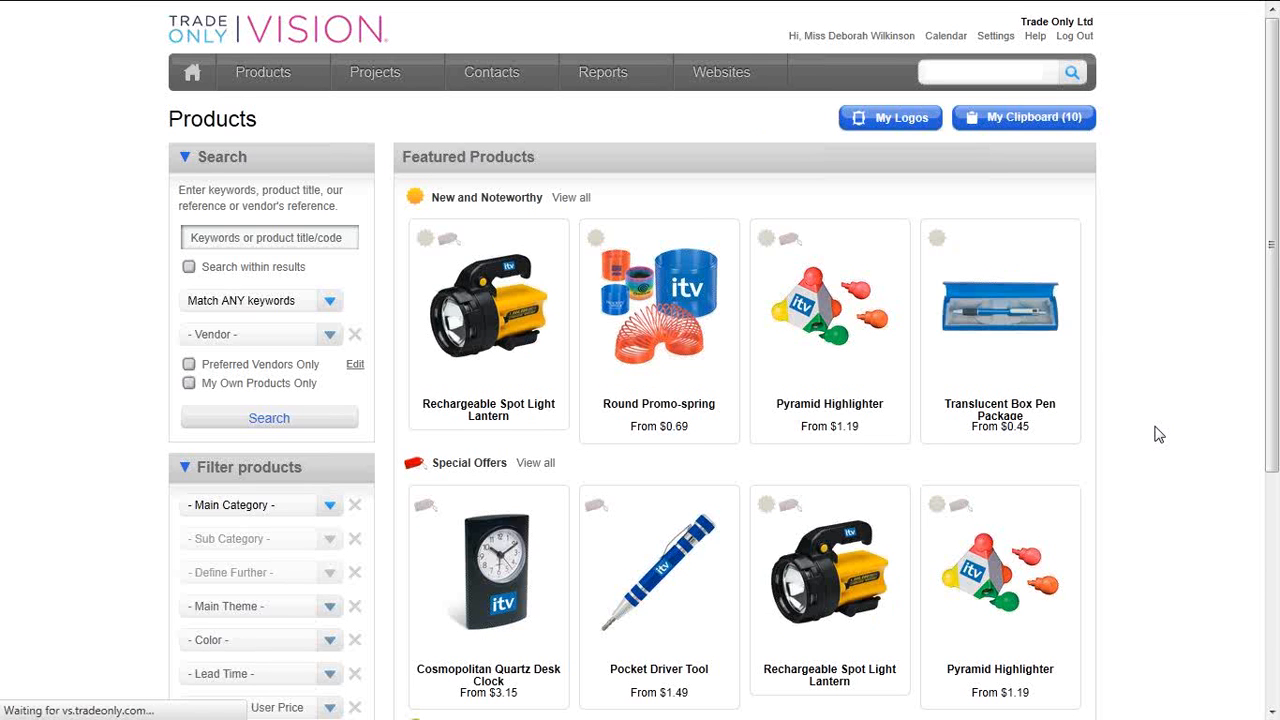
left_click(882, 127)
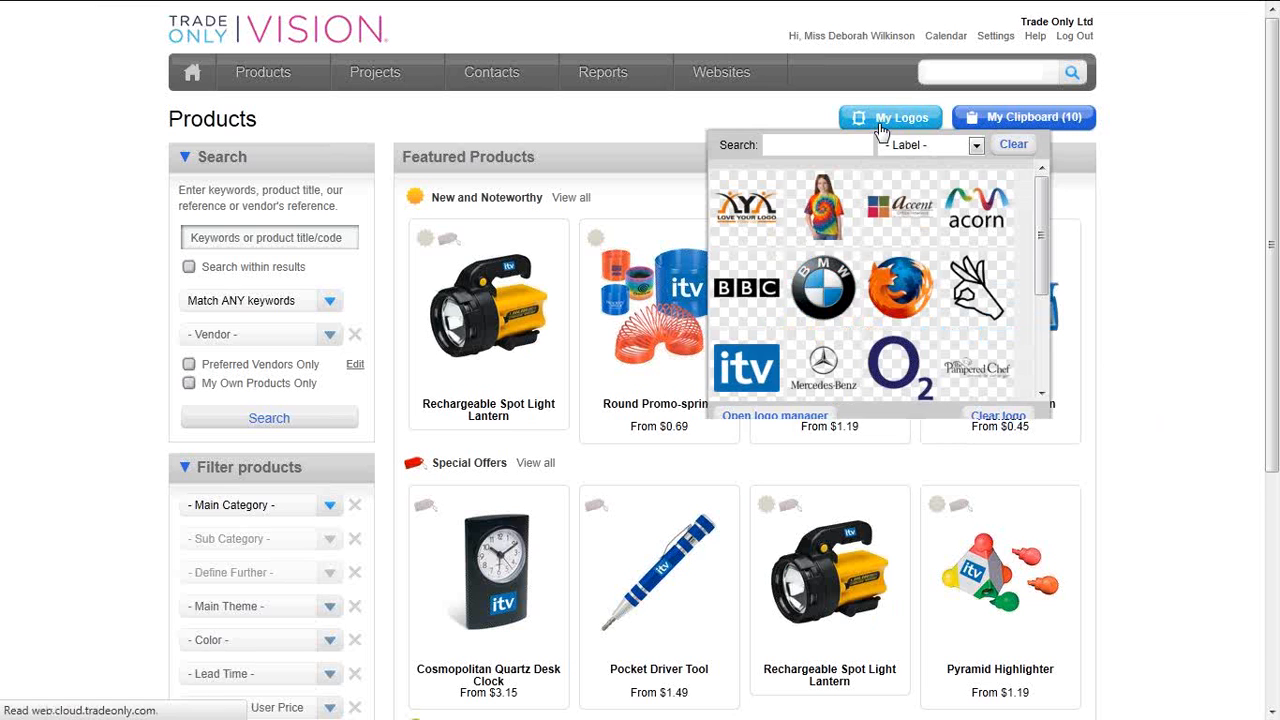
left_click(895, 208)
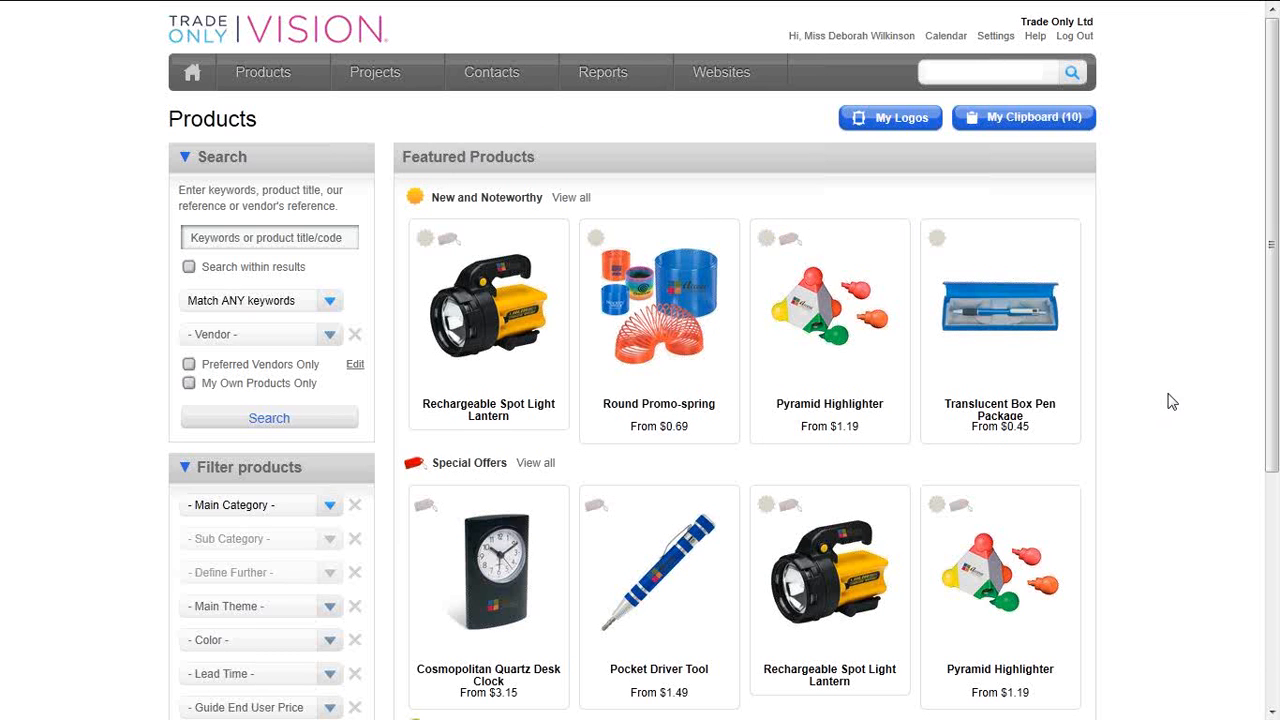
- Add the Cosmopolitan Quartz Desk Clock, Curvy-clip Ballpoint and Petal Highlighter from the clipboard to a new project
left_click(1085, 120)
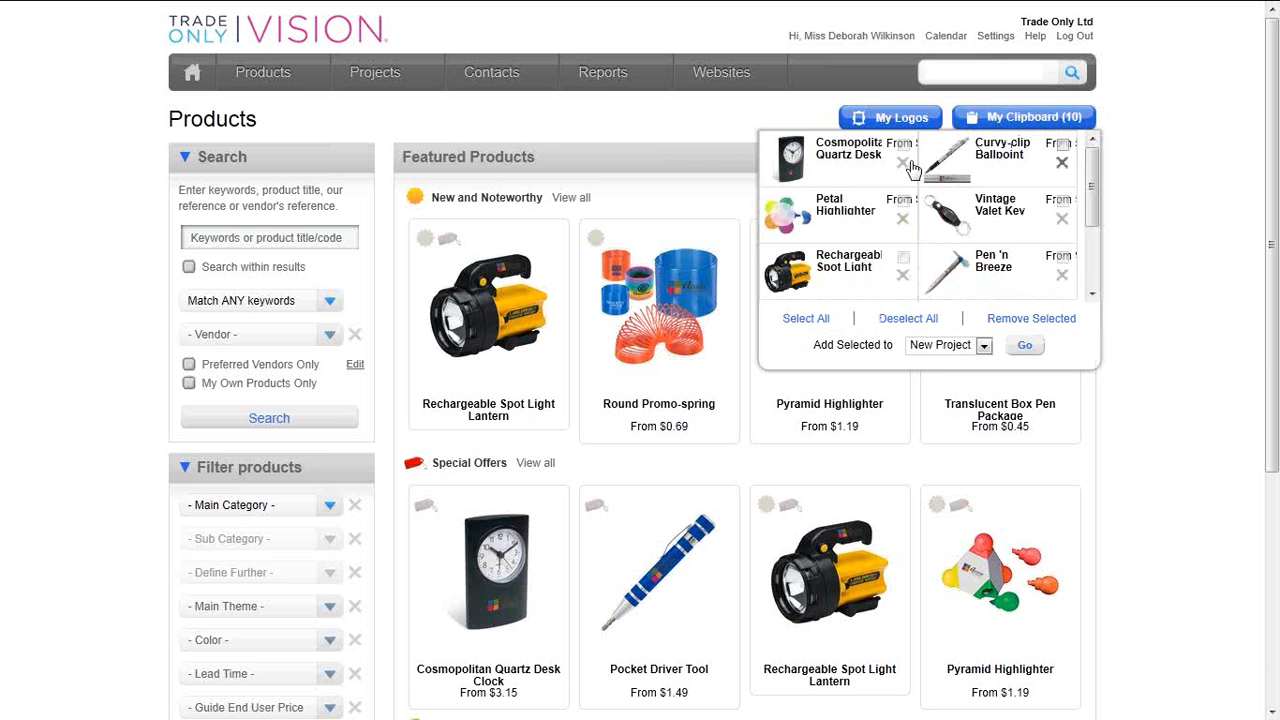
left_click(806, 320)
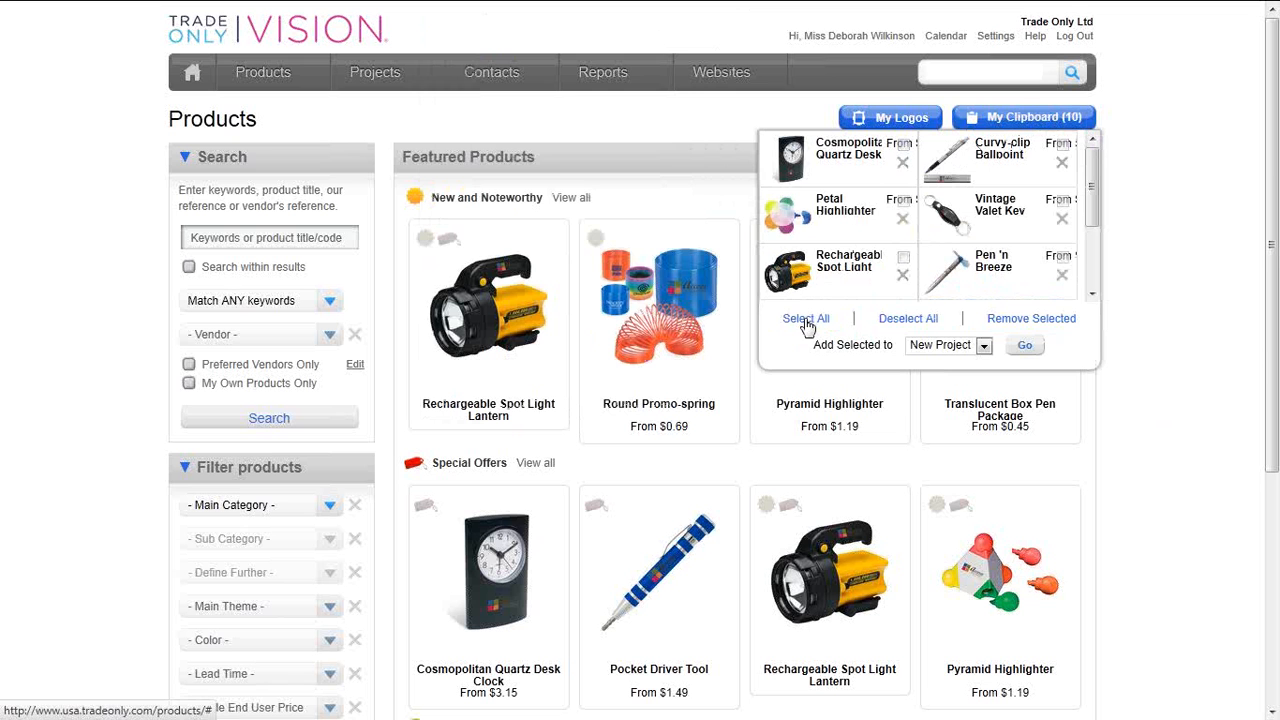
left_click(908, 320)
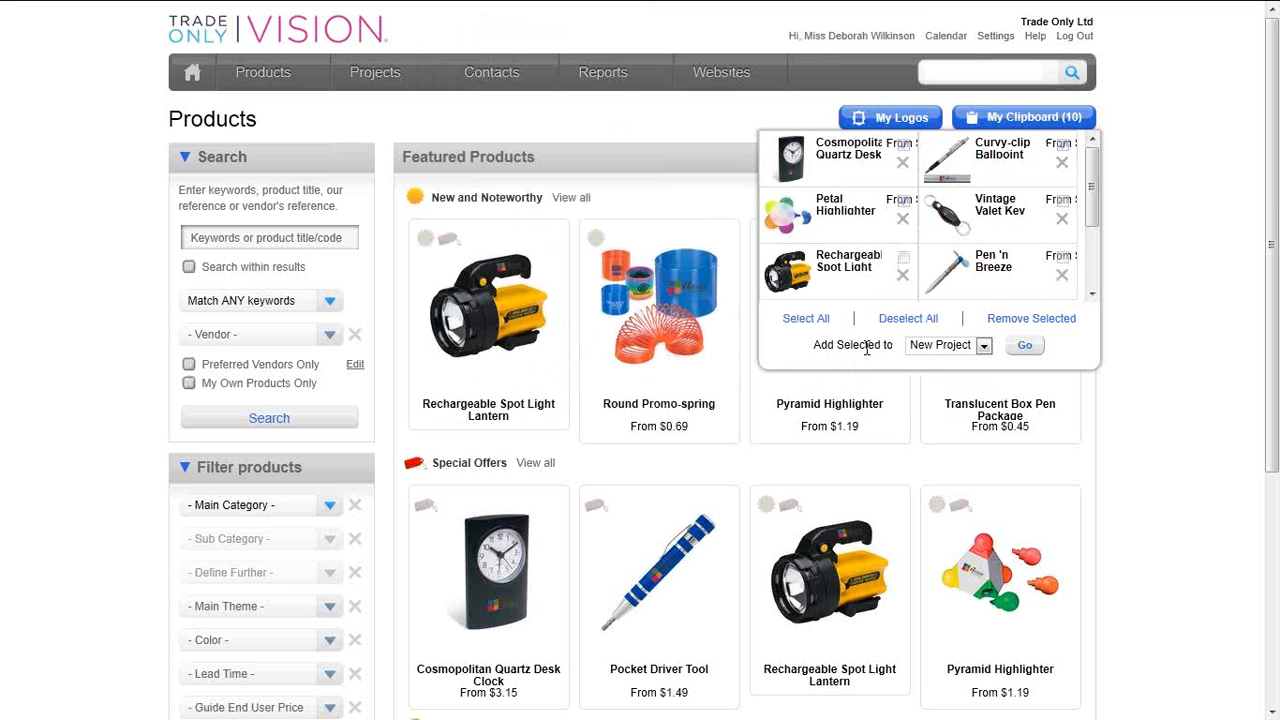
left_click(984, 352)
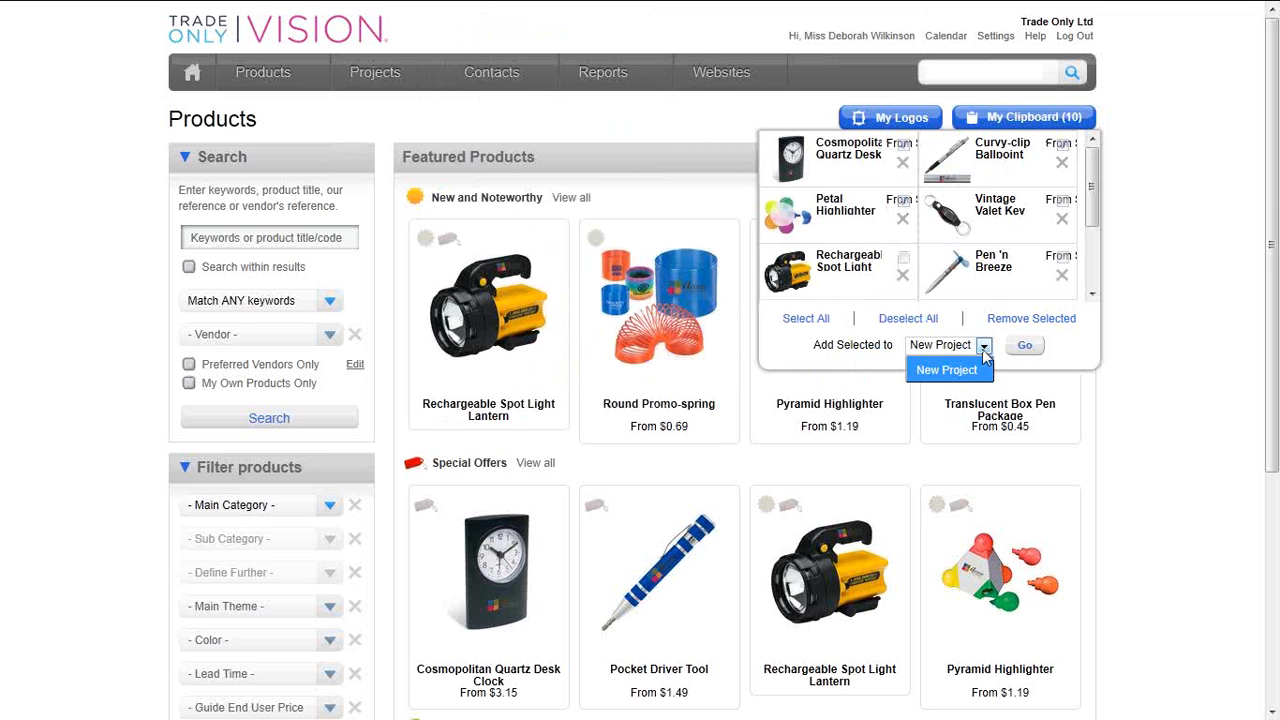
left_click(984, 358)
left_click(1026, 346)
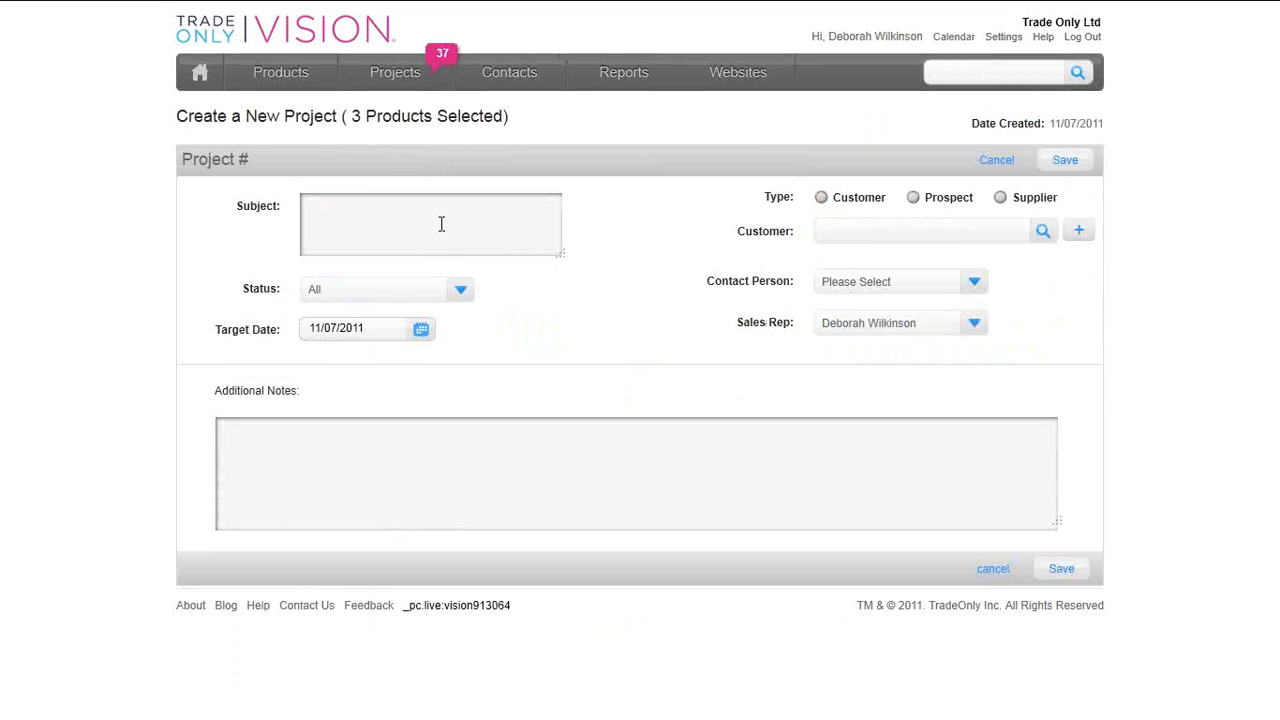
- Enter the project subject "Products for a new store opening" and assign the existing customer Accent Office Interiors
type("Products for a new store opening.")
left_click(821, 198)
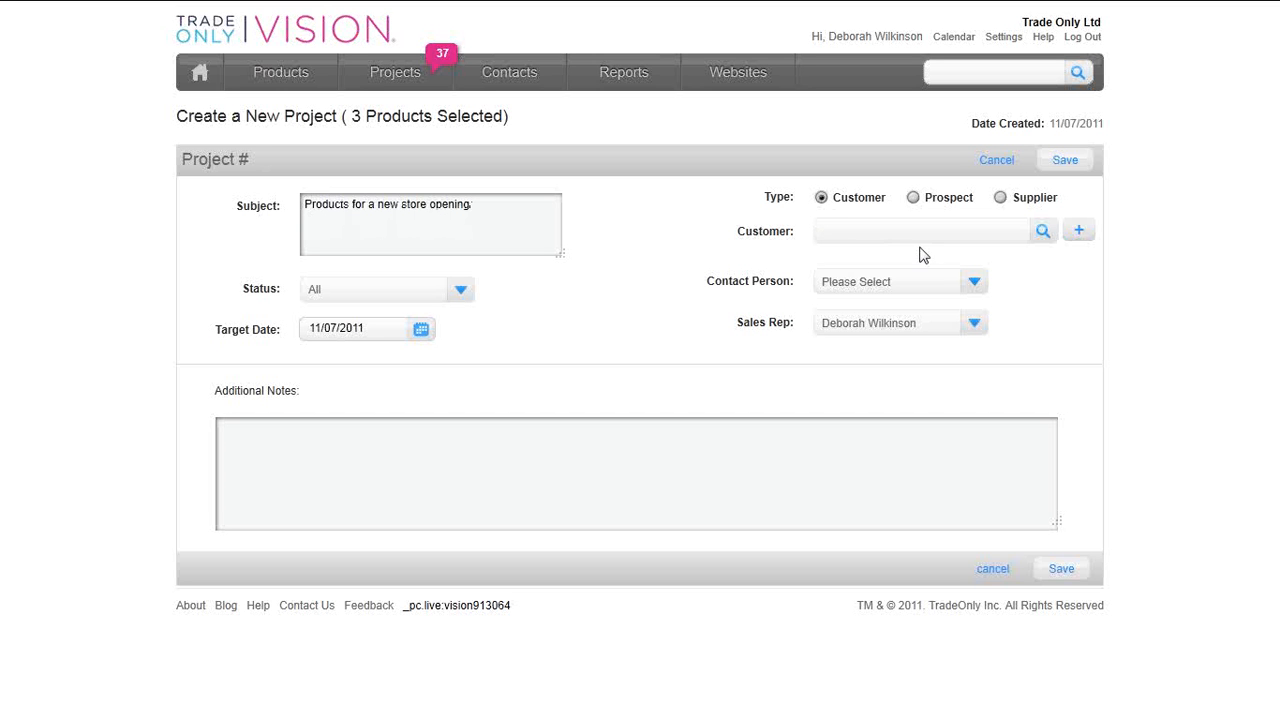
left_click(1043, 236)
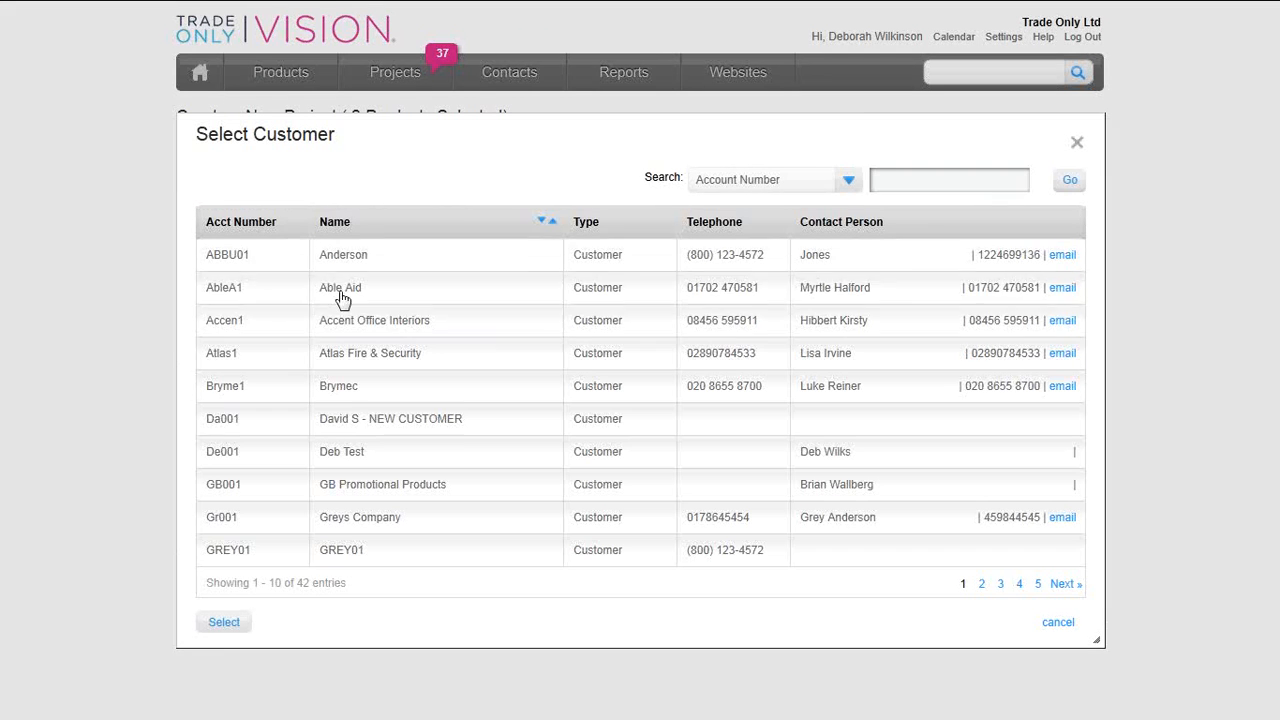
left_click(220, 333)
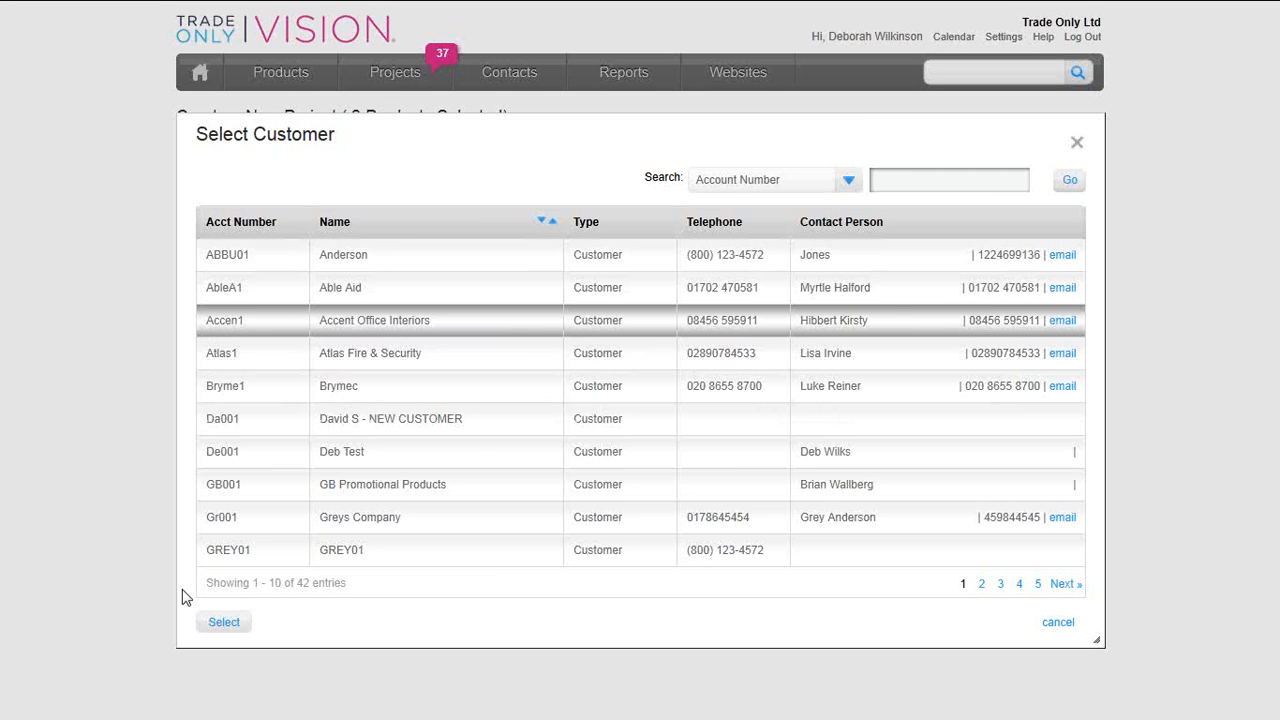
left_click(222, 626)
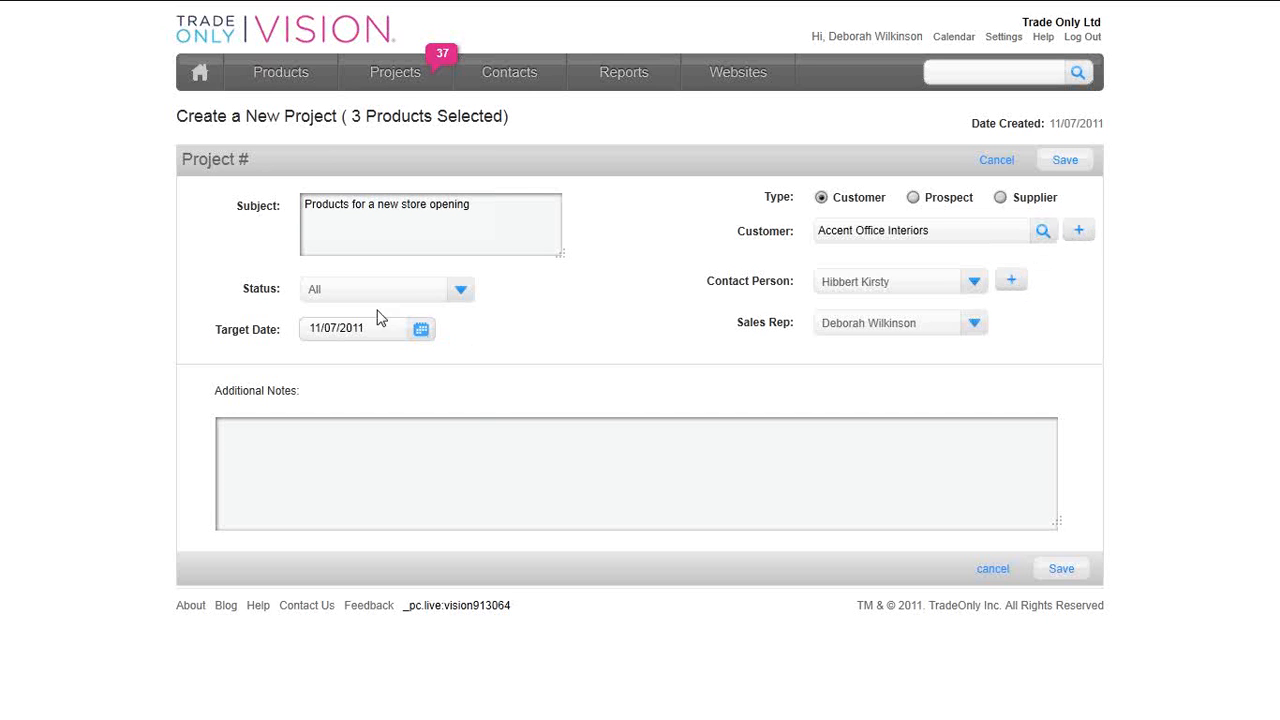
- Set the project status to 1. Quotation and the target date to 31/08/2011, and save the project
left_click(462, 292)
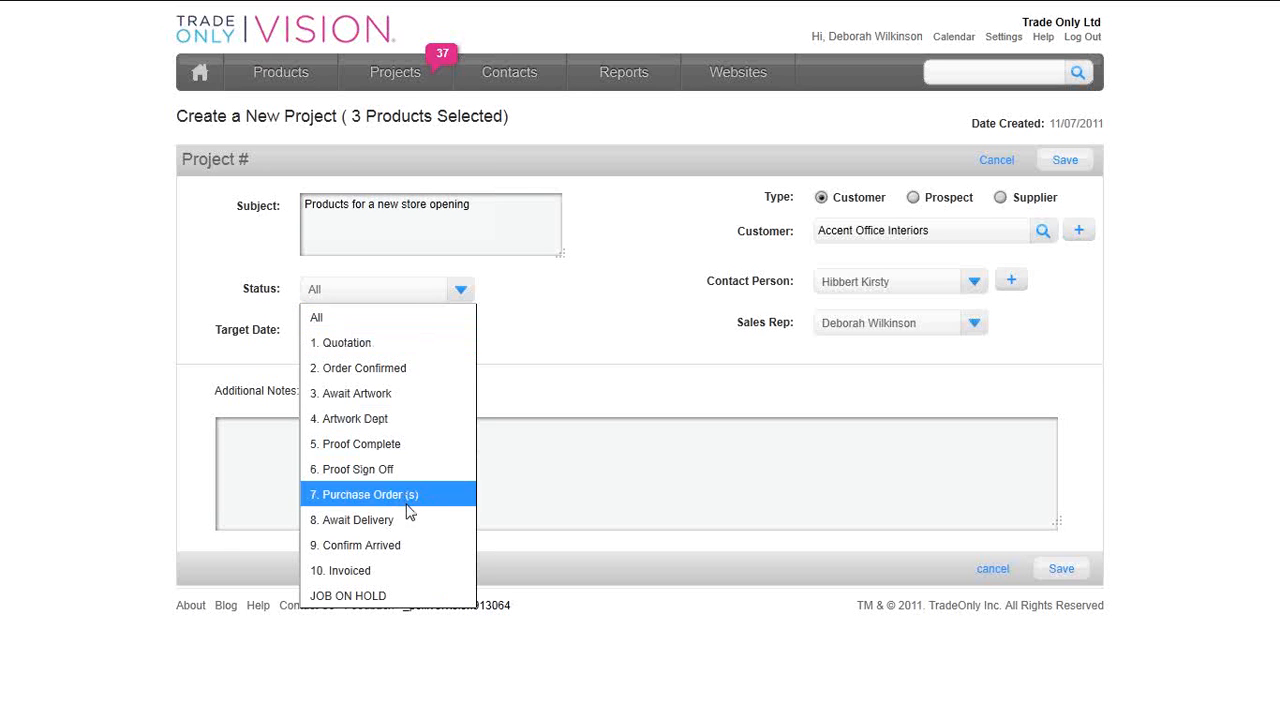
left_click(348, 343)
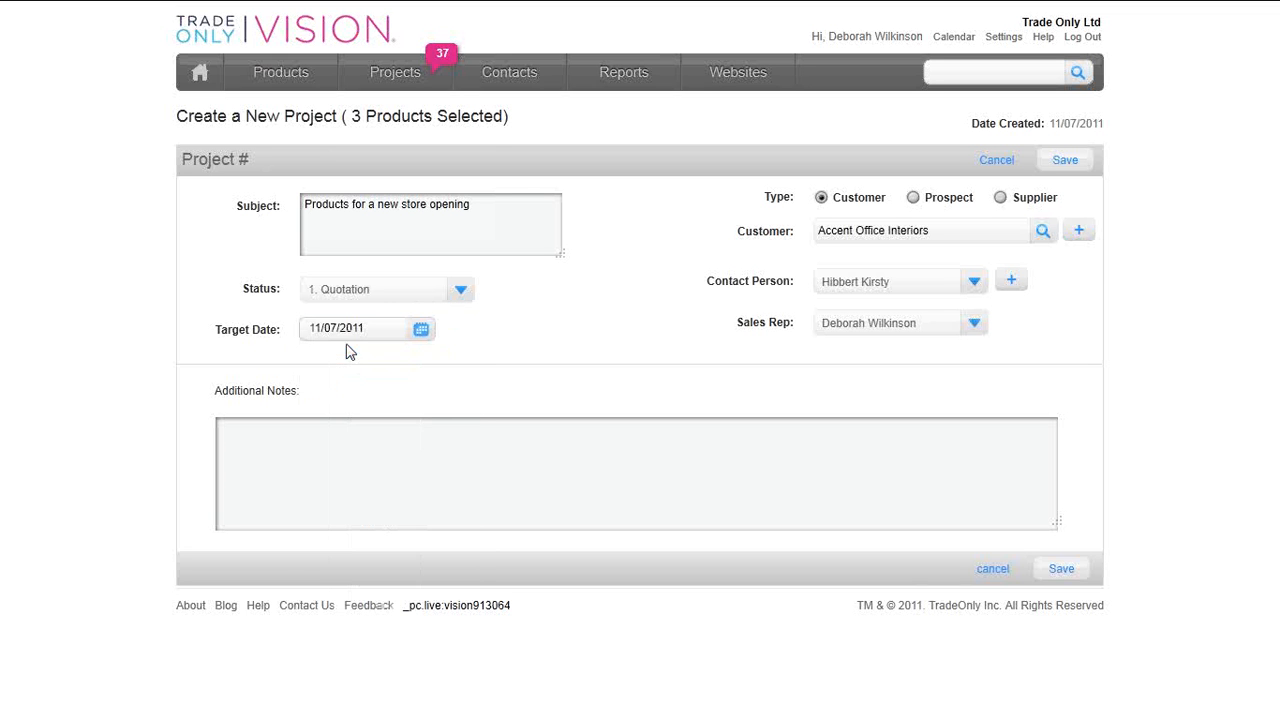
left_click(421, 330)
left_click(499, 359)
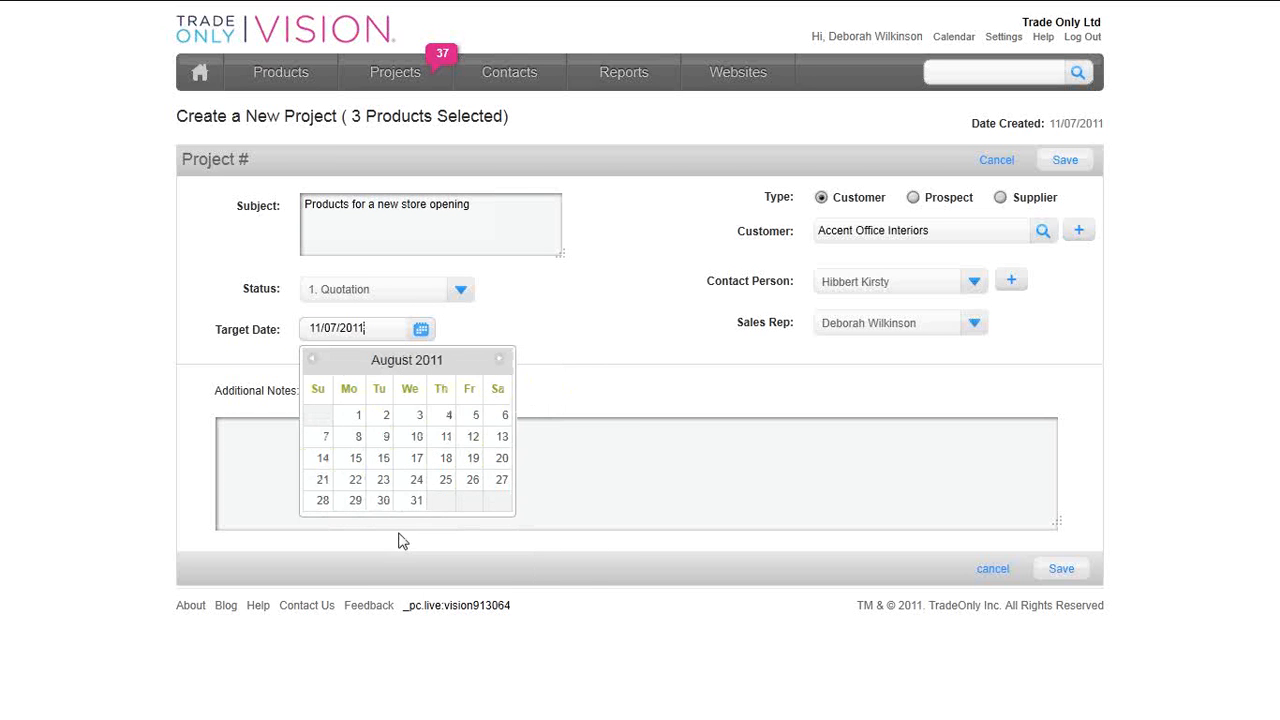
left_click(415, 503)
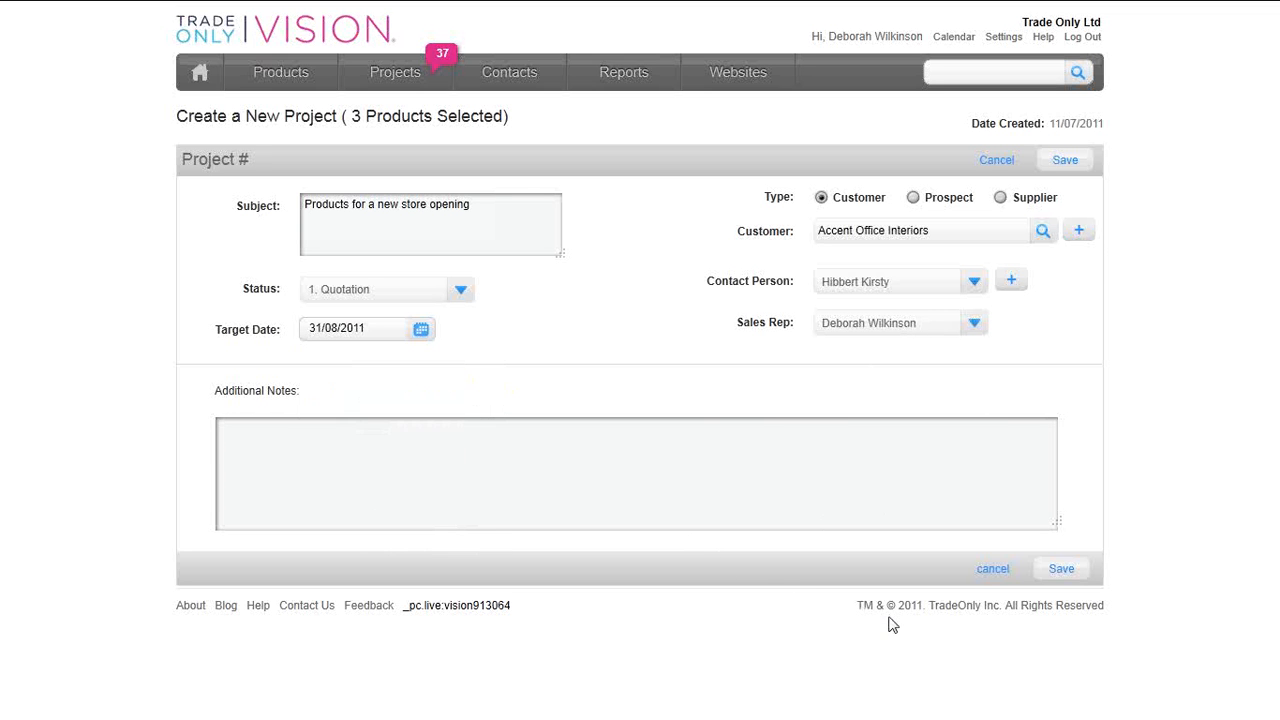
left_click(1074, 580)
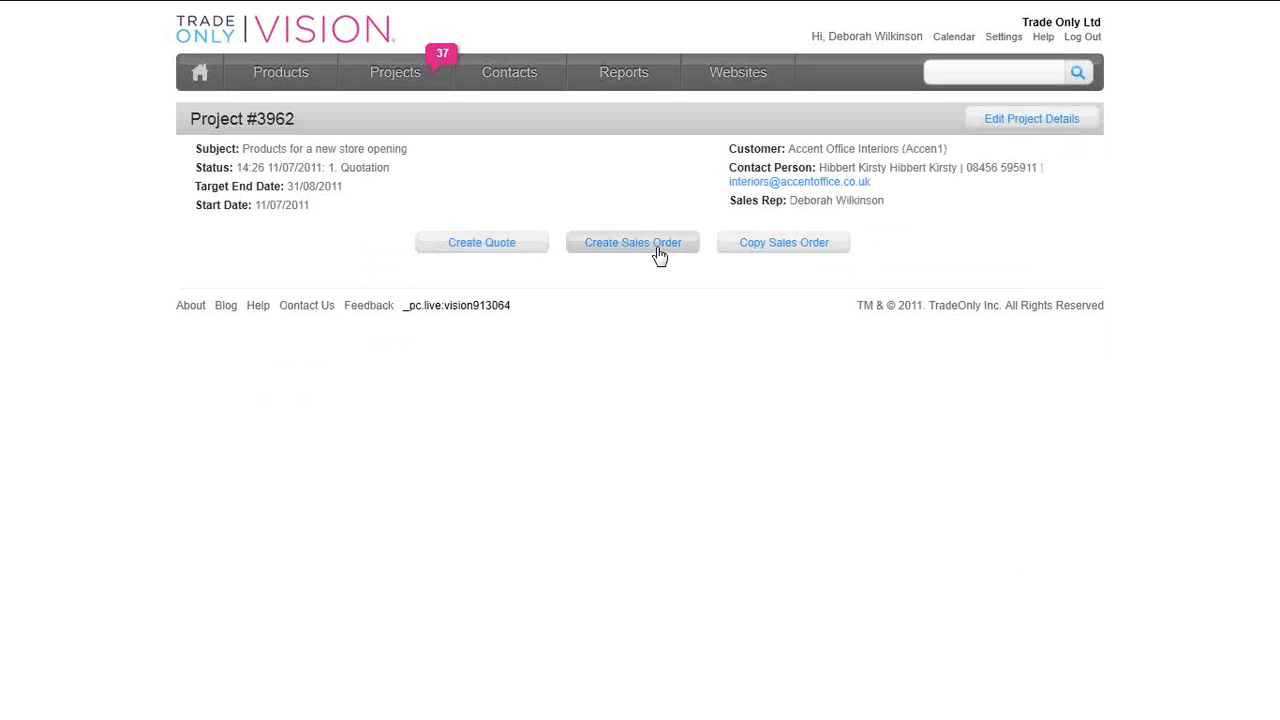
- Create a quote for the project and open the Cosmopolitan Quartz Desk Clock in it for editing
left_click(504, 251)
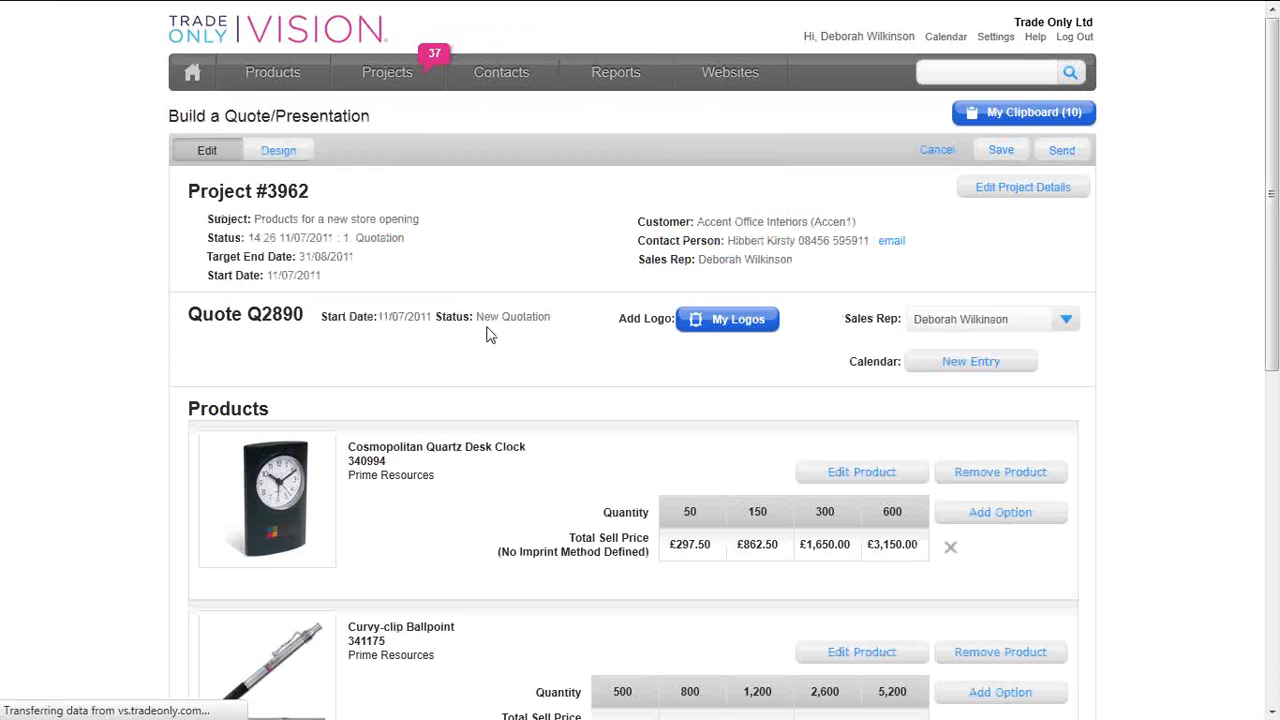
scroll(529, 423, "down", 2)
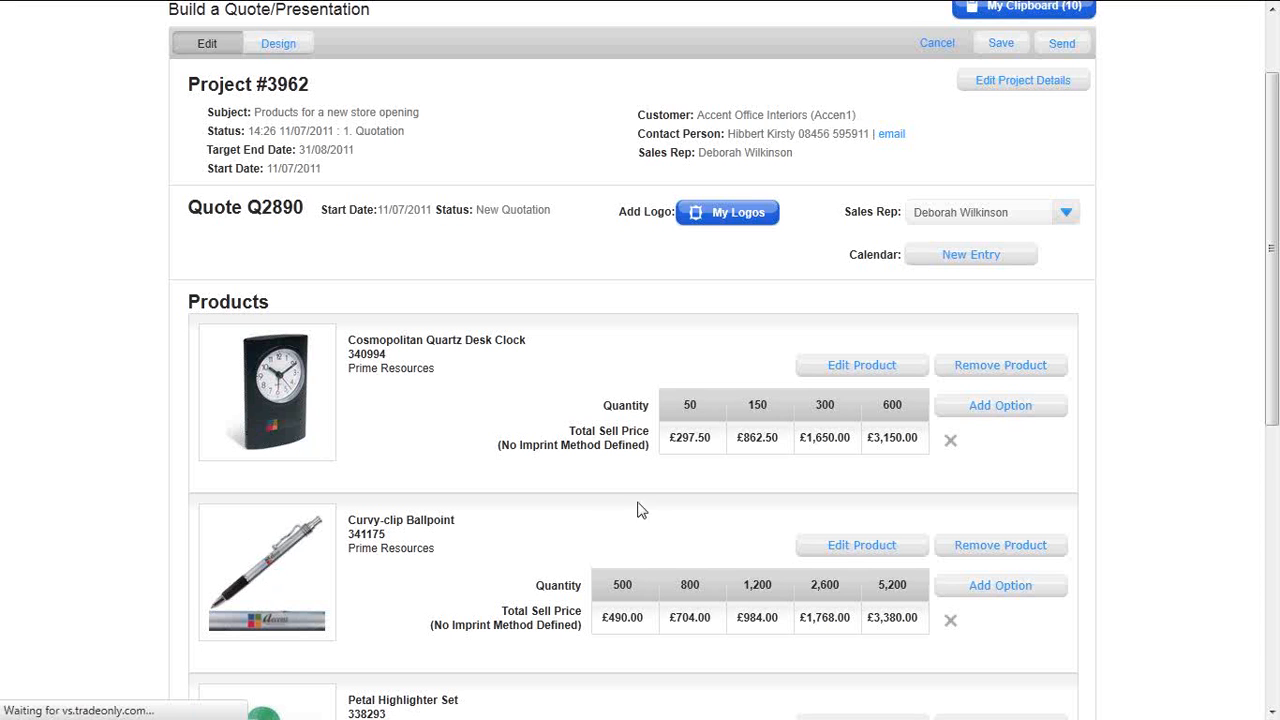
left_click(873, 375)
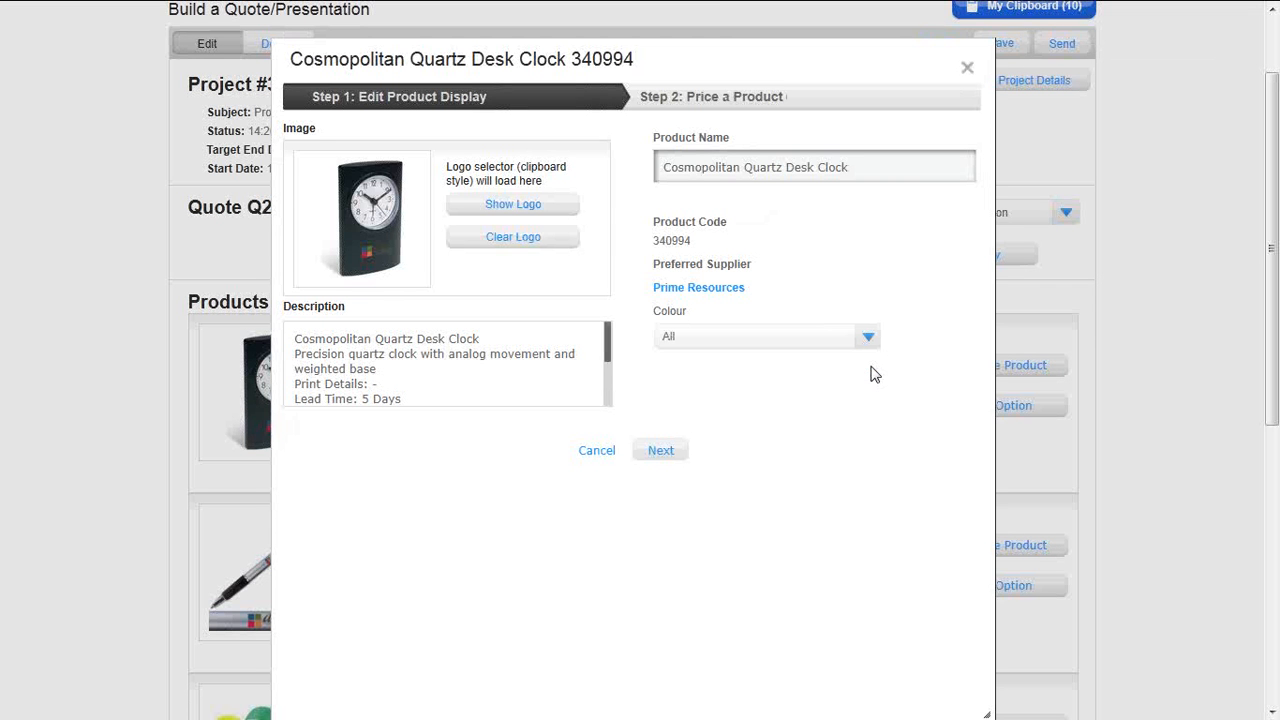
- Examine the desk clock's editable description, product name and available colour options
left_click_drag(609, 377, 606, 334)
left_click(735, 168)
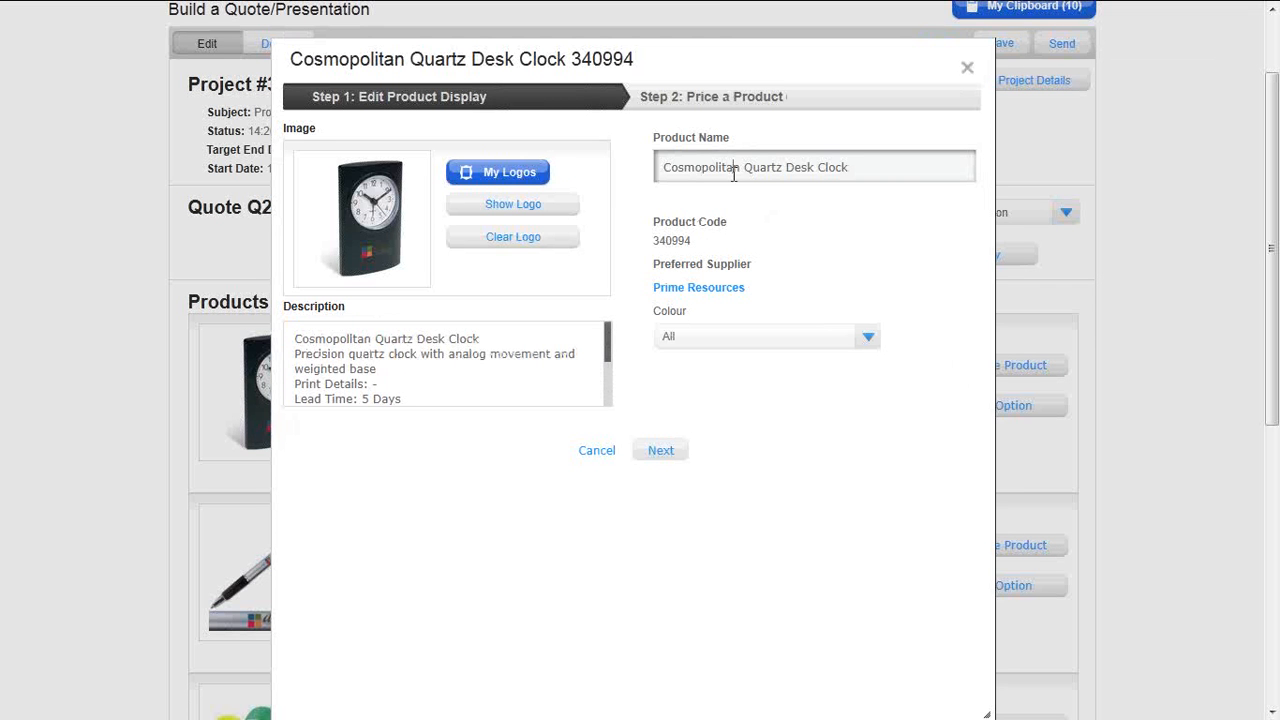
left_click(773, 341)
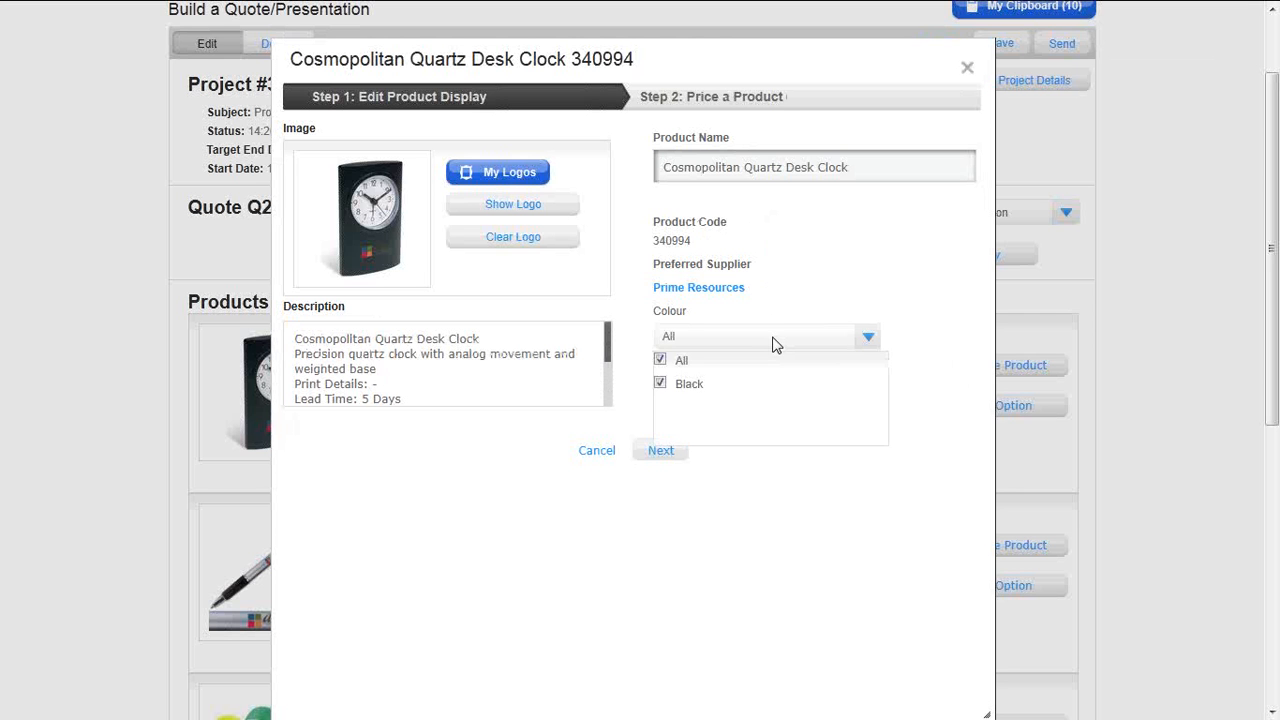
left_click(773, 341)
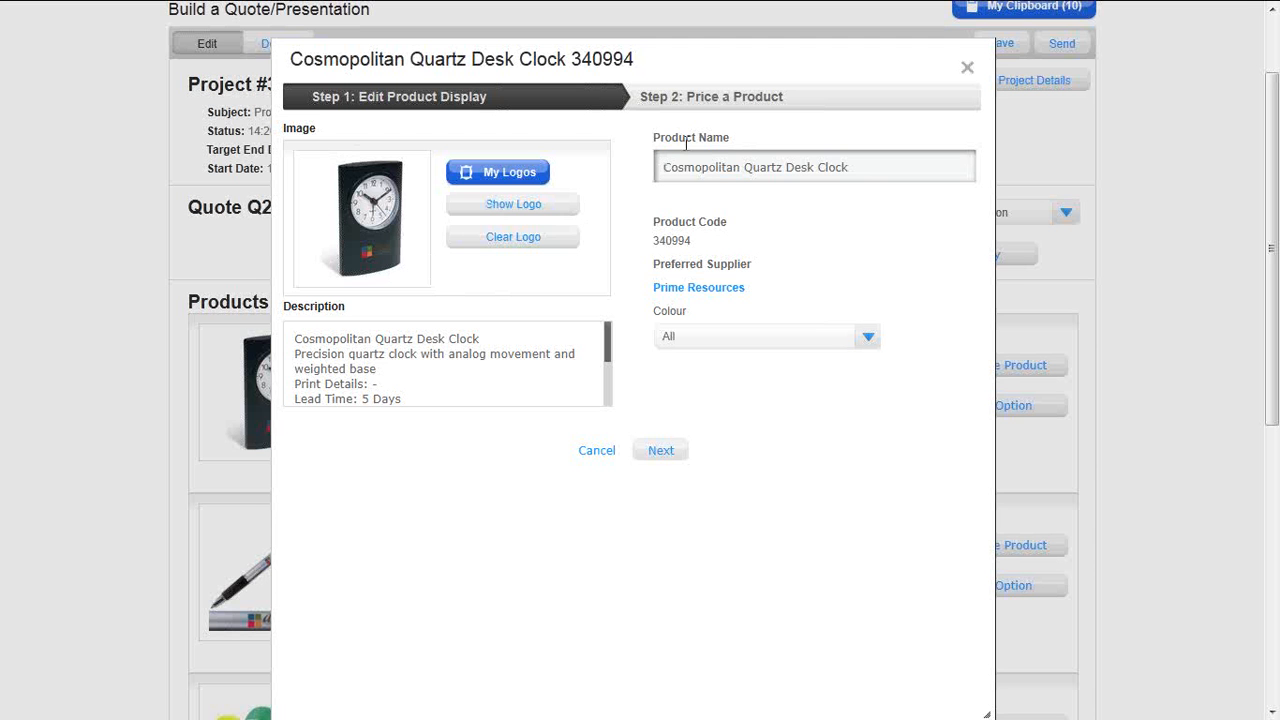
- Price the desk clock with a two-colour Pad imprint at the Centre location, update its pricing and save the product
left_click(736, 100)
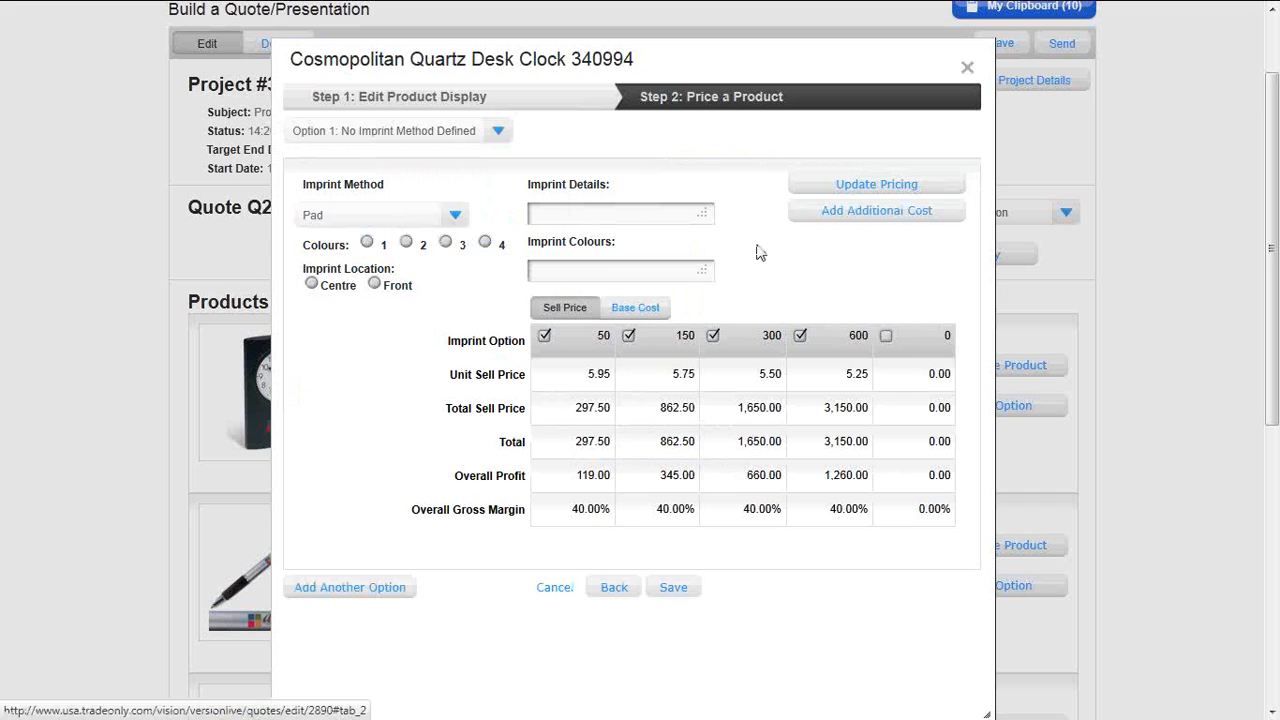
left_click(800, 337)
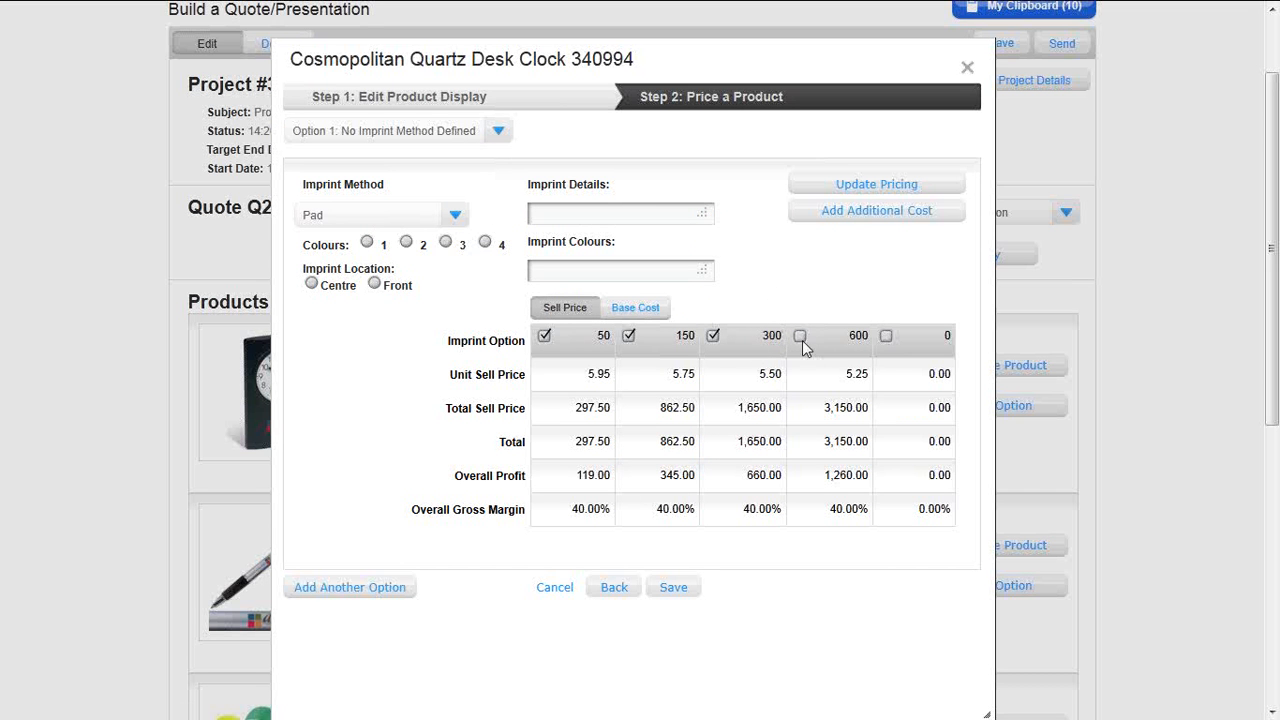
left_click(800, 337)
left_click(378, 225)
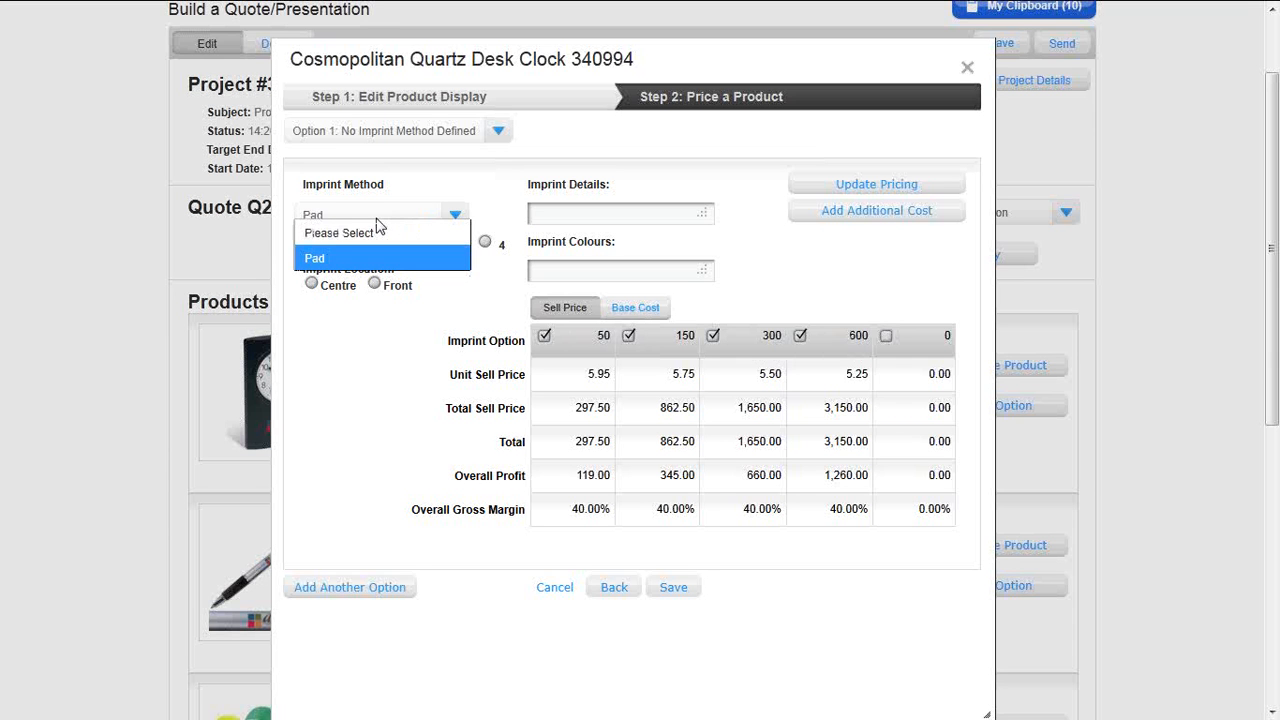
left_click(377, 221)
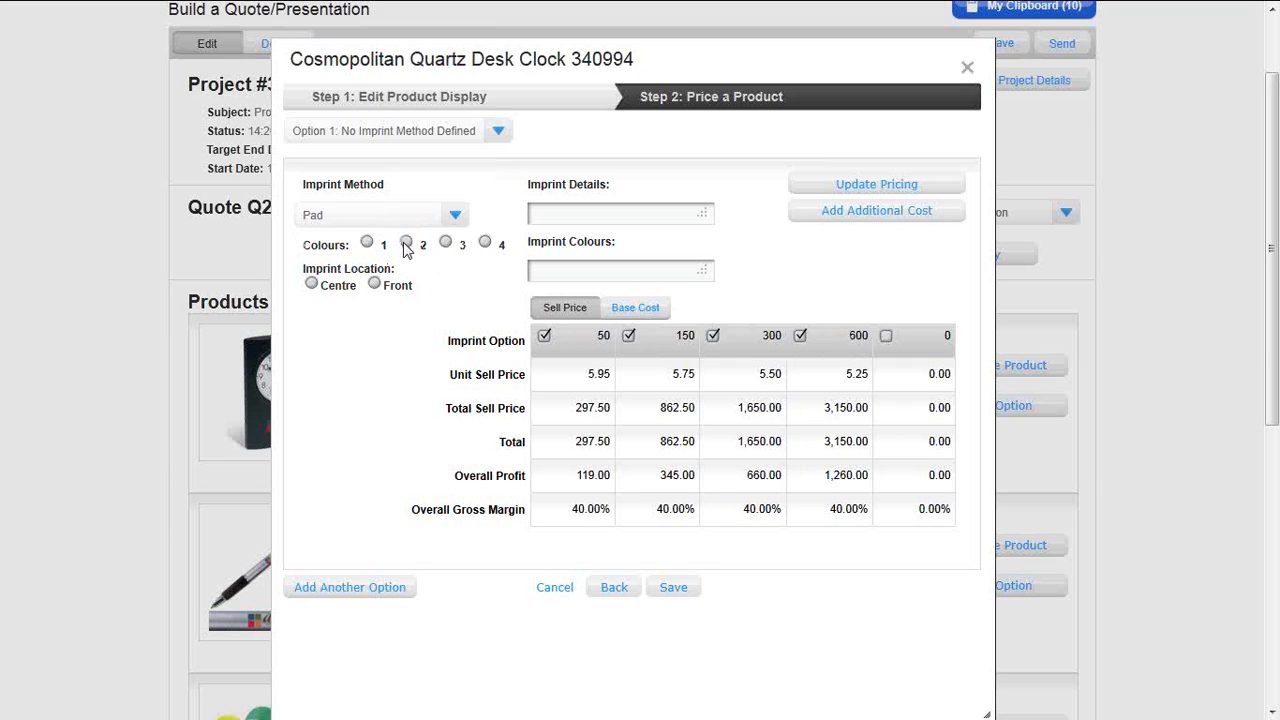
left_click(407, 243)
left_click(312, 284)
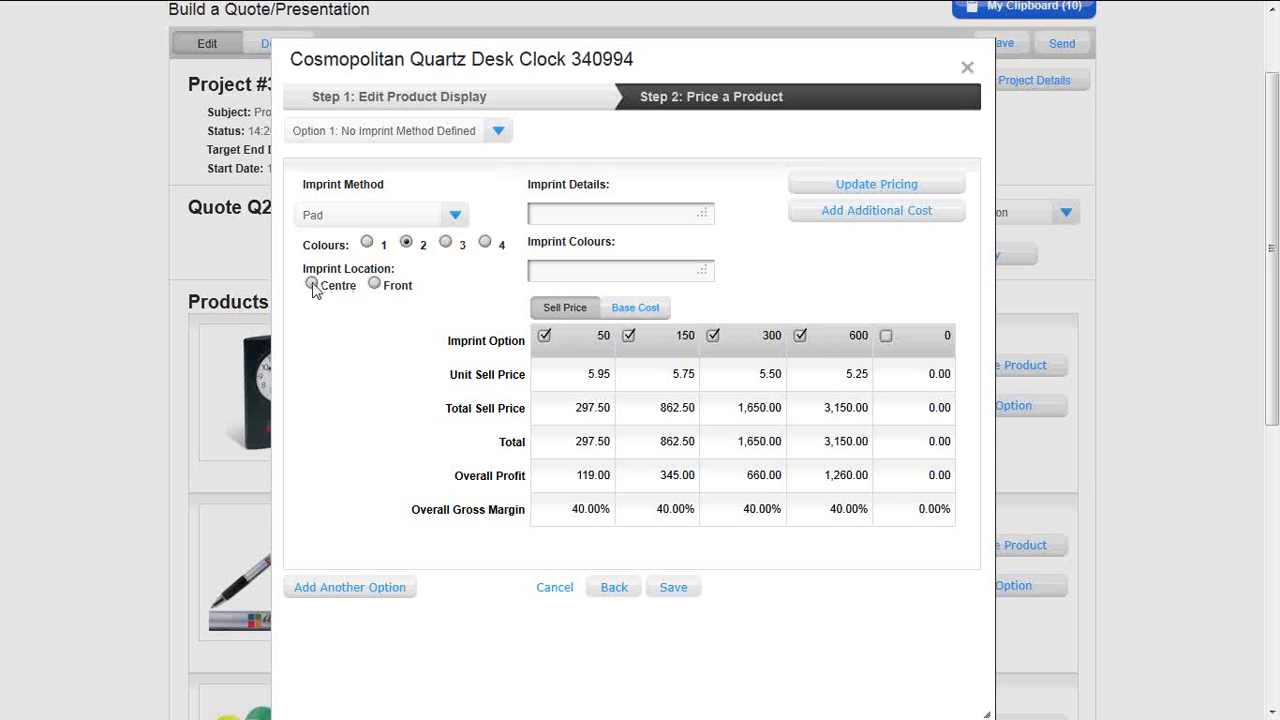
left_click(877, 185)
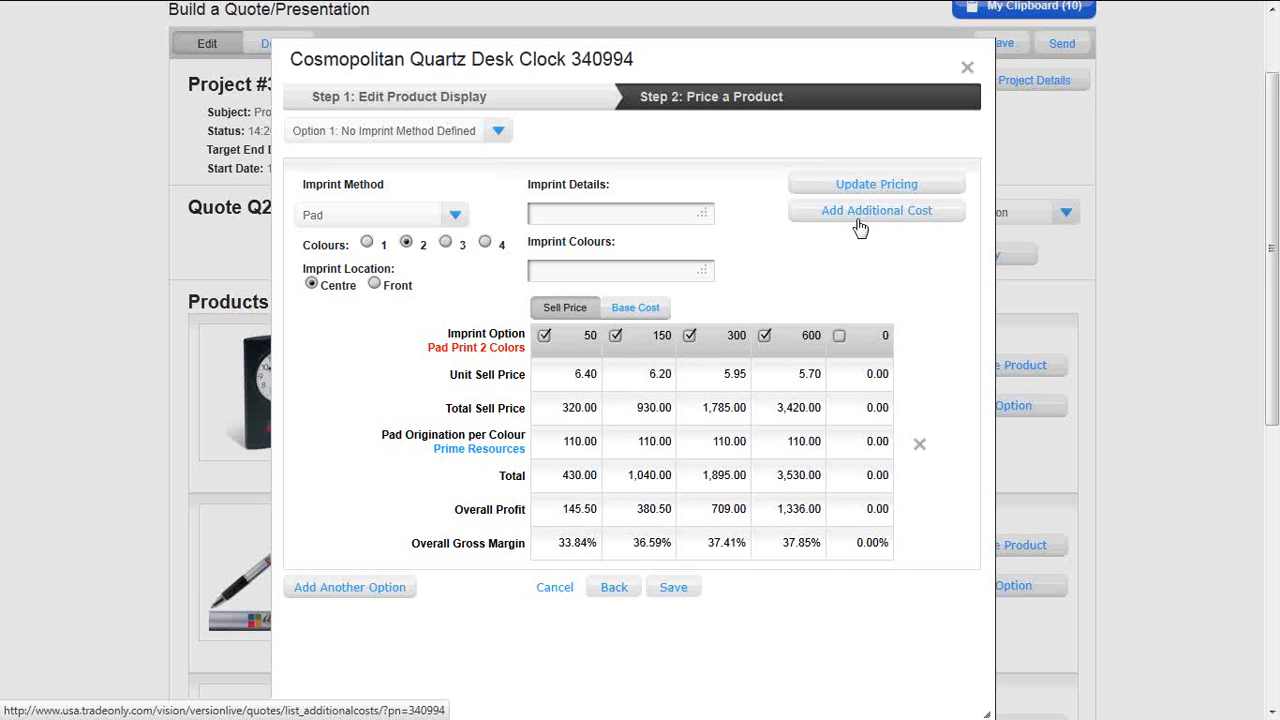
left_click(673, 590)
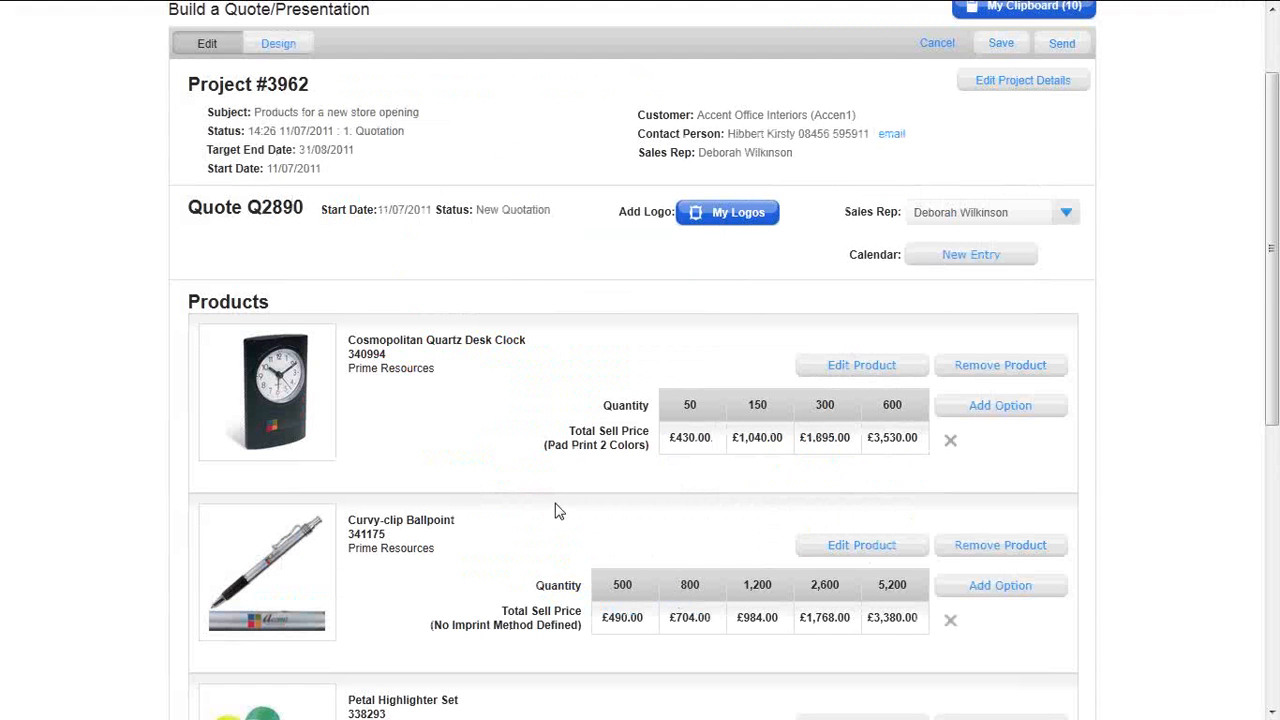
- Add a Follow-up Quote calendar entry to the quote with the objective "FOllow up quote for products for new store opening" and save it
left_click_drag(546, 446, 648, 462)
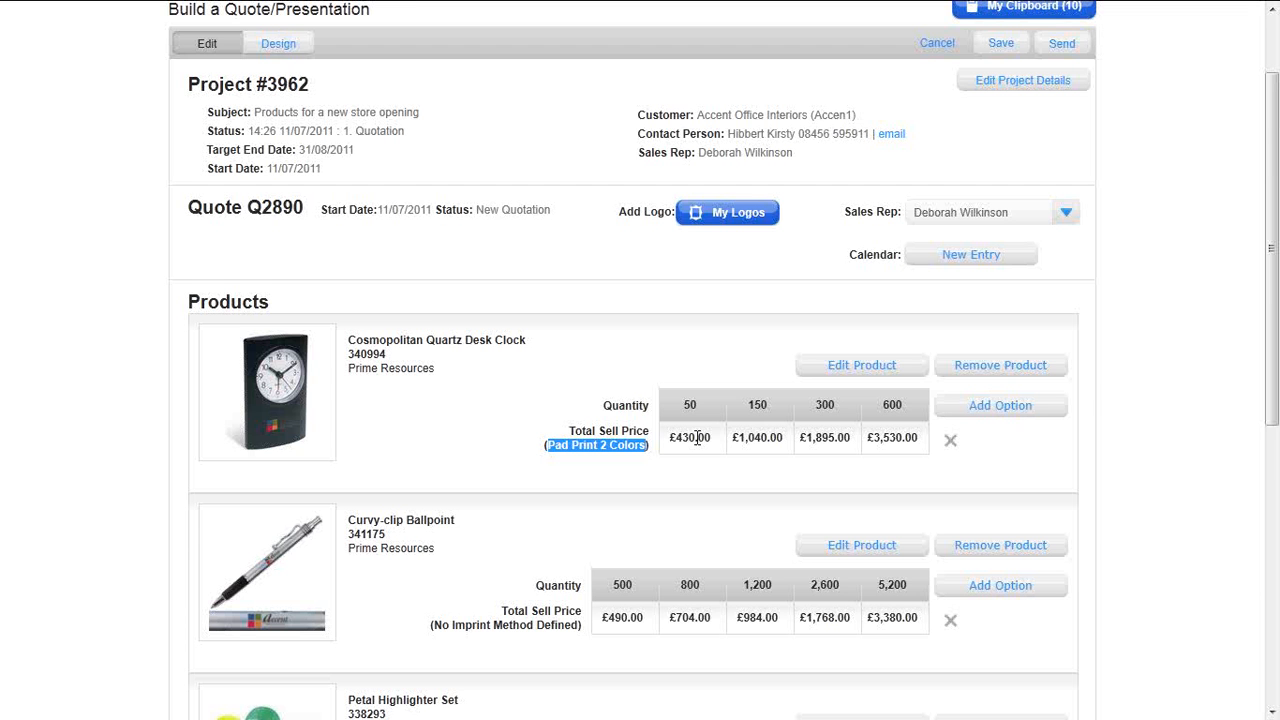
scroll(700, 463, "down", 2)
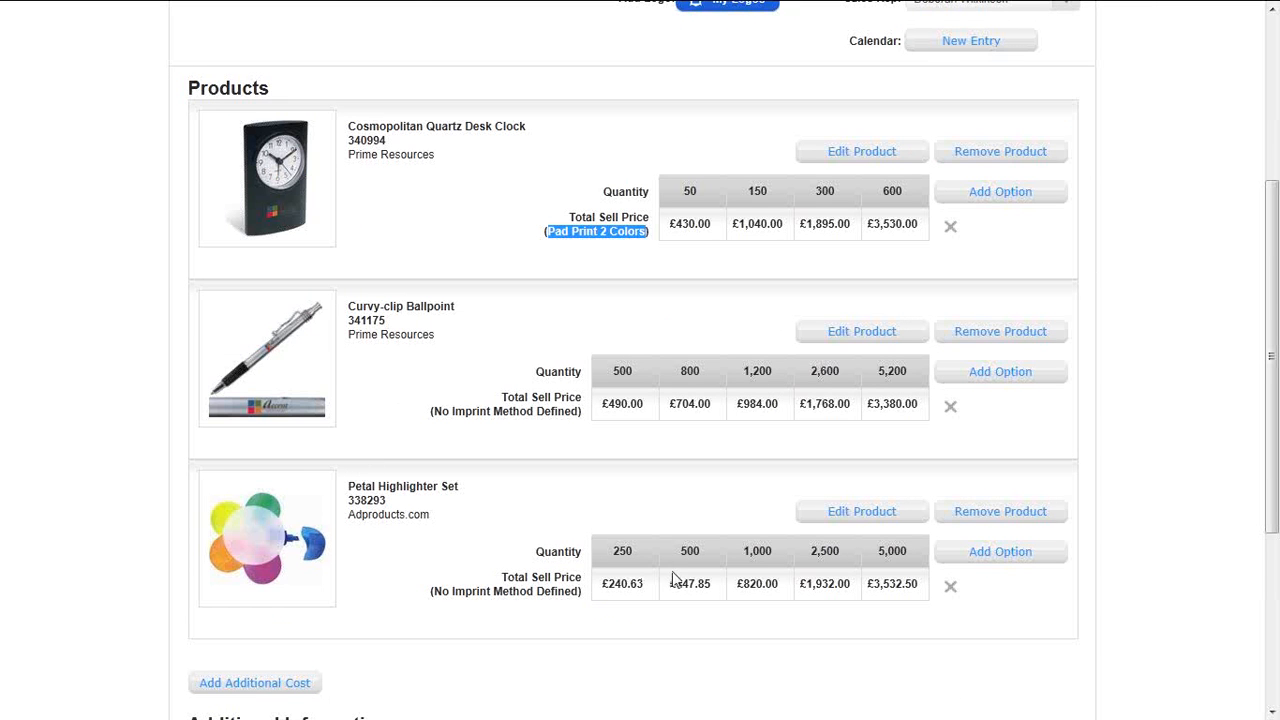
scroll(676, 578, "up", 3)
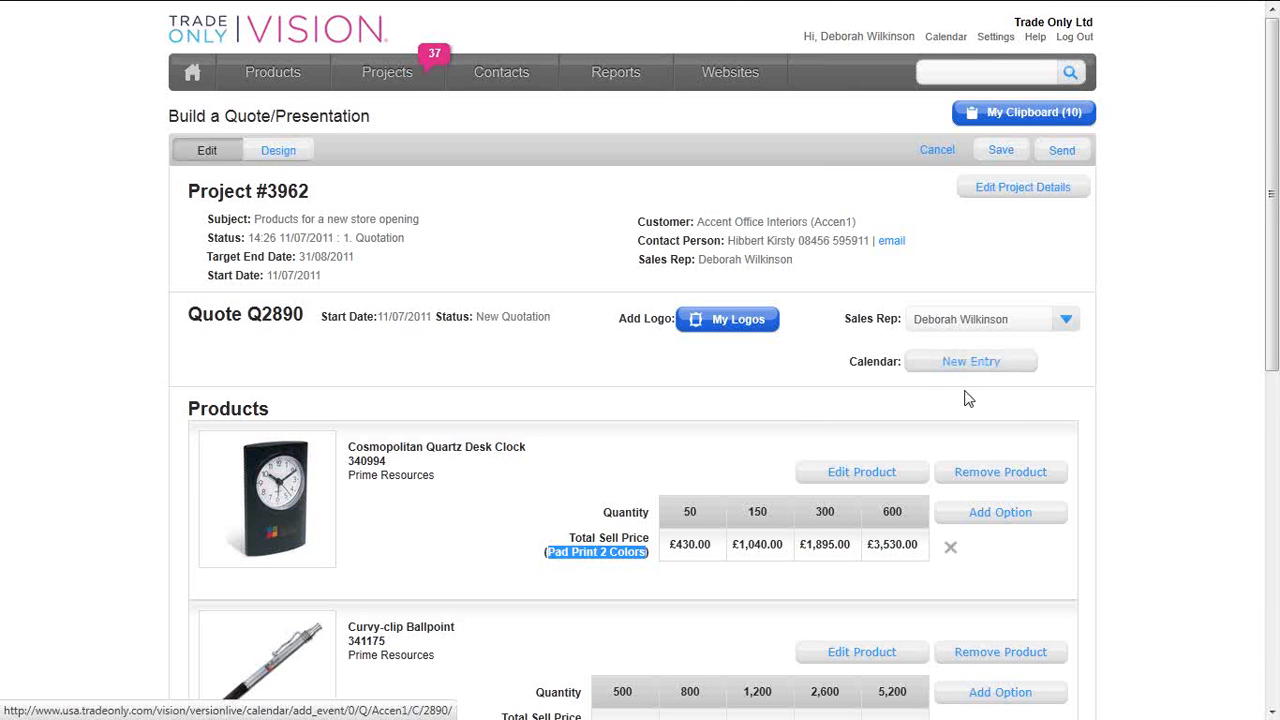
left_click(1002, 362)
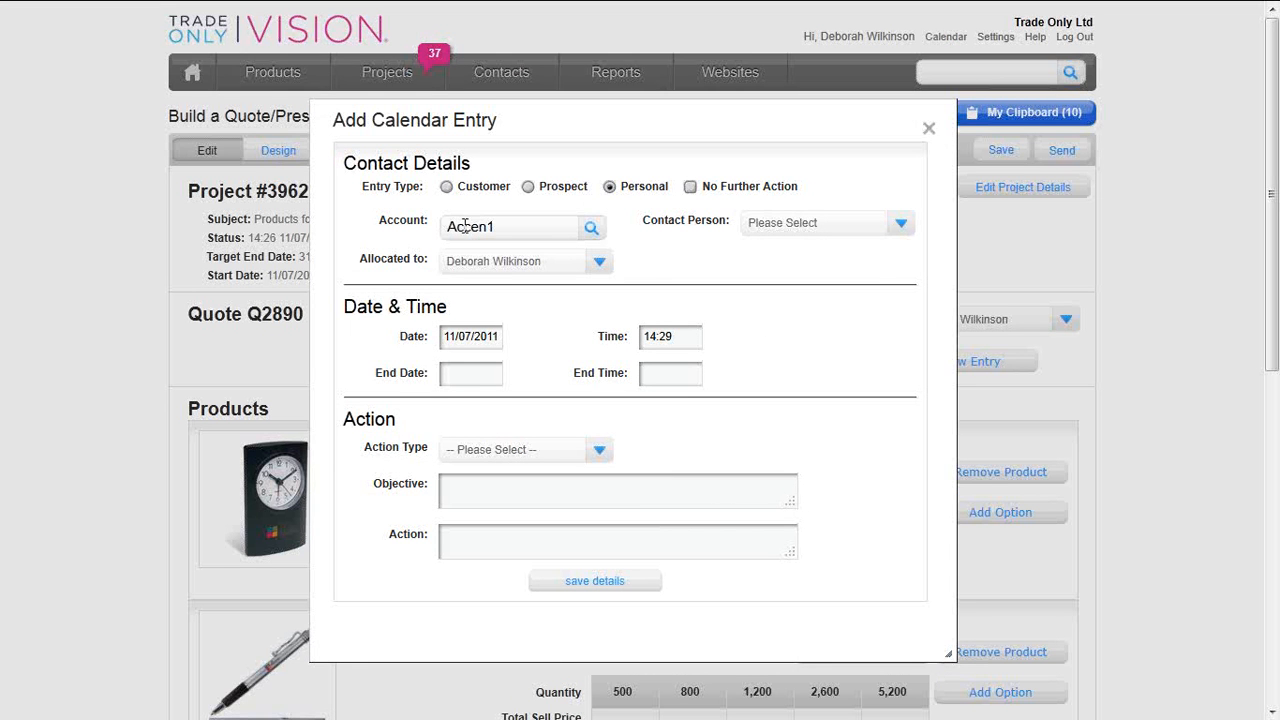
left_click(533, 451)
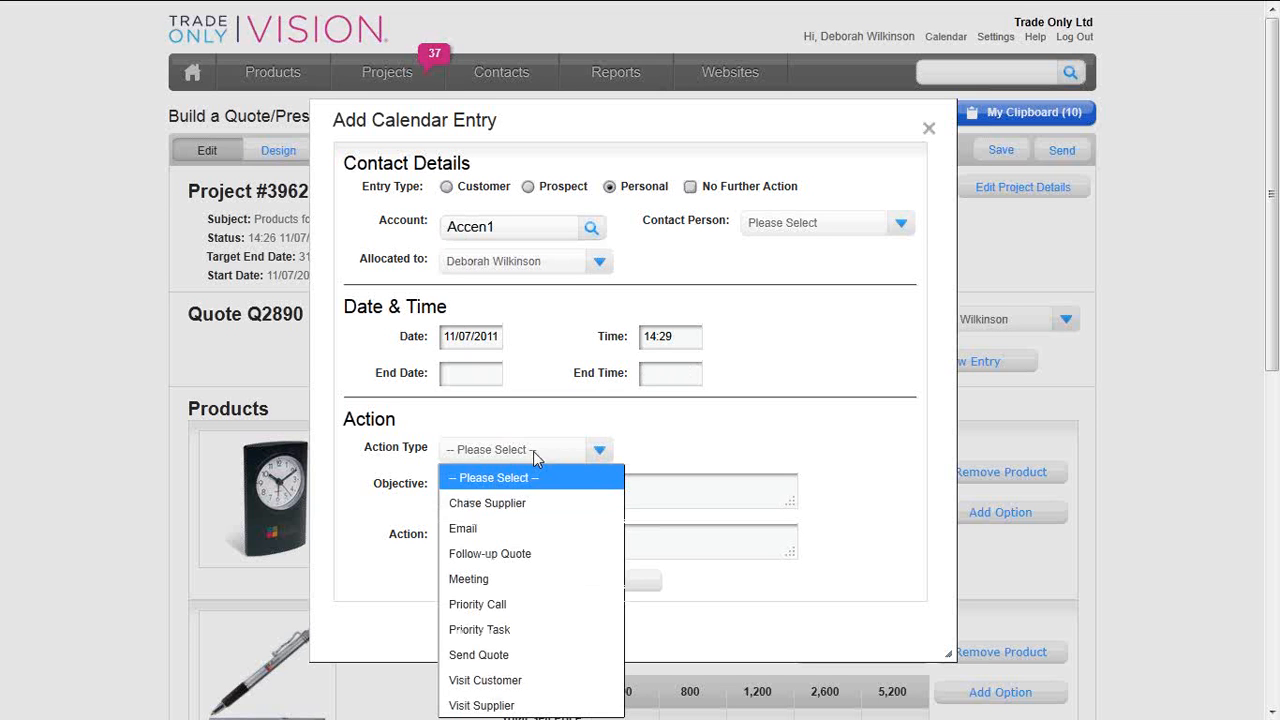
left_click(516, 556)
left_click(510, 500)
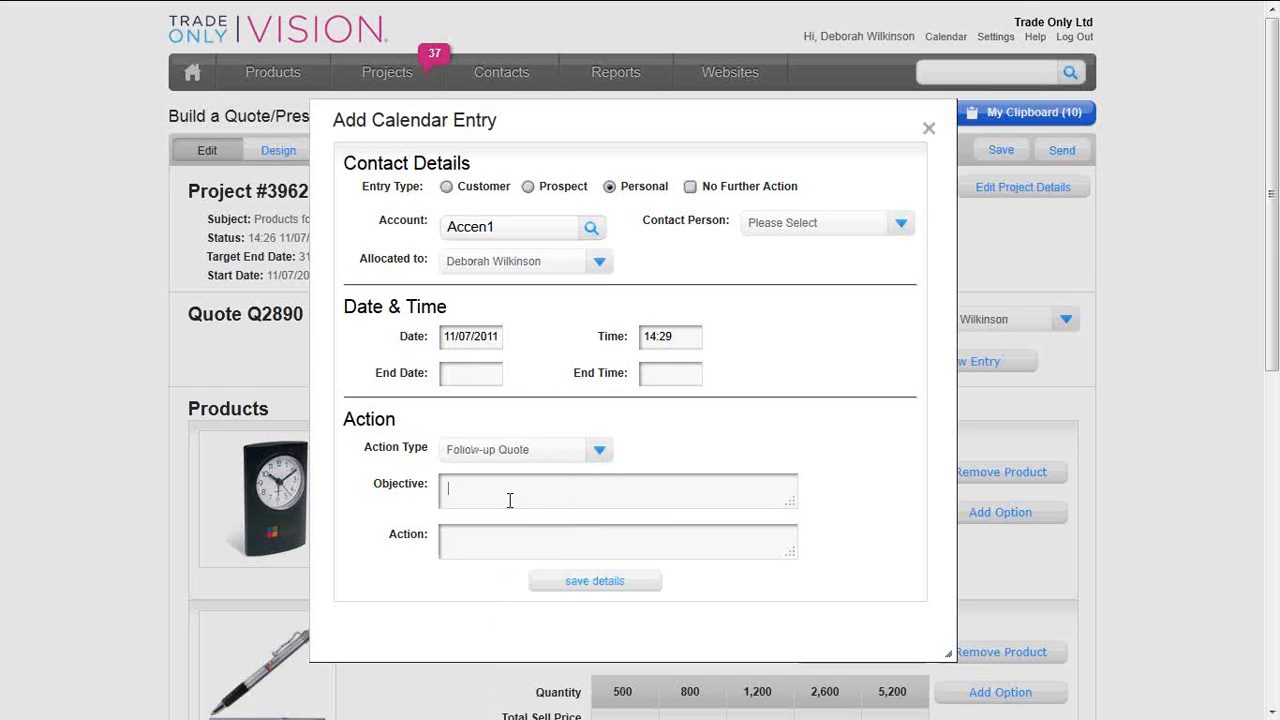
type("FOllow up quote for products for new store opening")
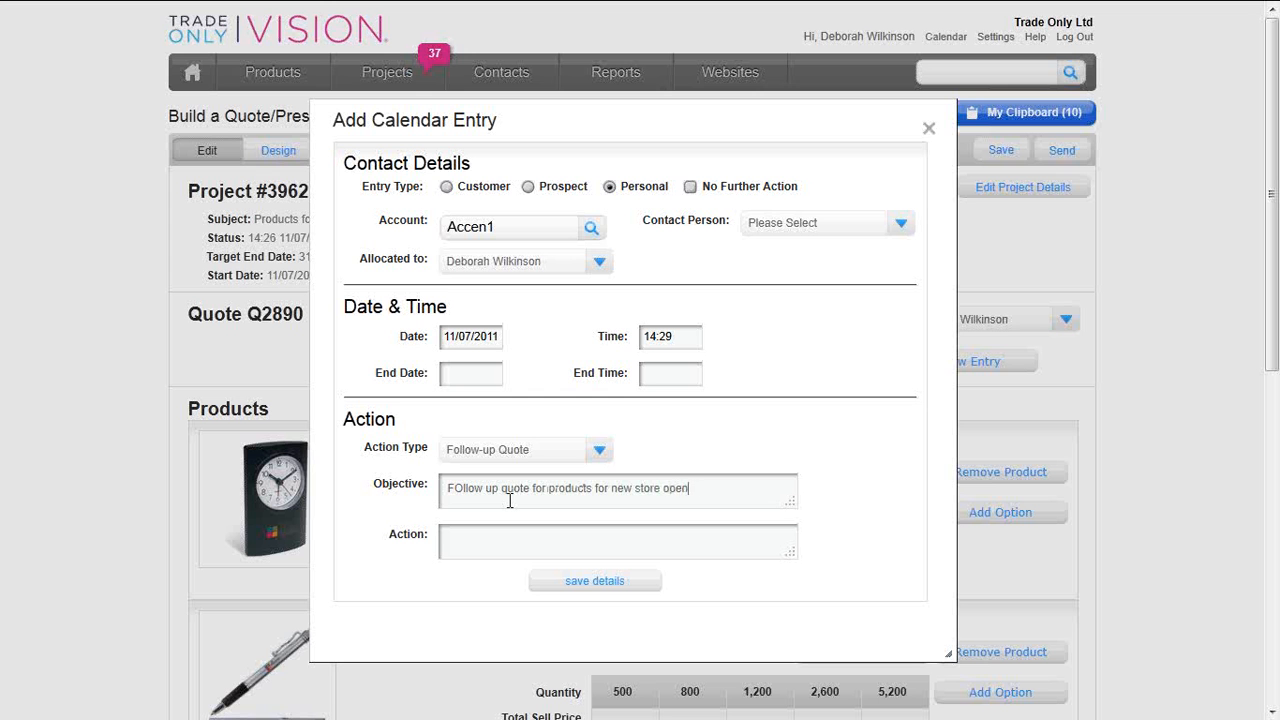
left_click(600, 590)
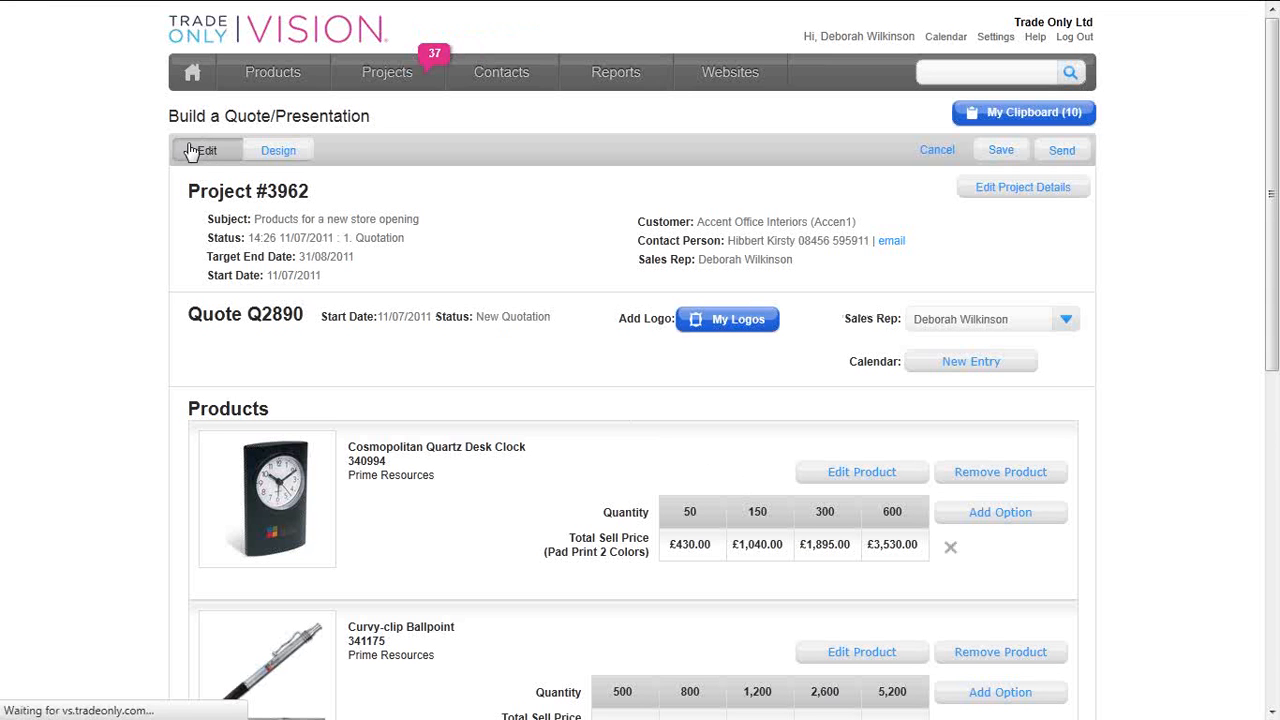
- Include a cover page with the Blue Wave background in the quote's design and save the quote
left_click(283, 156)
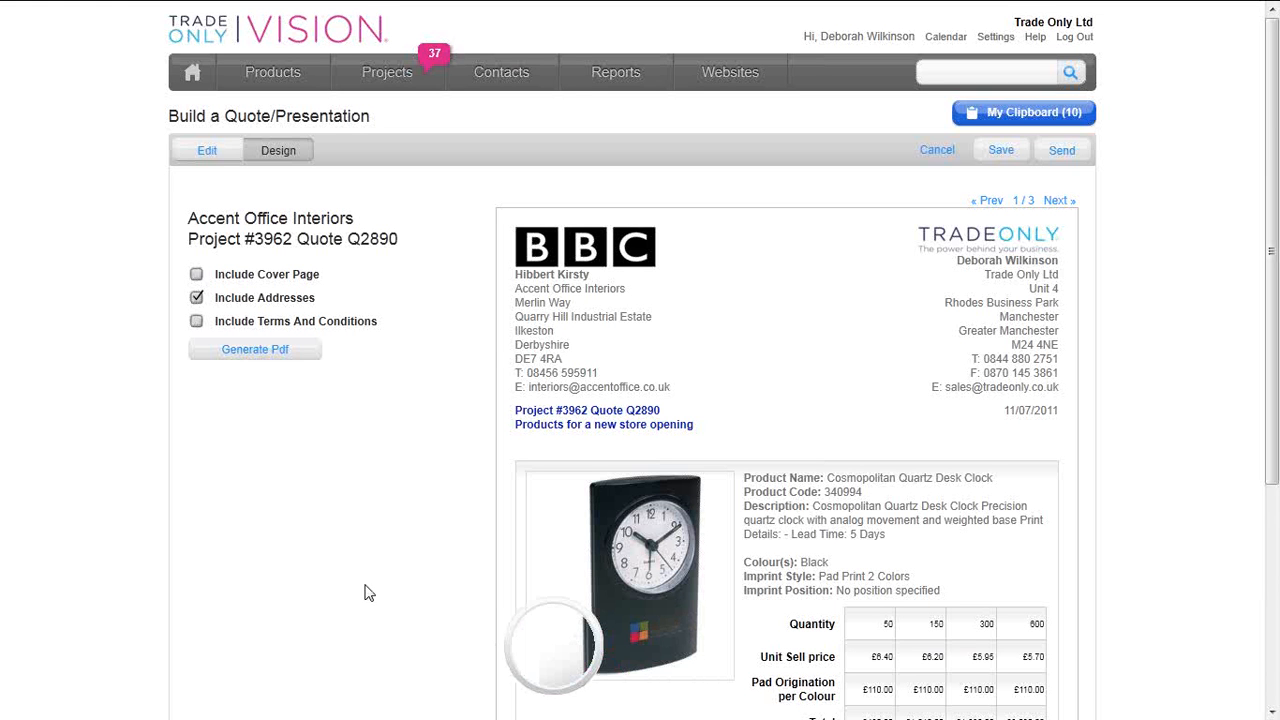
left_click(197, 274)
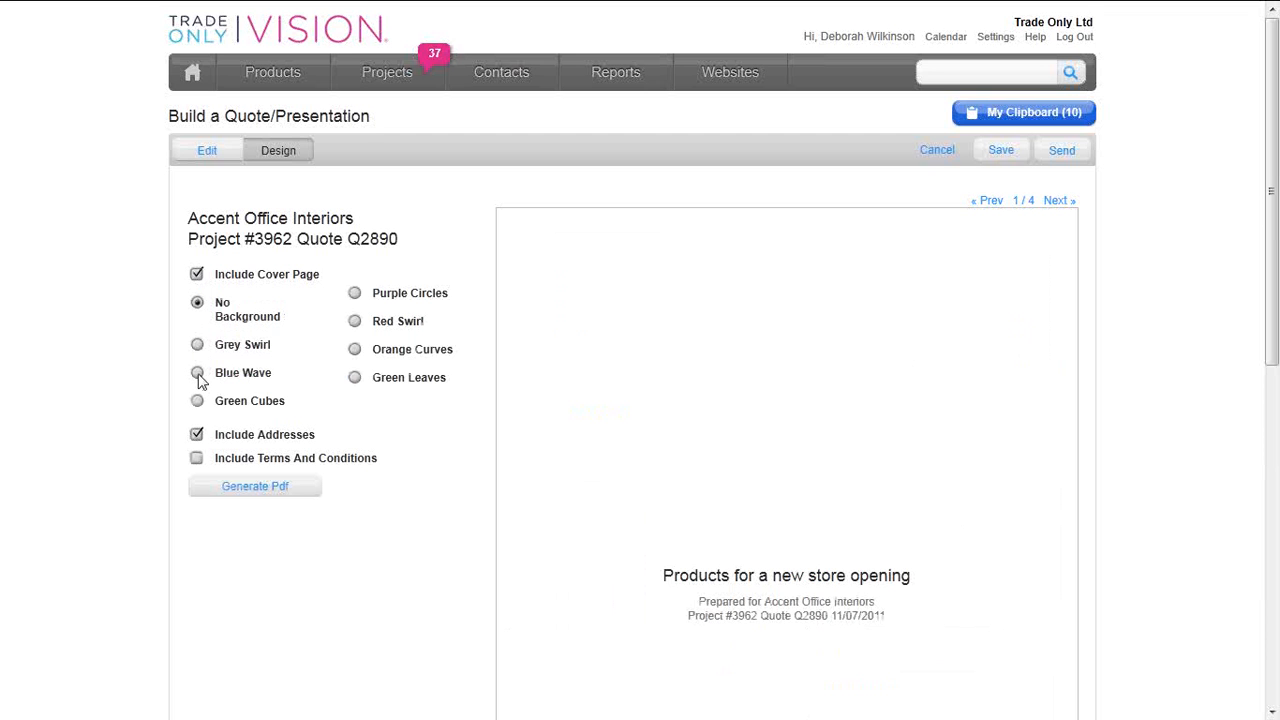
left_click(197, 373)
scroll(230, 390, "down", 1)
scroll(232, 392, "down", 2)
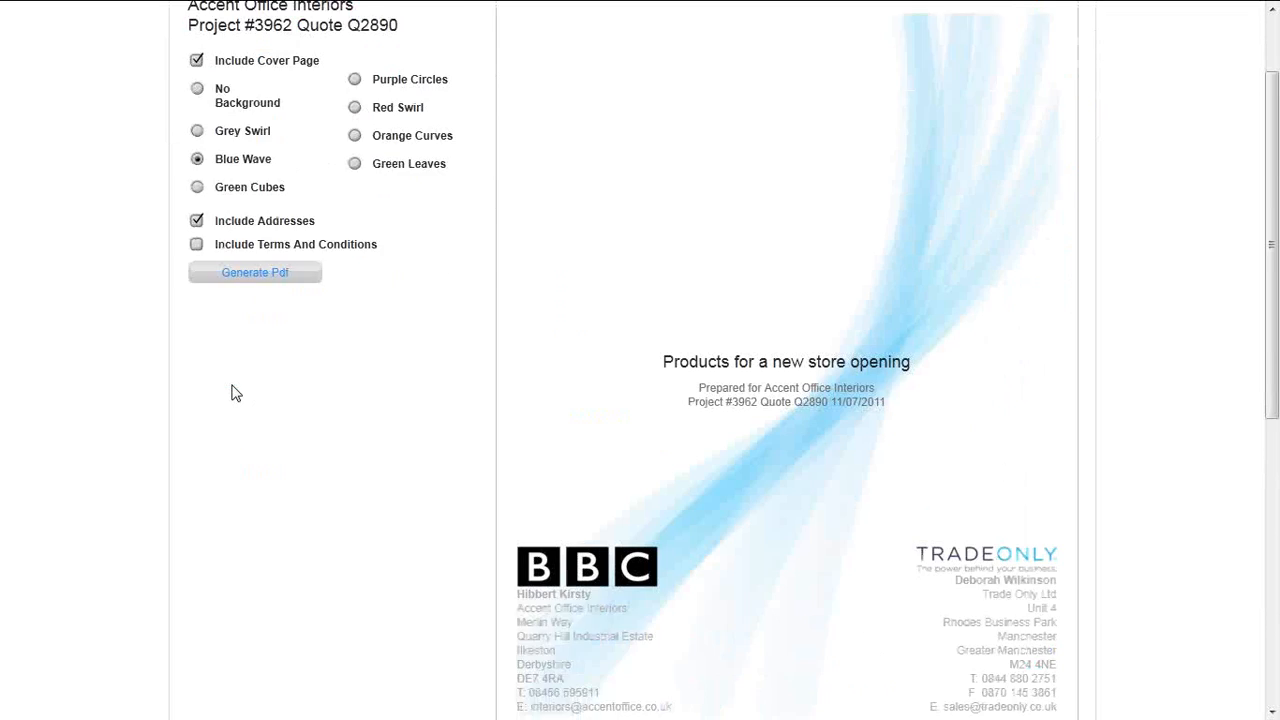
scroll(234, 391, "up", 2)
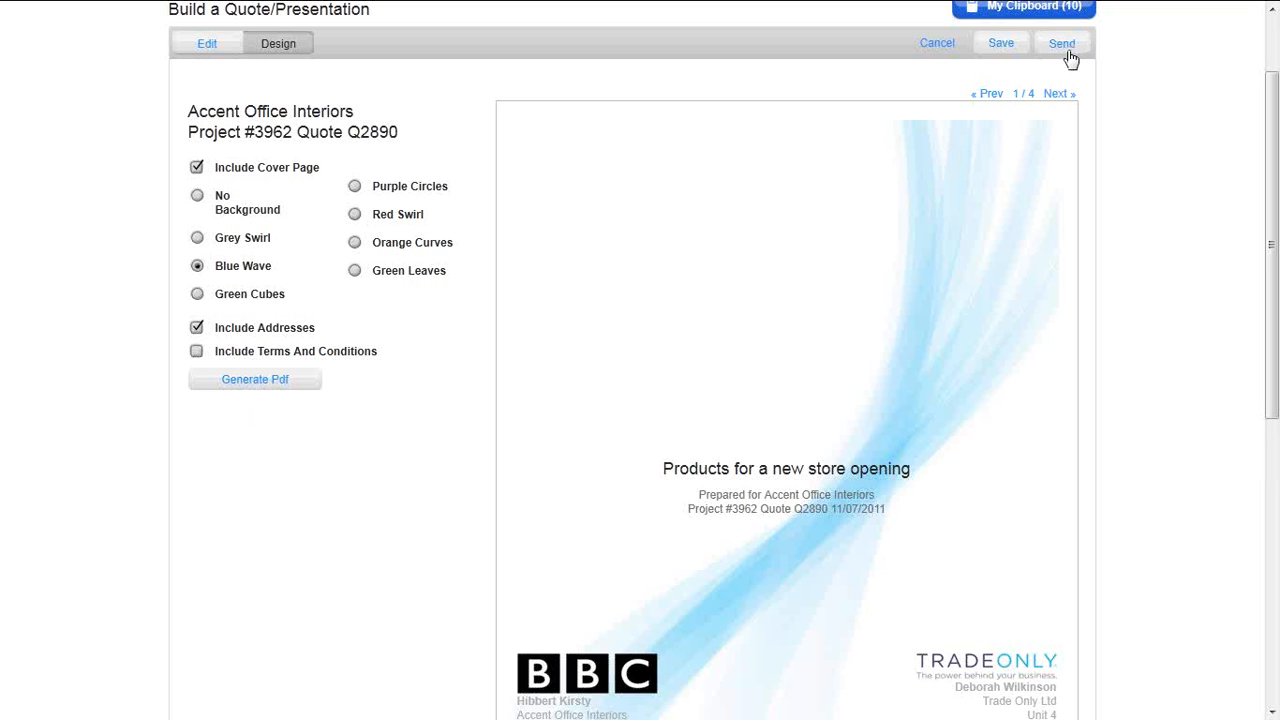
left_click(996, 46)
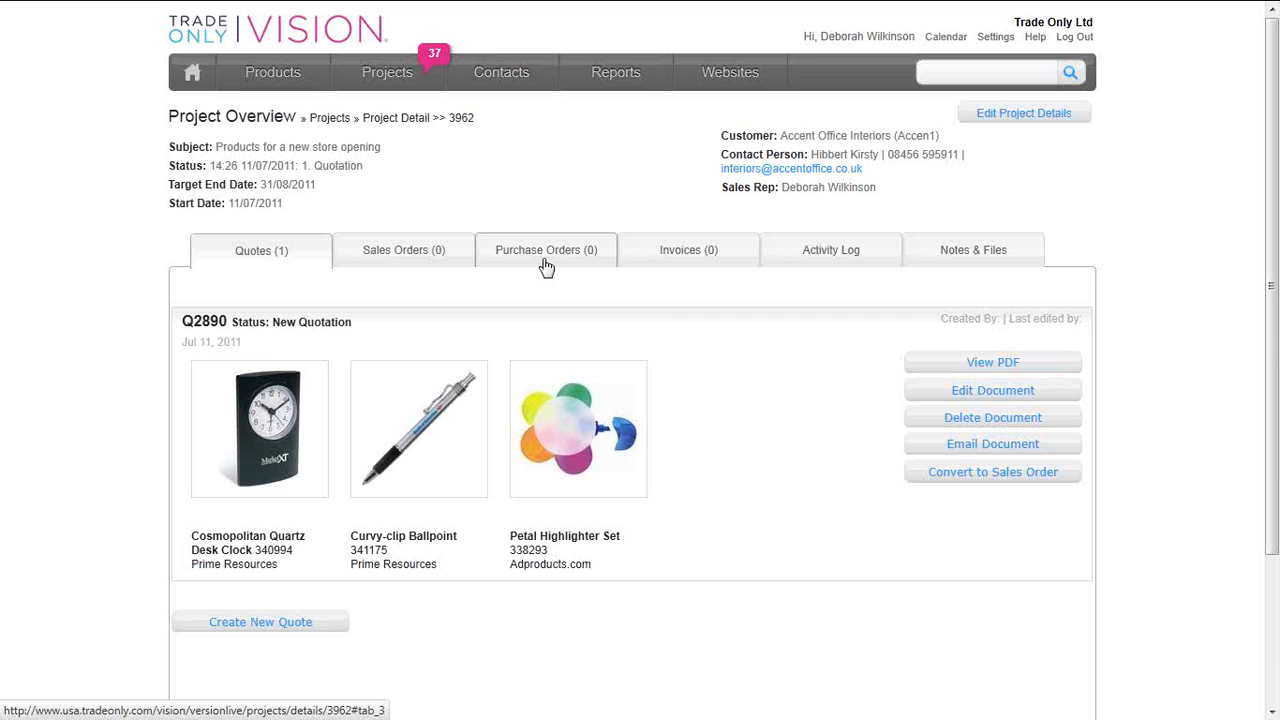
- Convert the quote to a sales order for the desk clock and Petal Highlighter Set, leaving out the Curvy-clip Ballpoint
left_click(1012, 481)
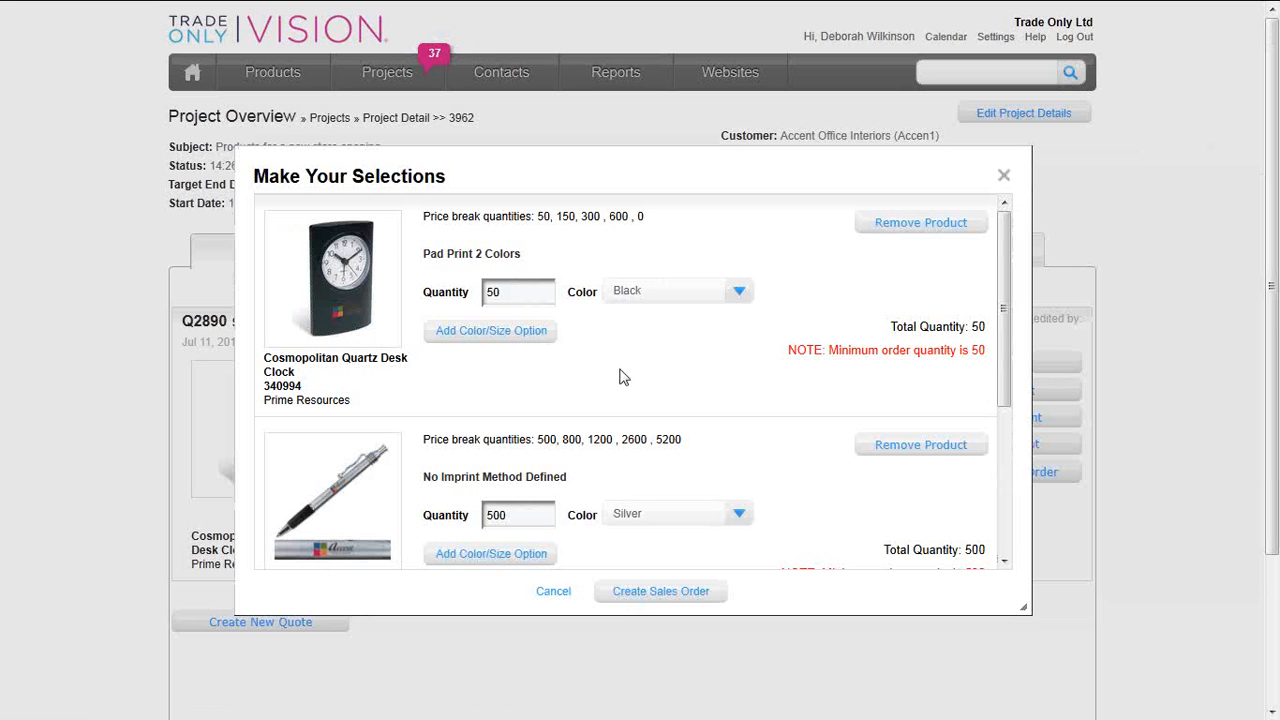
left_click(498, 296)
left_click(912, 455)
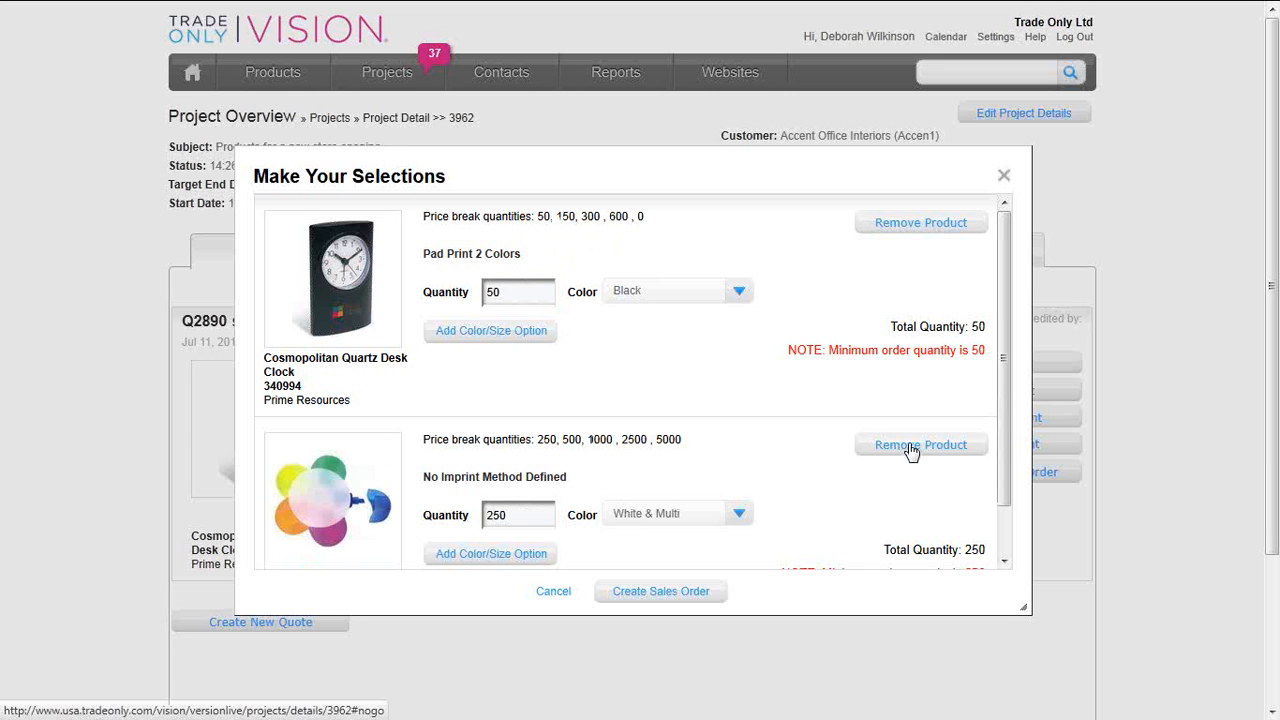
scroll(877, 533, "down", 1)
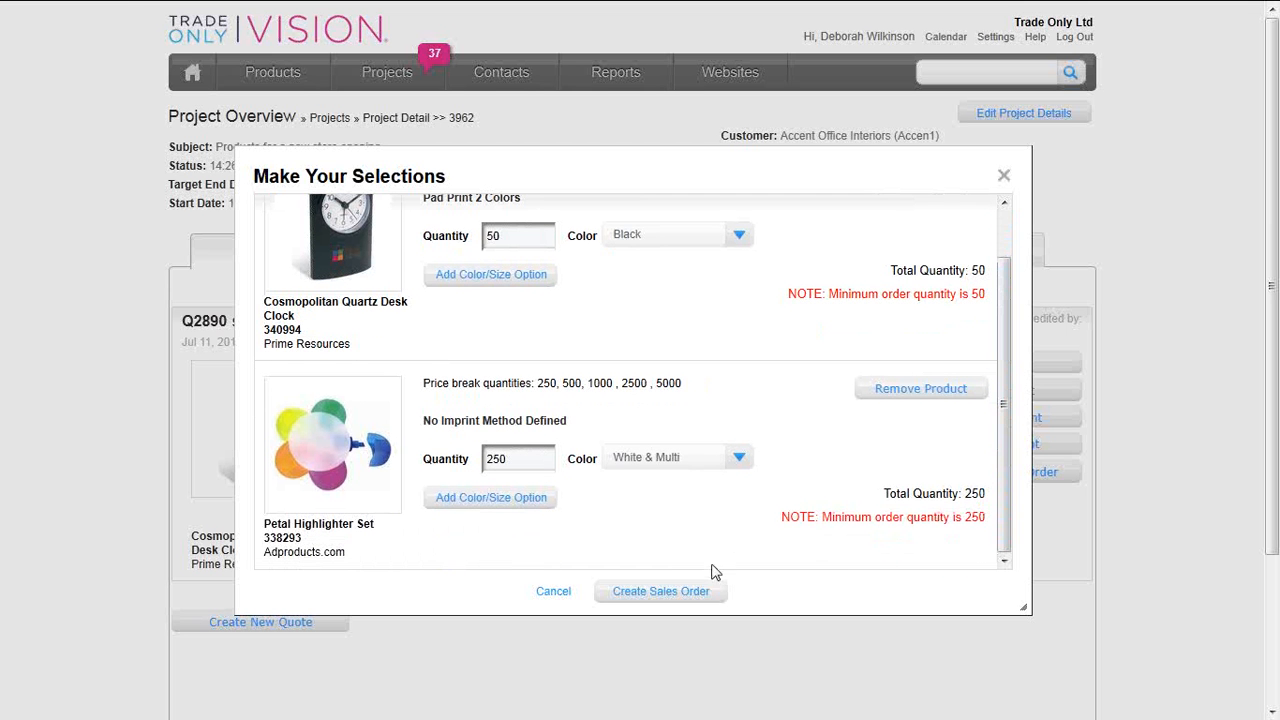
left_click(699, 597)
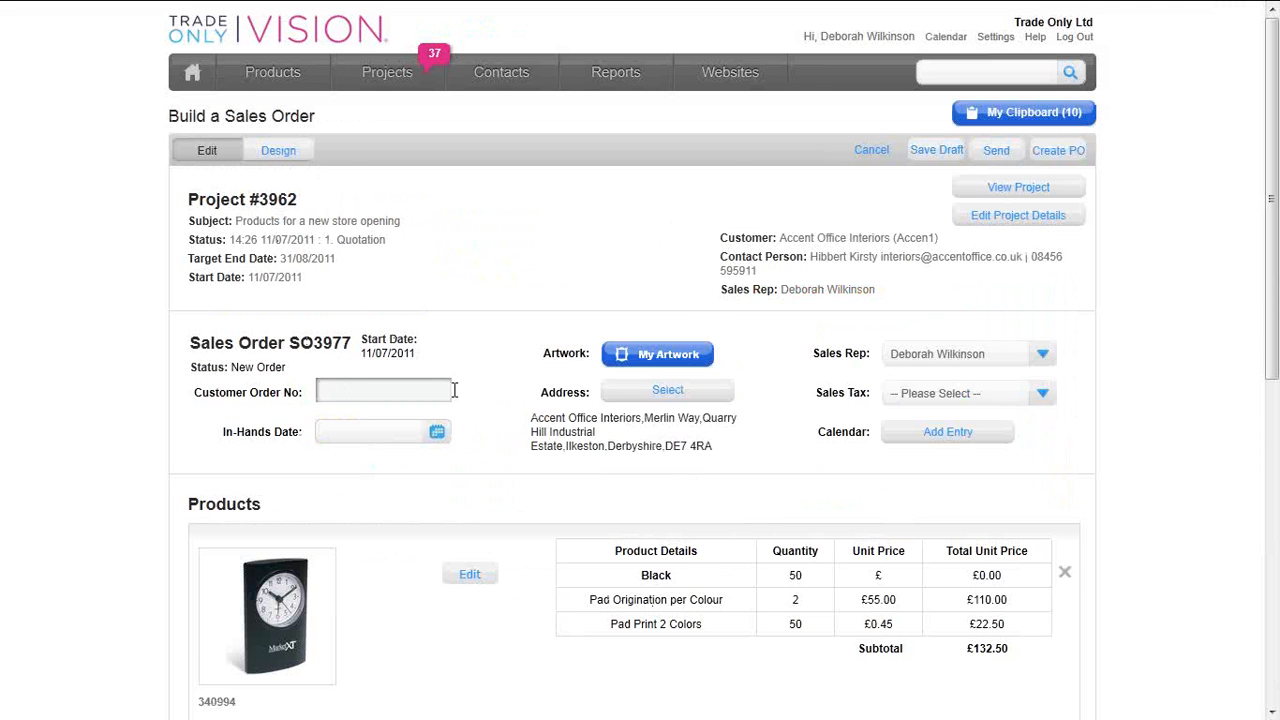
- Enter the customer order number on the sales order and set the in-hands date to 30/09/2011
scroll(443, 422, "down", 1)
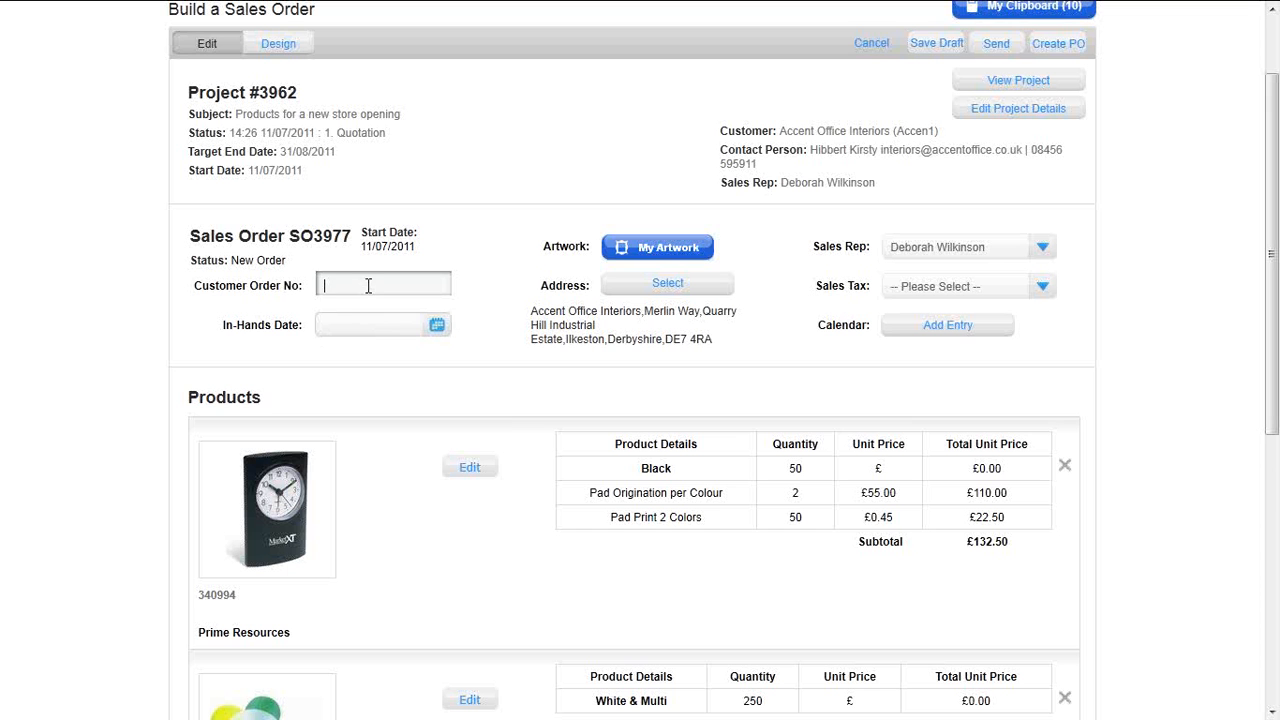
type("123456")
left_click(438, 326)
left_click(518, 356)
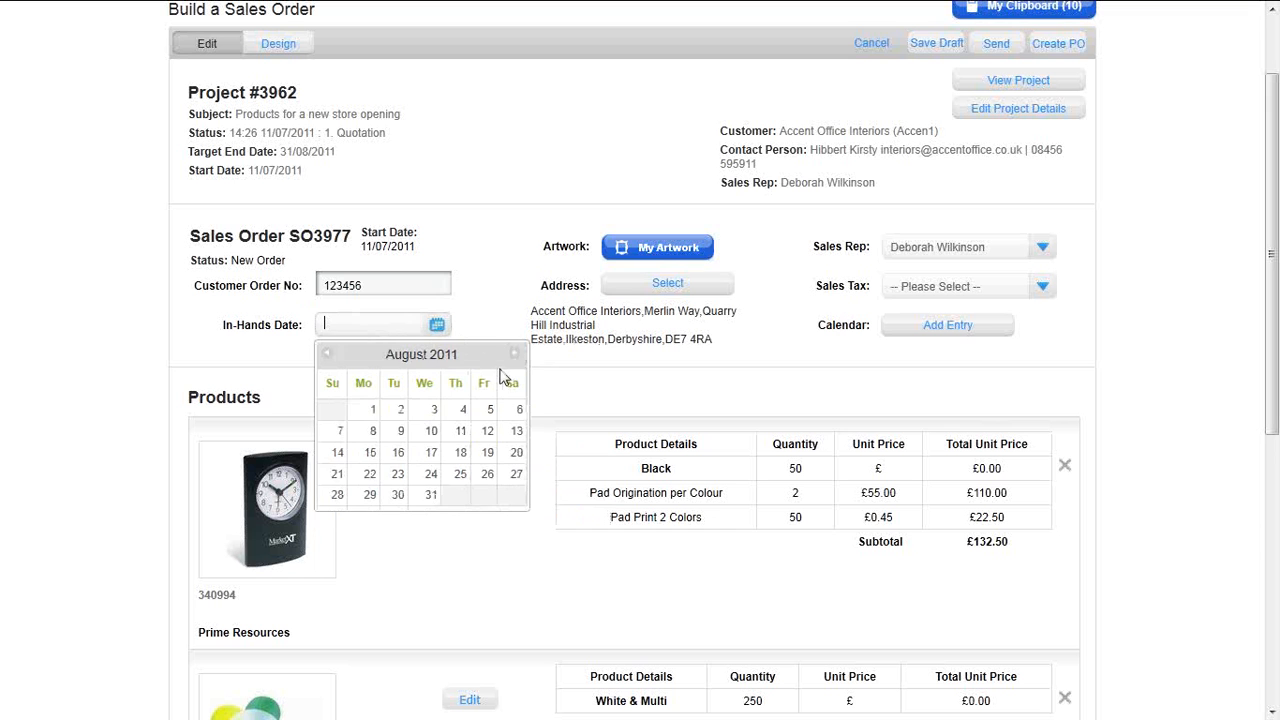
left_click(515, 355)
left_click(488, 497)
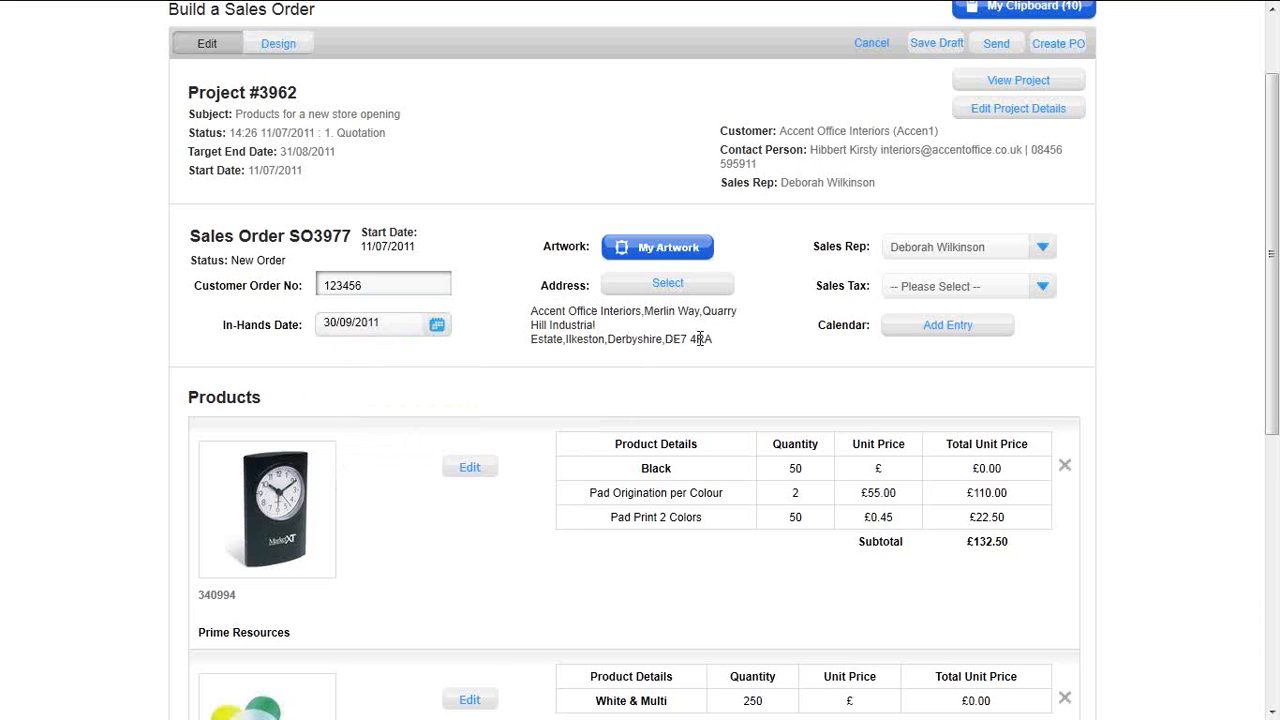
- Set the sales tax to 00501 and create the purchase orders from the sales order
left_click(1015, 292)
left_click(993, 339)
scroll(525, 341, "down", 2)
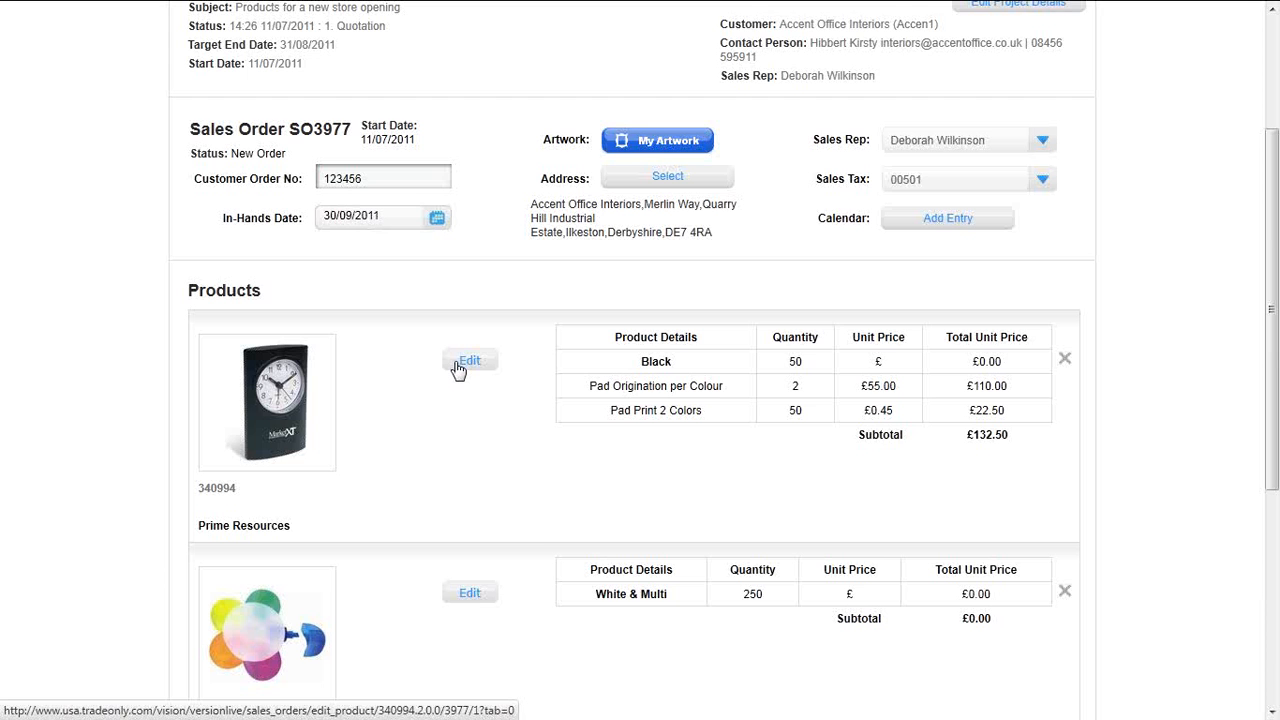
scroll(458, 370, "down", 3)
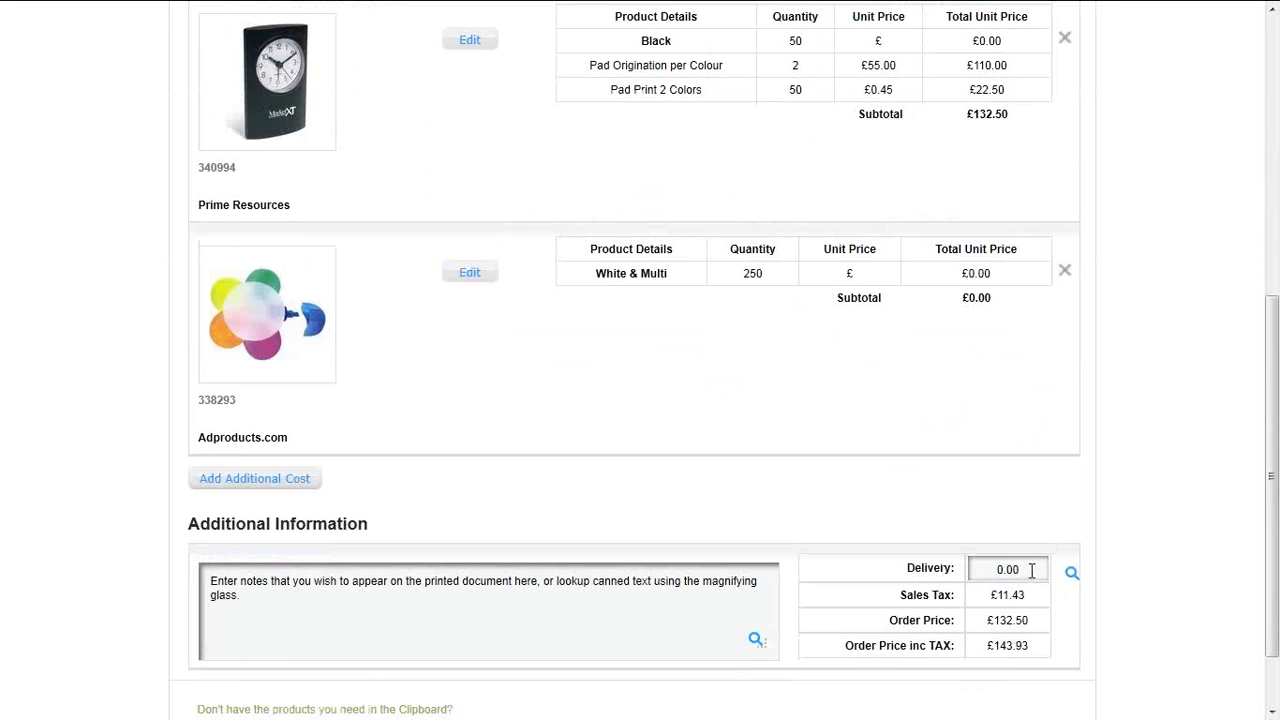
left_click_drag(1026, 569, 920, 569)
scroll(1040, 625, "up", 5)
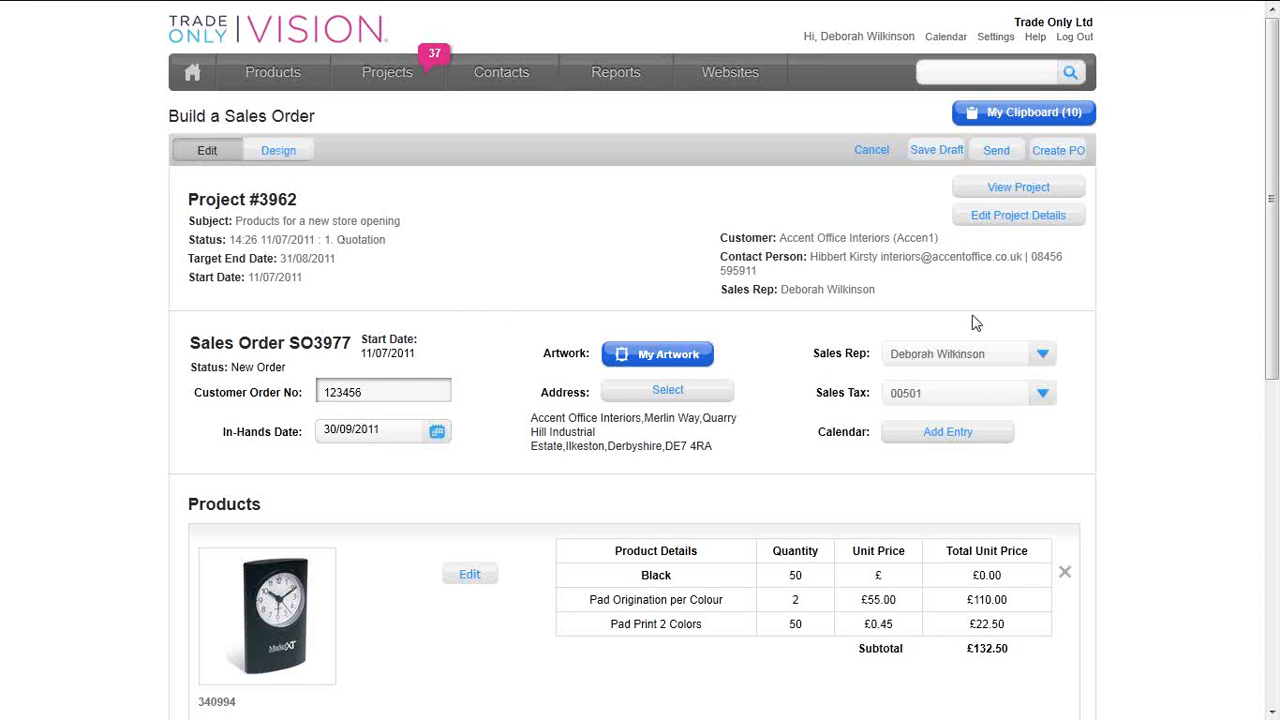
left_click(1071, 152)
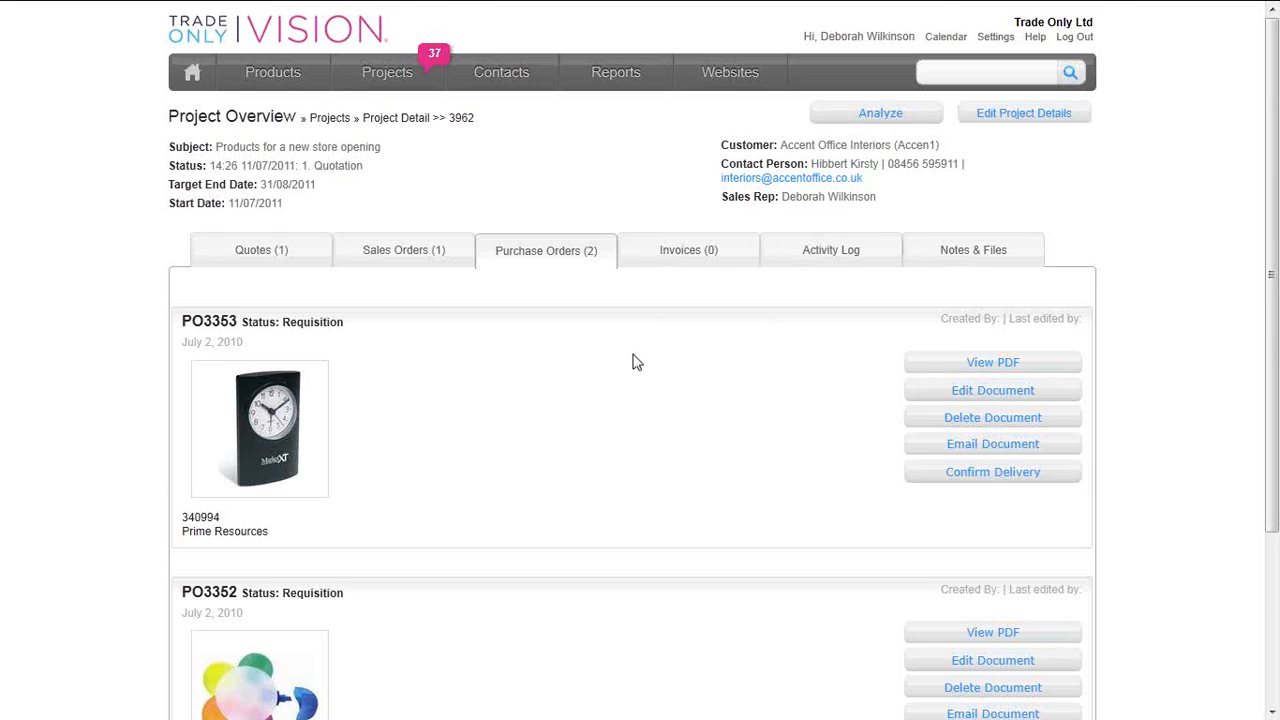
- Review the project's purchase orders, quotes and sales orders in the project overview
scroll(636, 362, "down", 1)
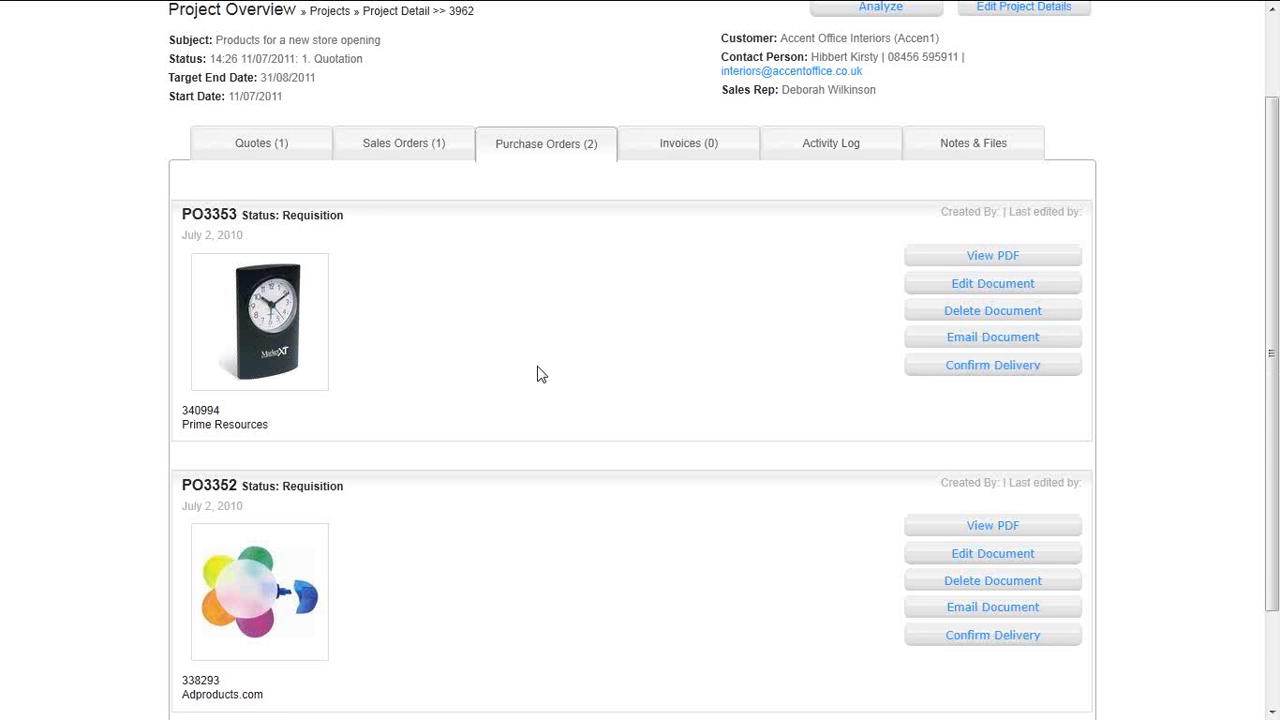
scroll(537, 374, "up", 2)
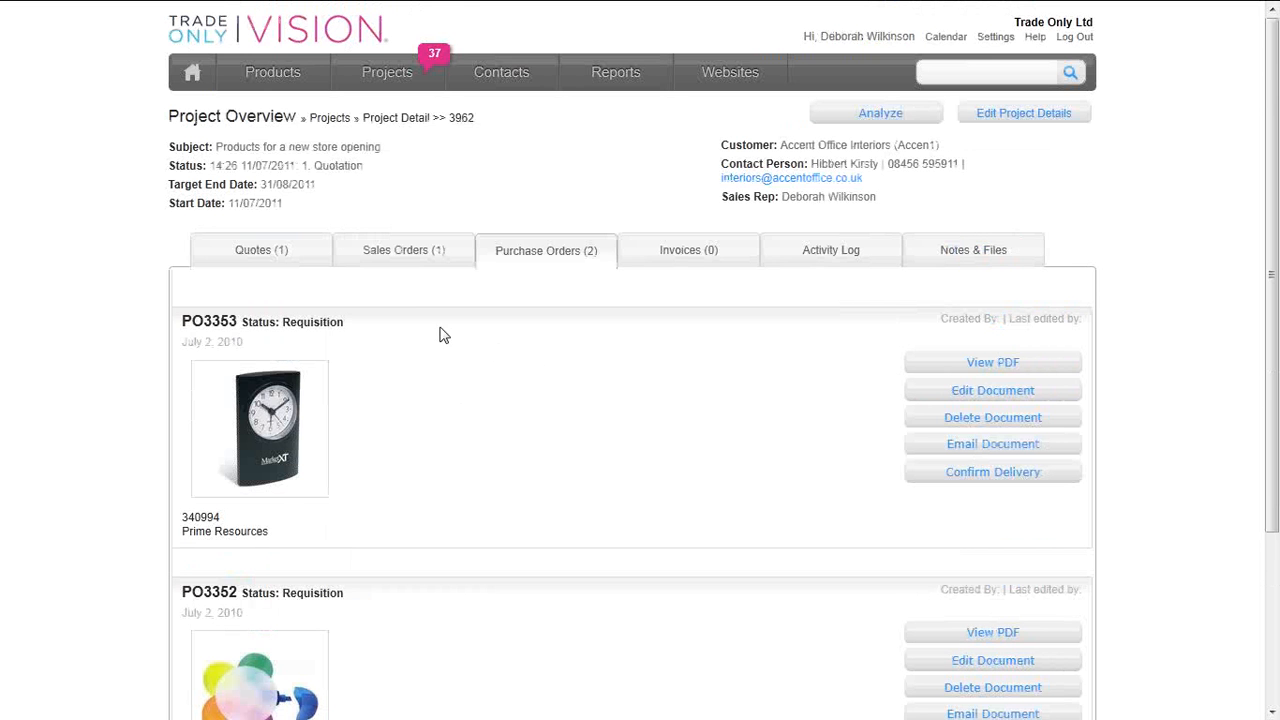
left_click(268, 258)
left_click(414, 257)
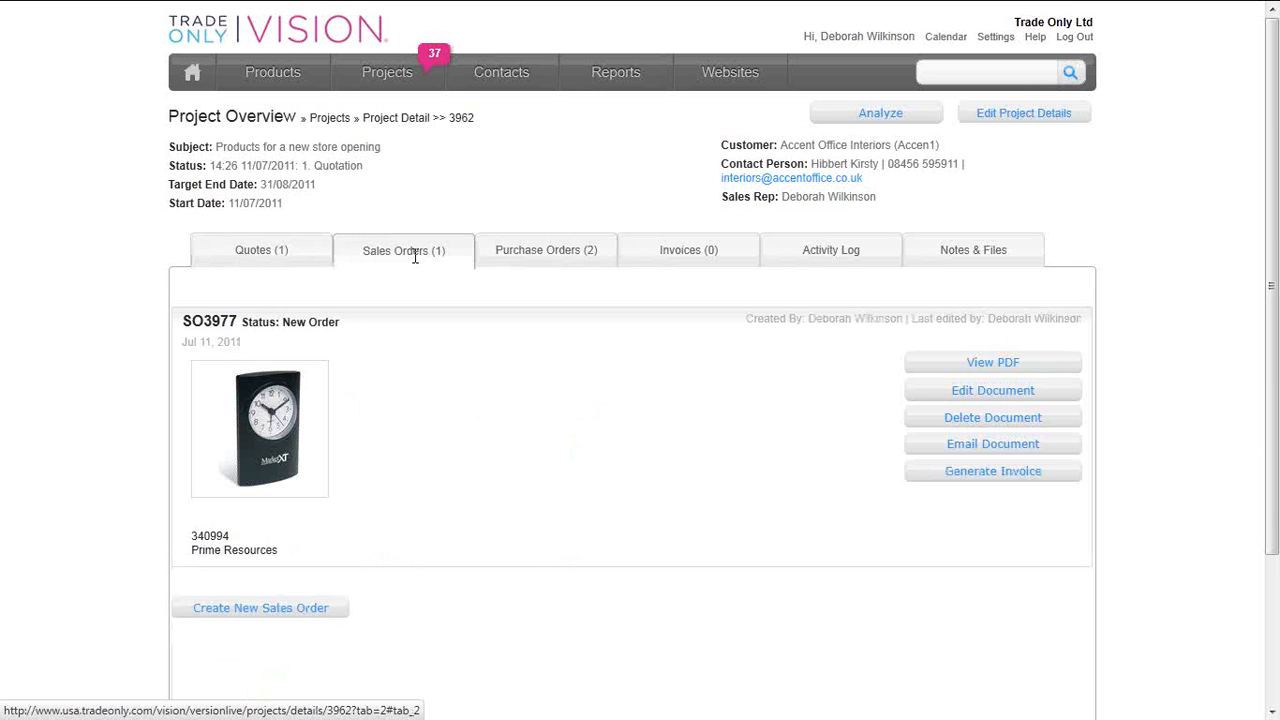
left_click(562, 252)
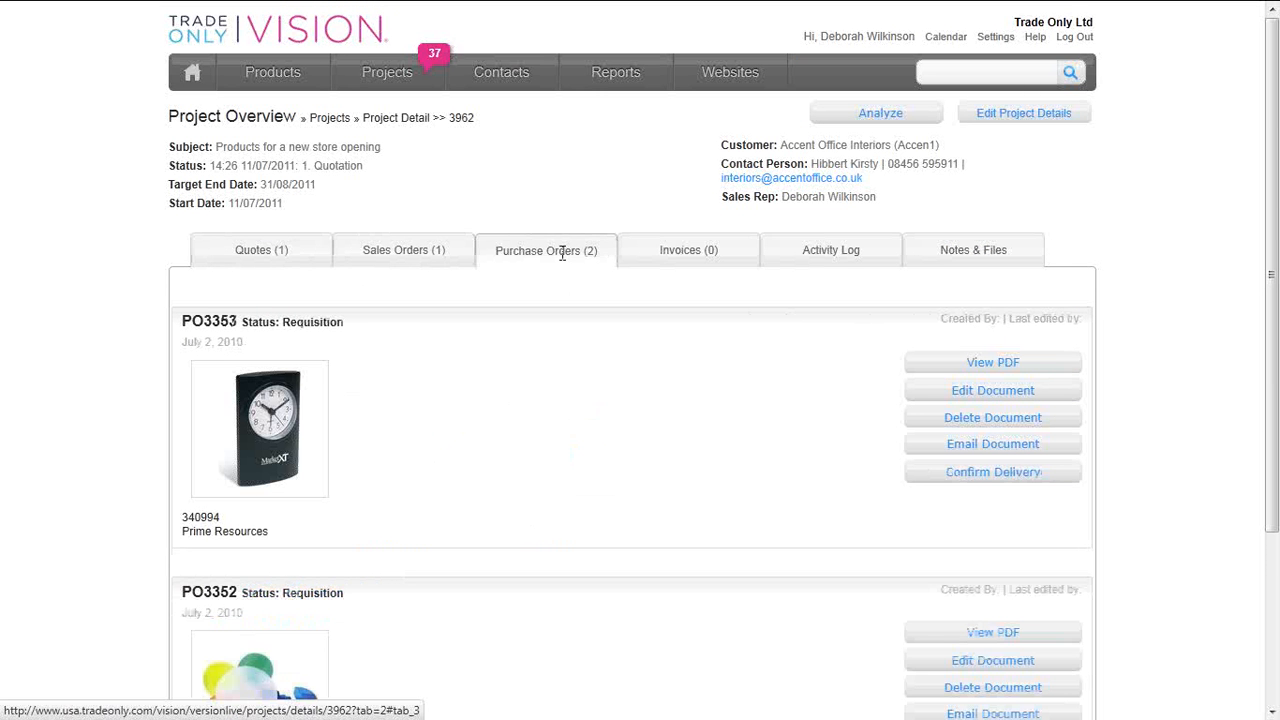
- Generate an invoice from the desk clock sales order and open the project's invoices
left_click(401, 255)
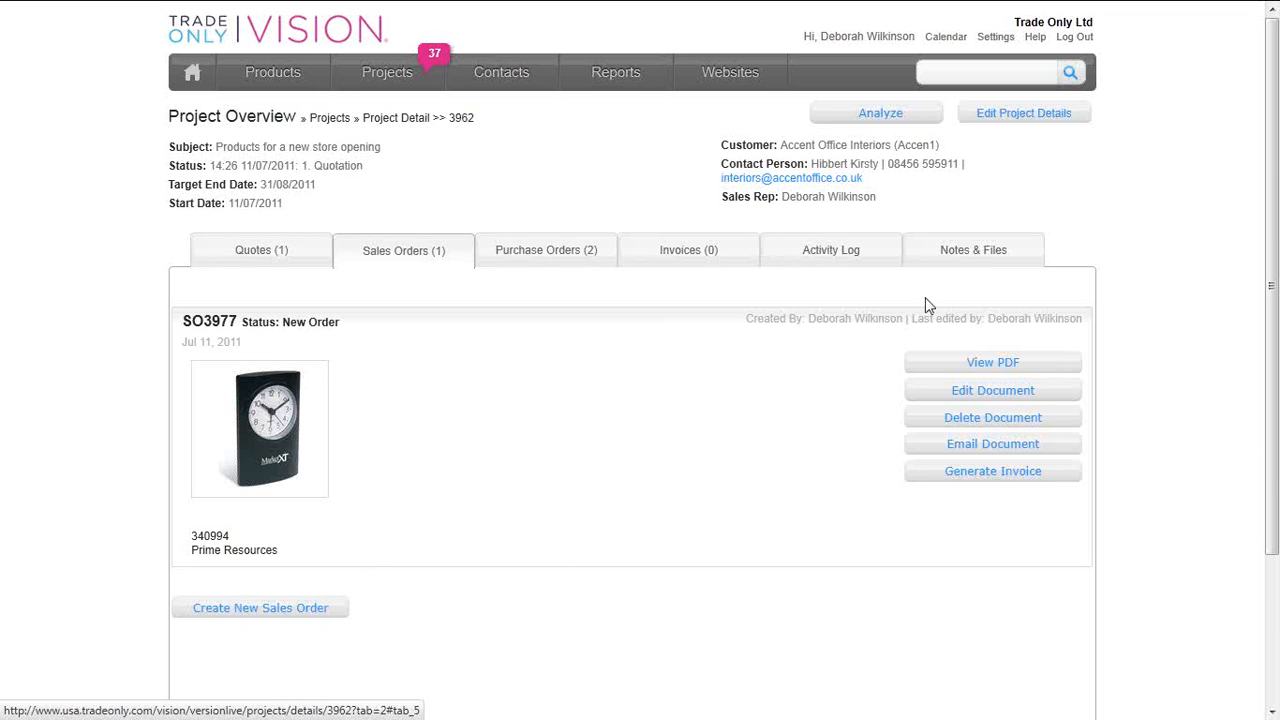
left_click(1011, 481)
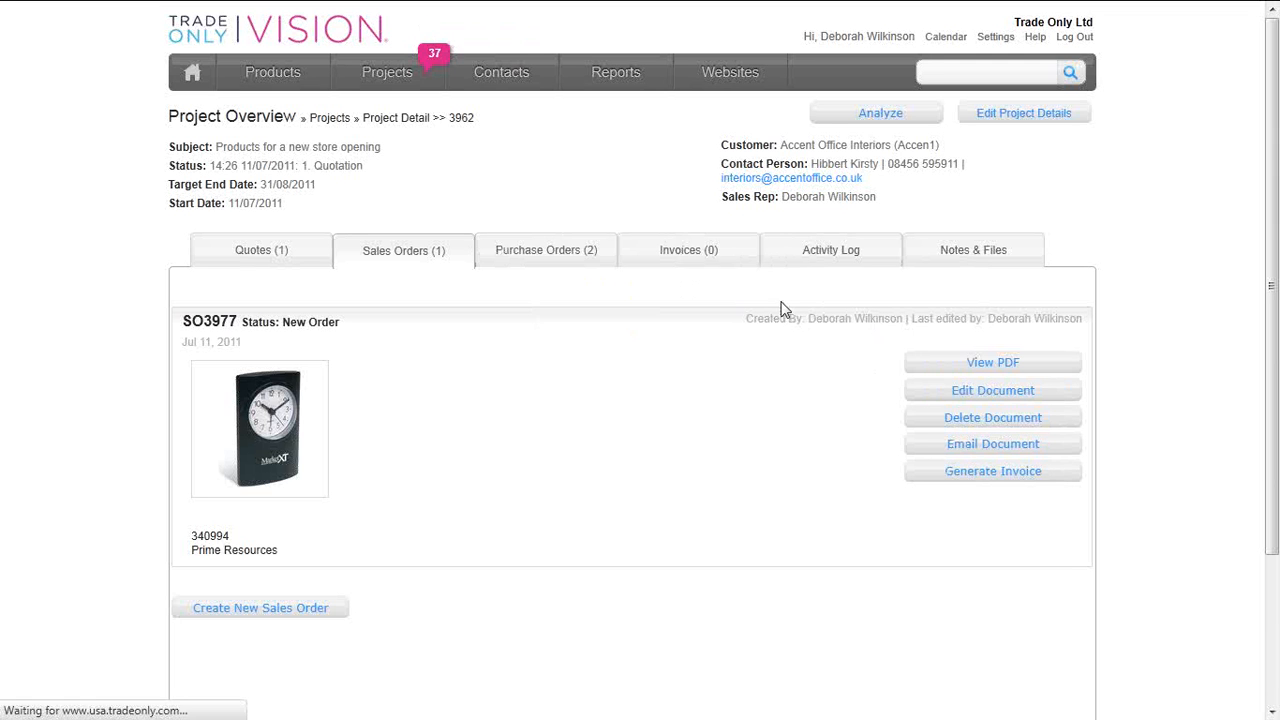
left_click(692, 262)
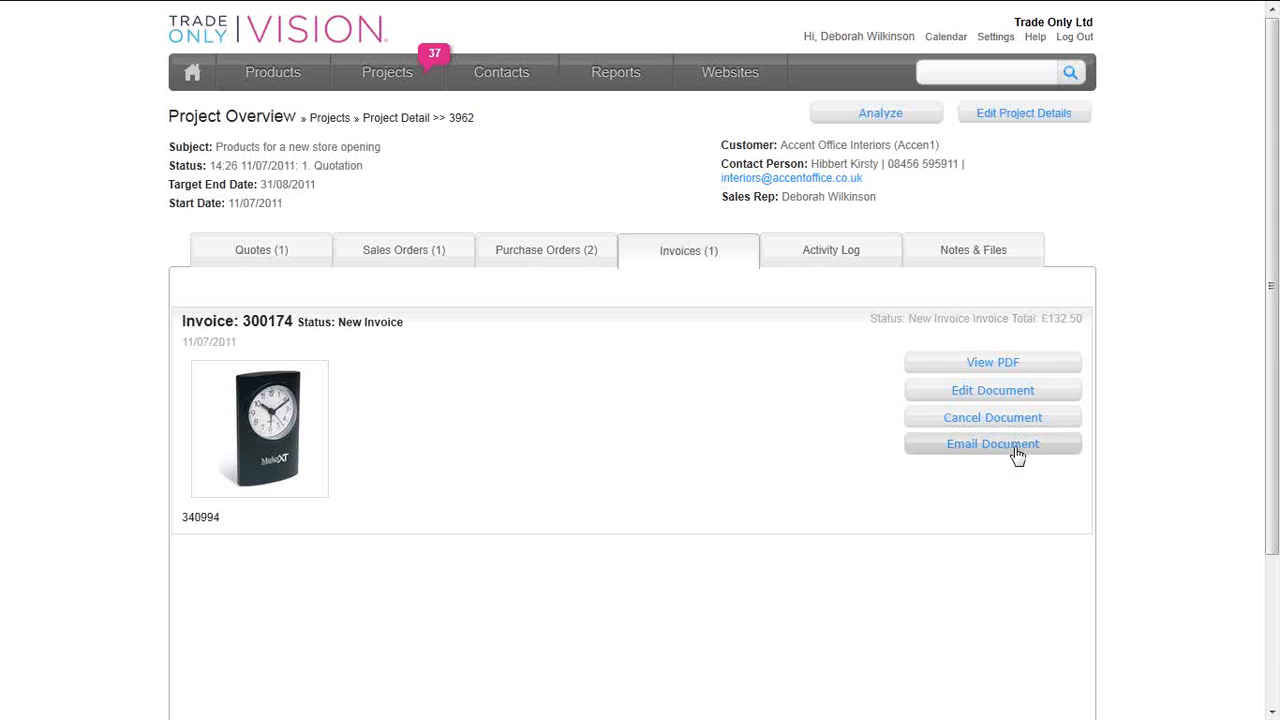
- Review the project's activity log, notes and files, and its profit analysis
left_click(832, 256)
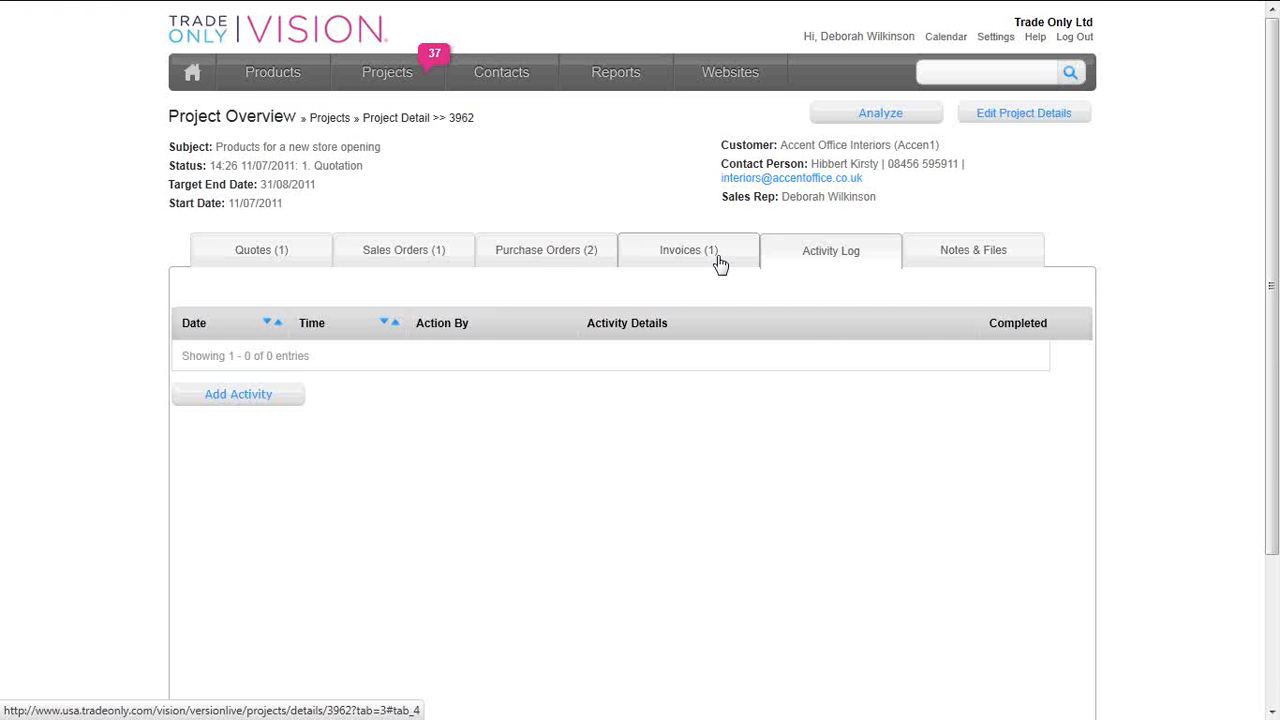
left_click(996, 255)
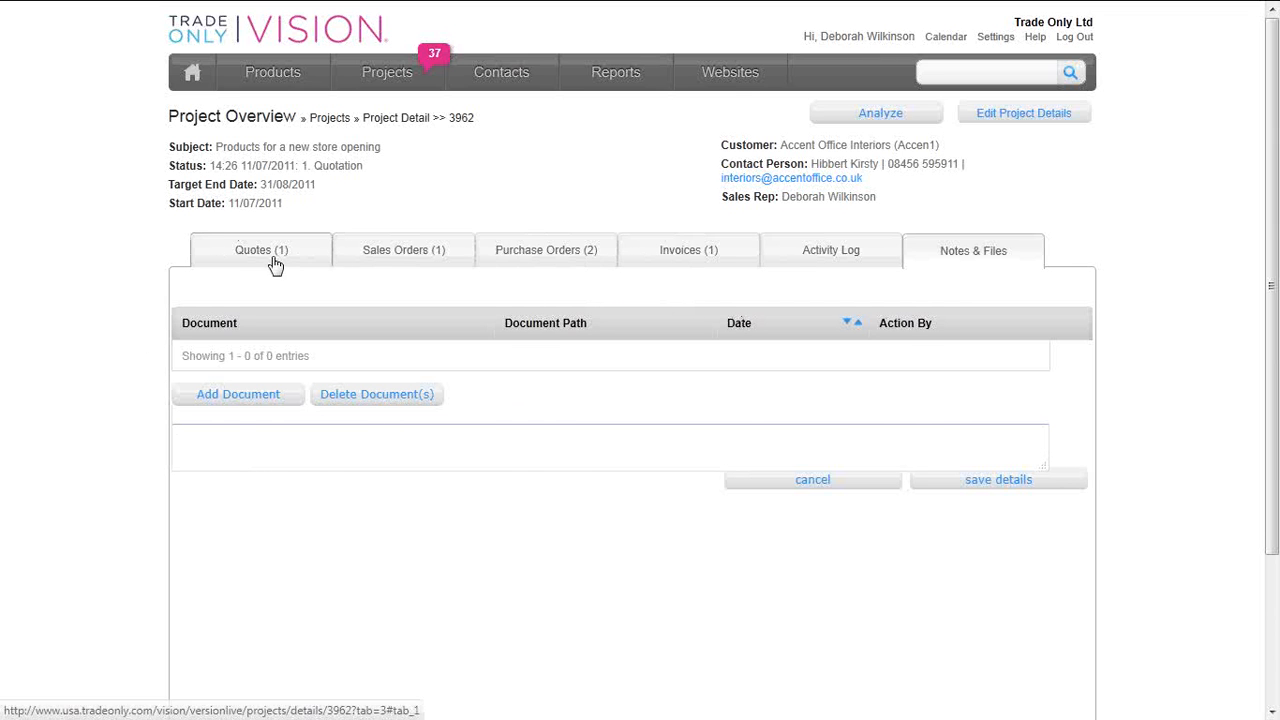
left_click(866, 118)
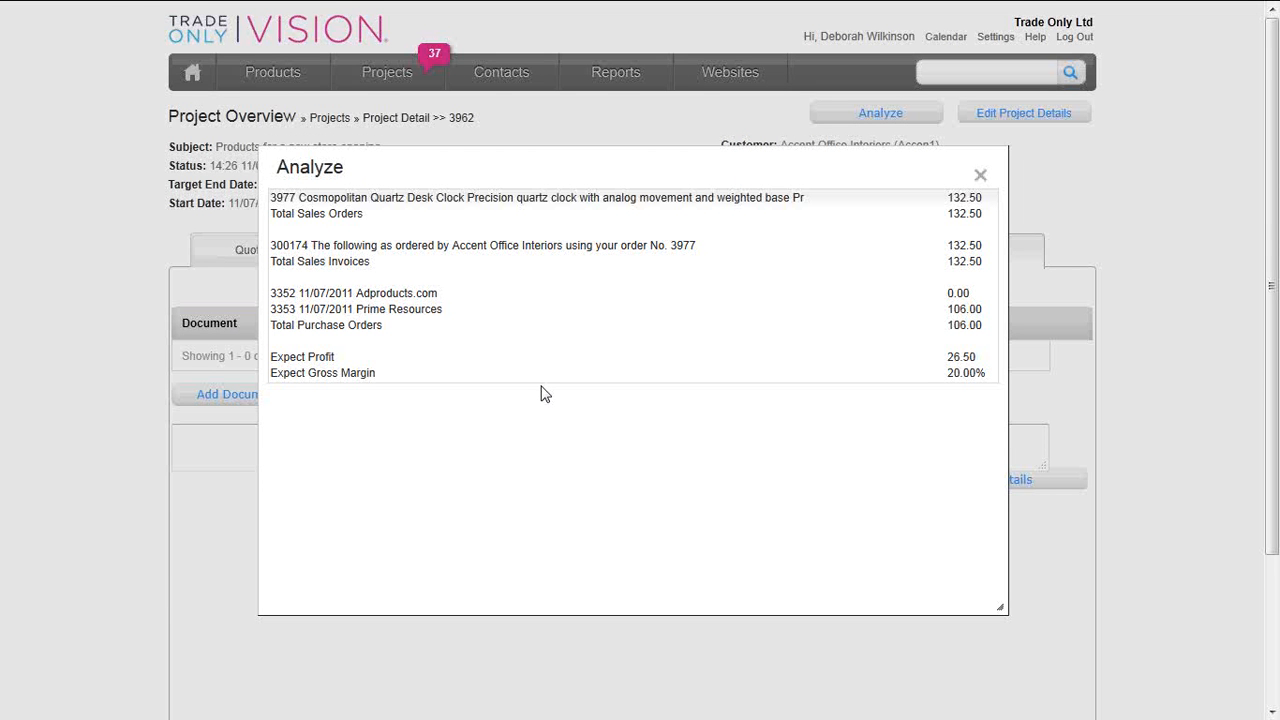
left_click(981, 176)
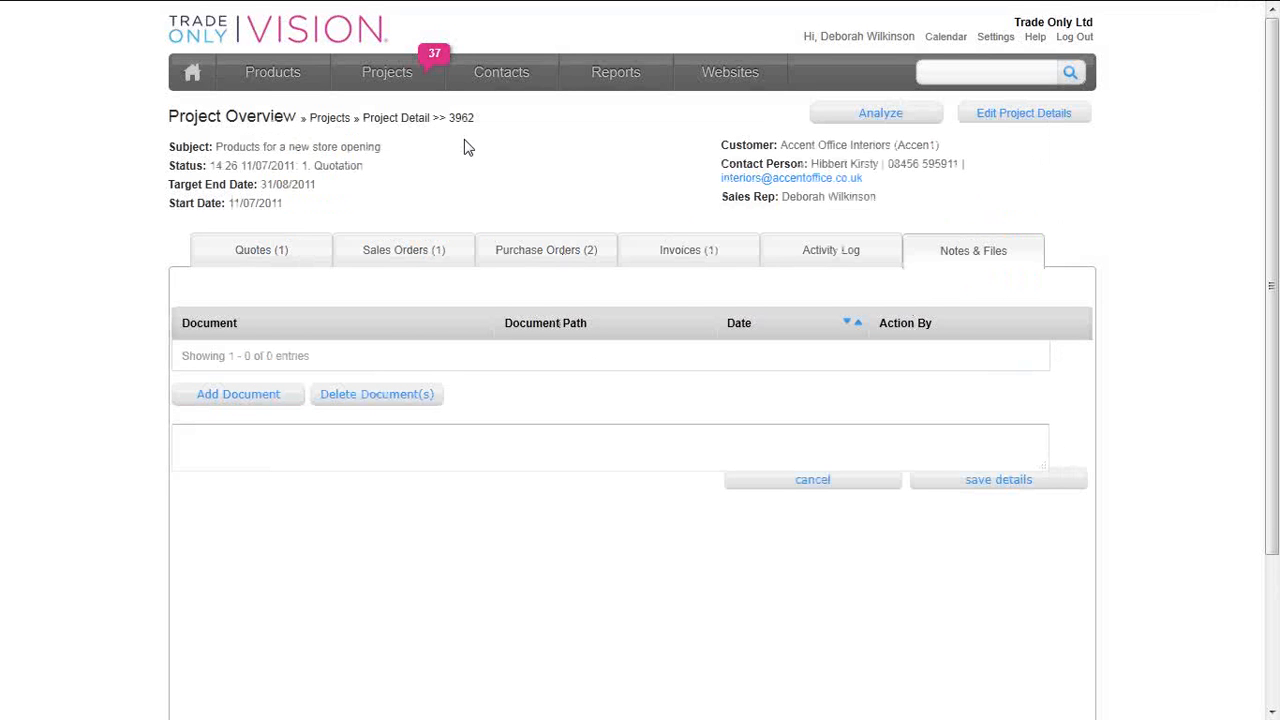
- Open the list of all projects and examine its status, sales rep and search filter options
mouse_move(386, 72)
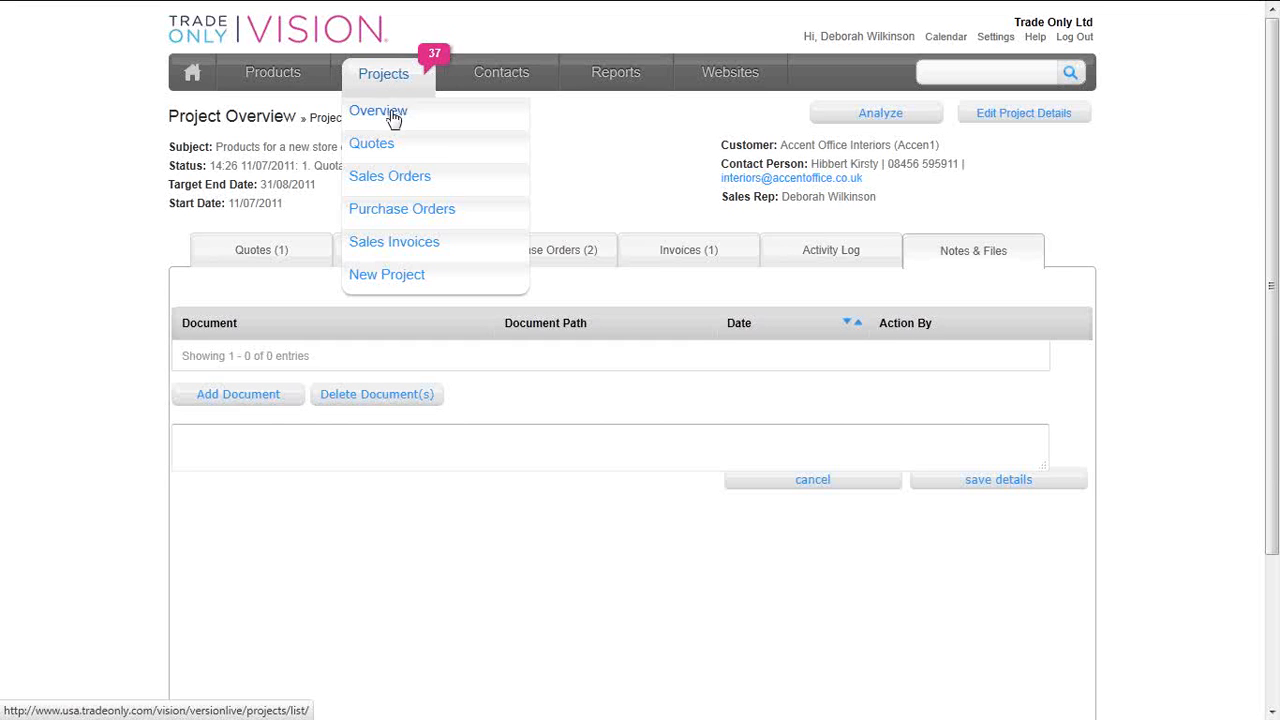
left_click(393, 115)
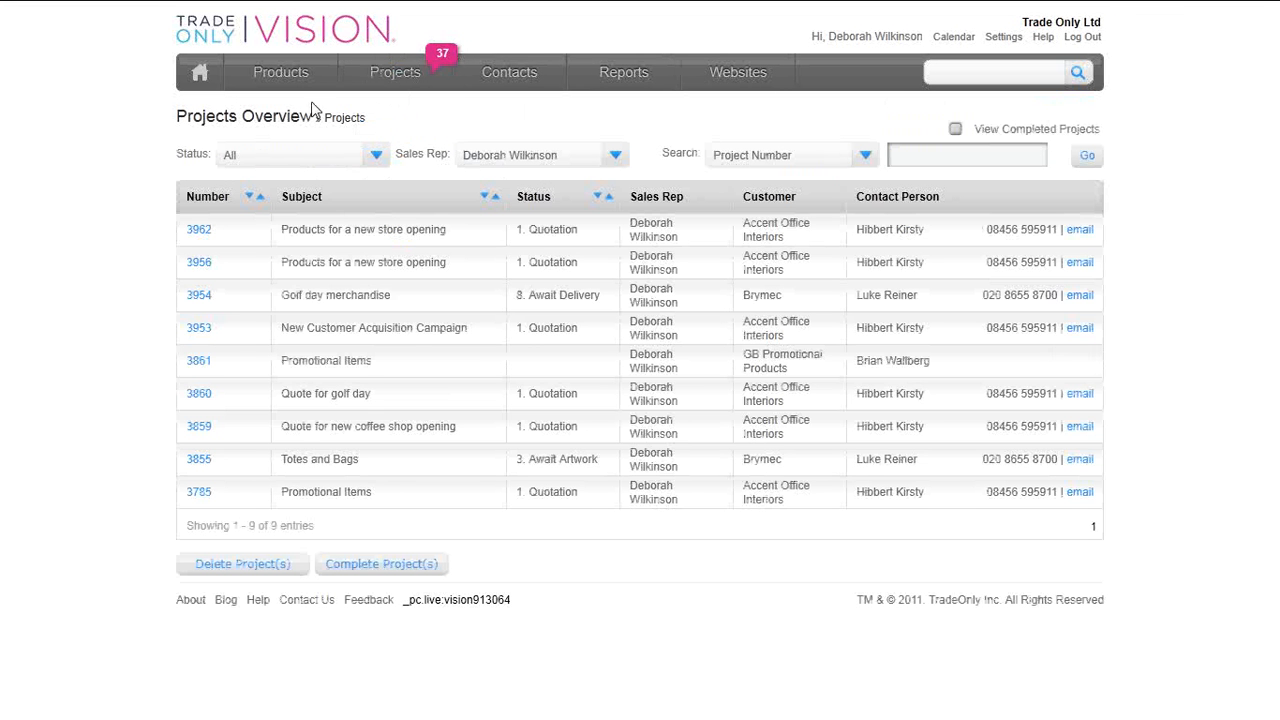
left_click(296, 160)
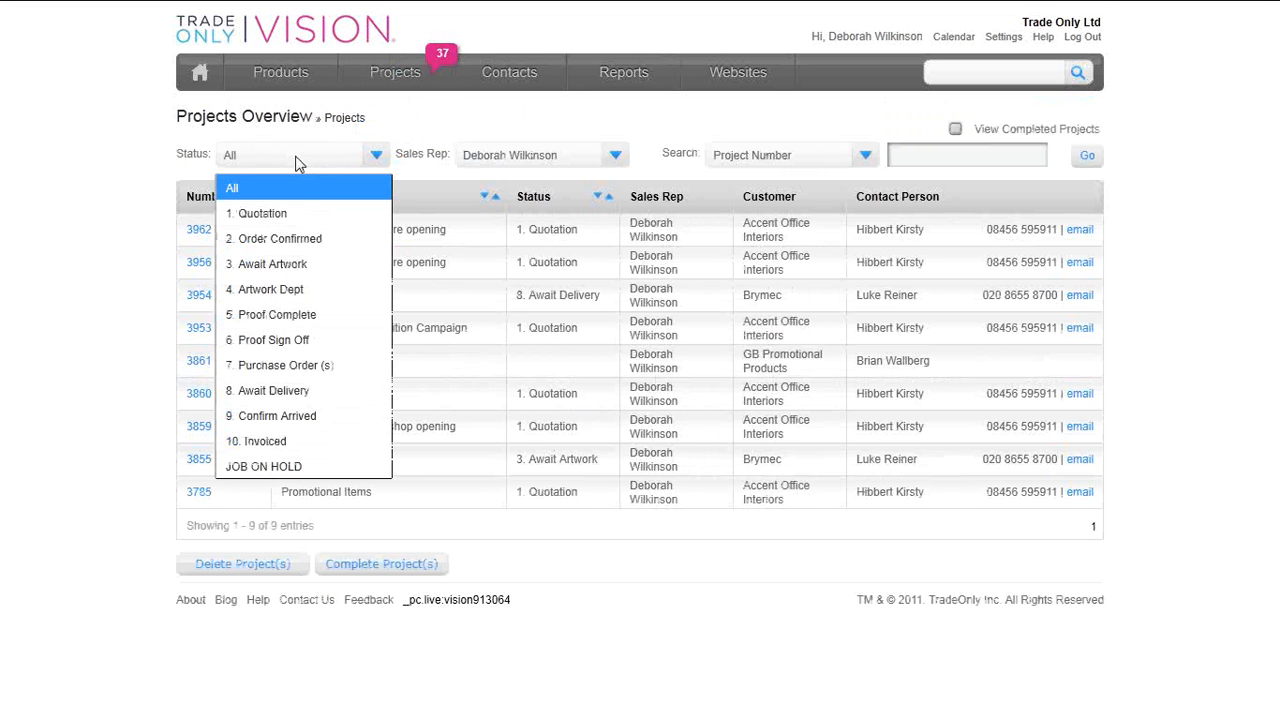
left_click(548, 158)
left_click(773, 164)
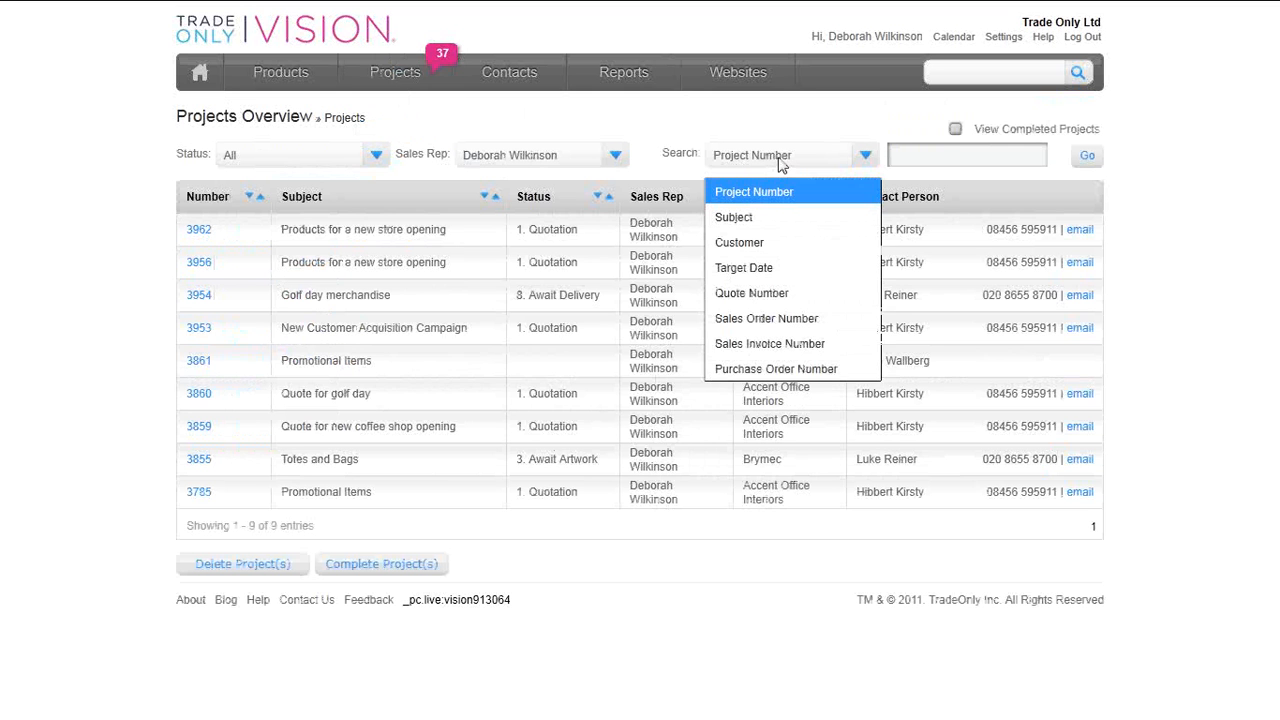
left_click(922, 163)
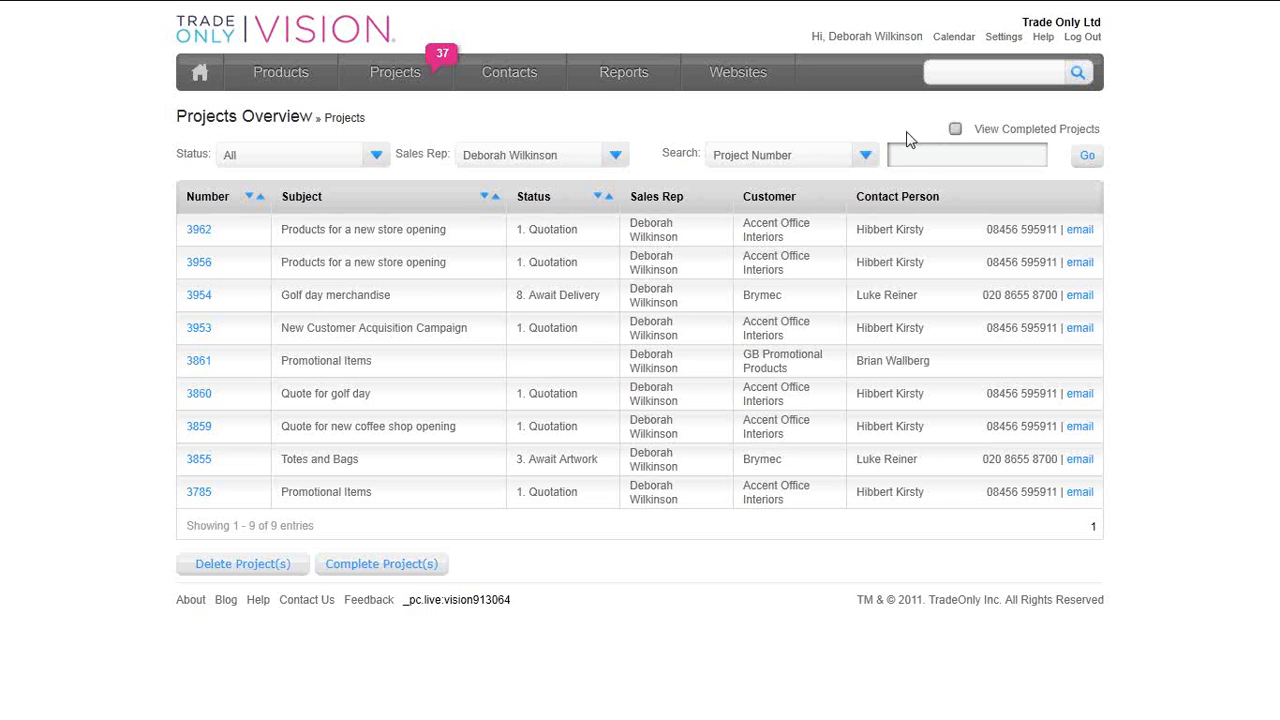
mouse_move(442, 60)
left_click(745, 80)
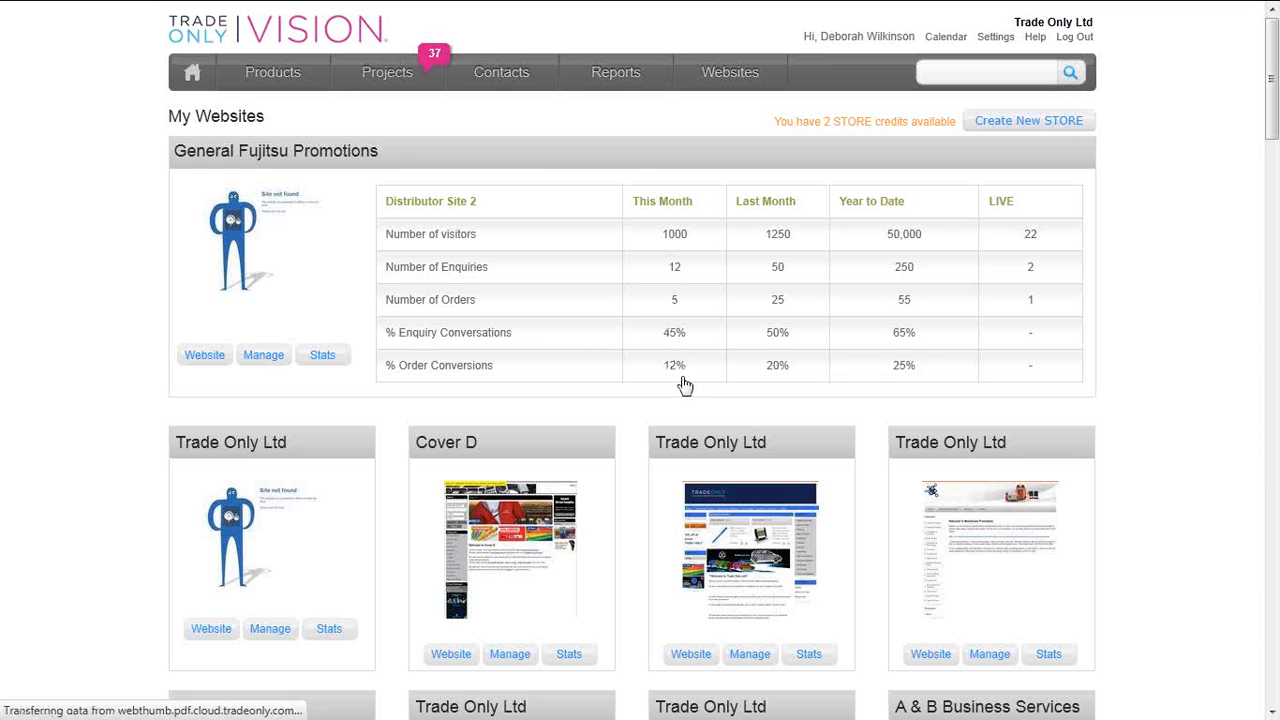
- Open the Accent Office Interiors customer record and review its company, employee and payment details
mouse_move(502, 82)
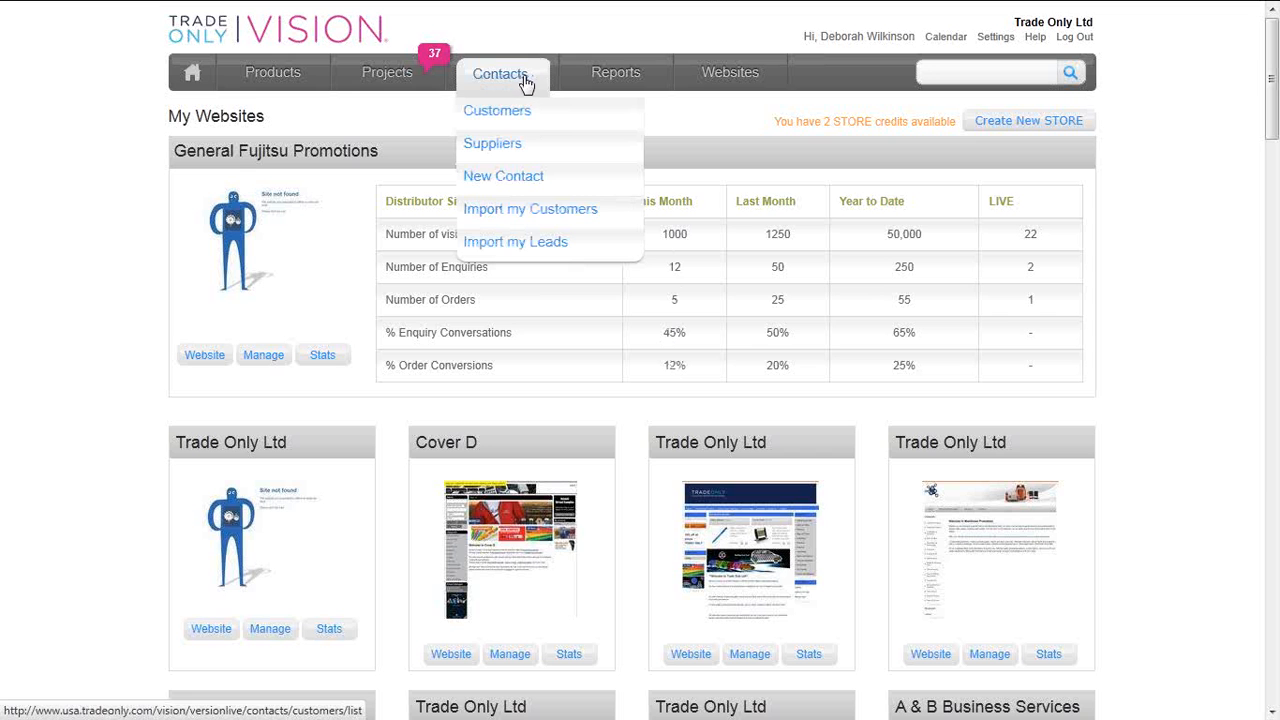
left_click(500, 120)
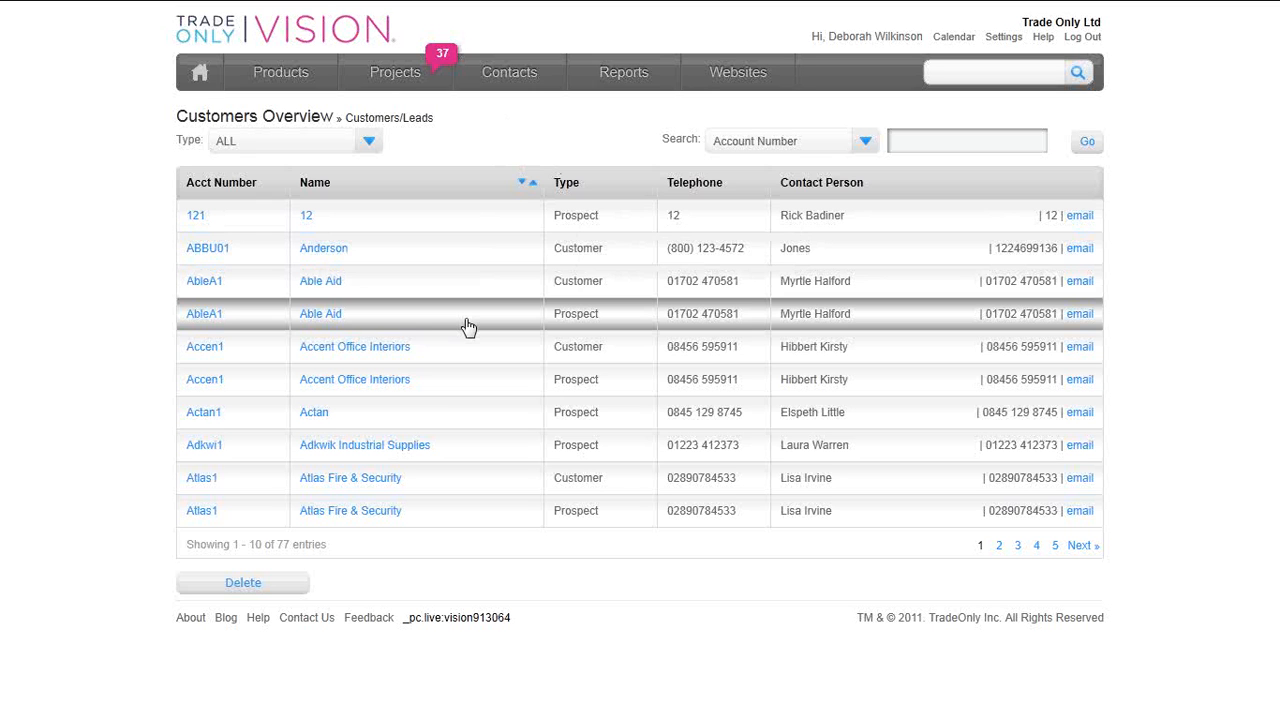
left_click(205, 354)
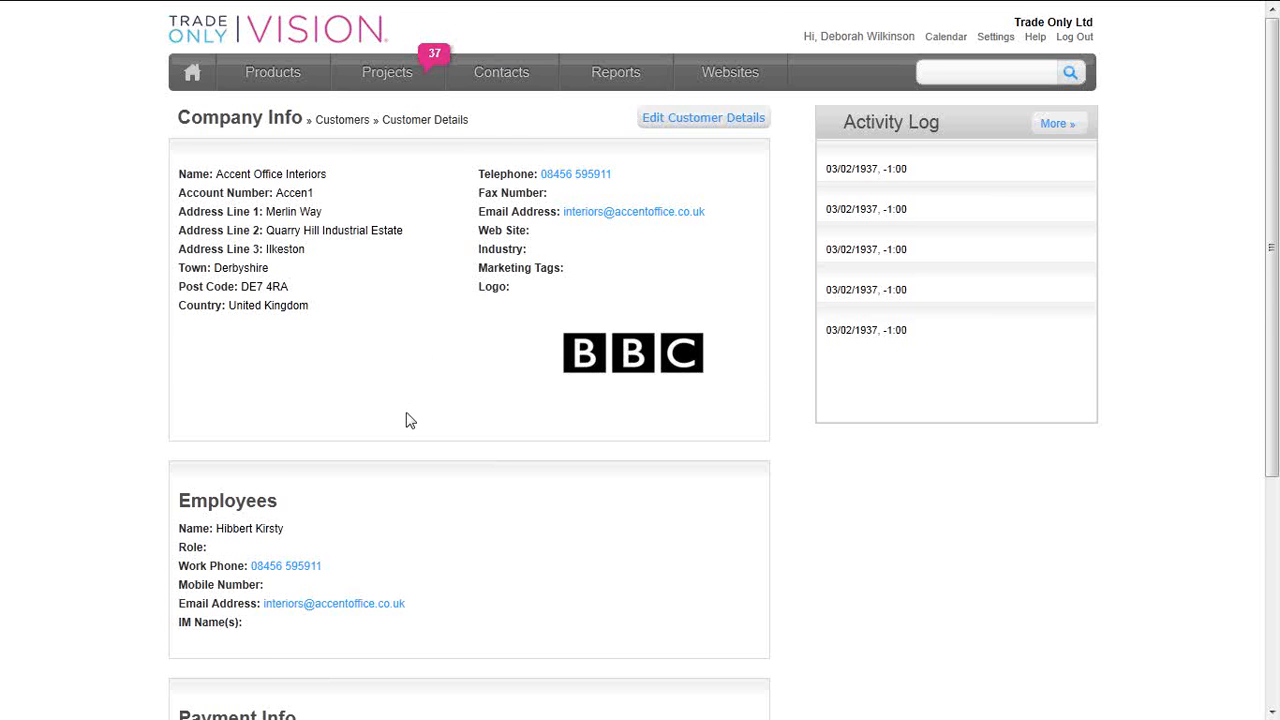
scroll(405, 421, "down", 1)
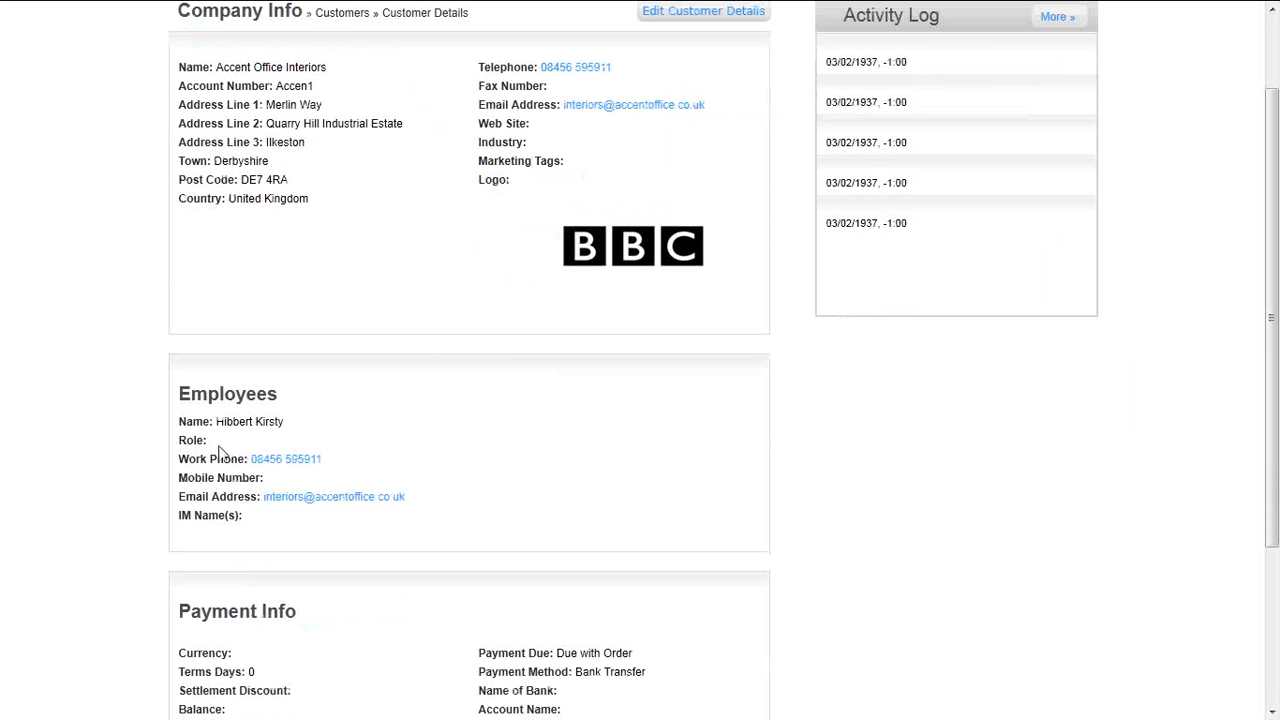
scroll(330, 518, "down", 2)
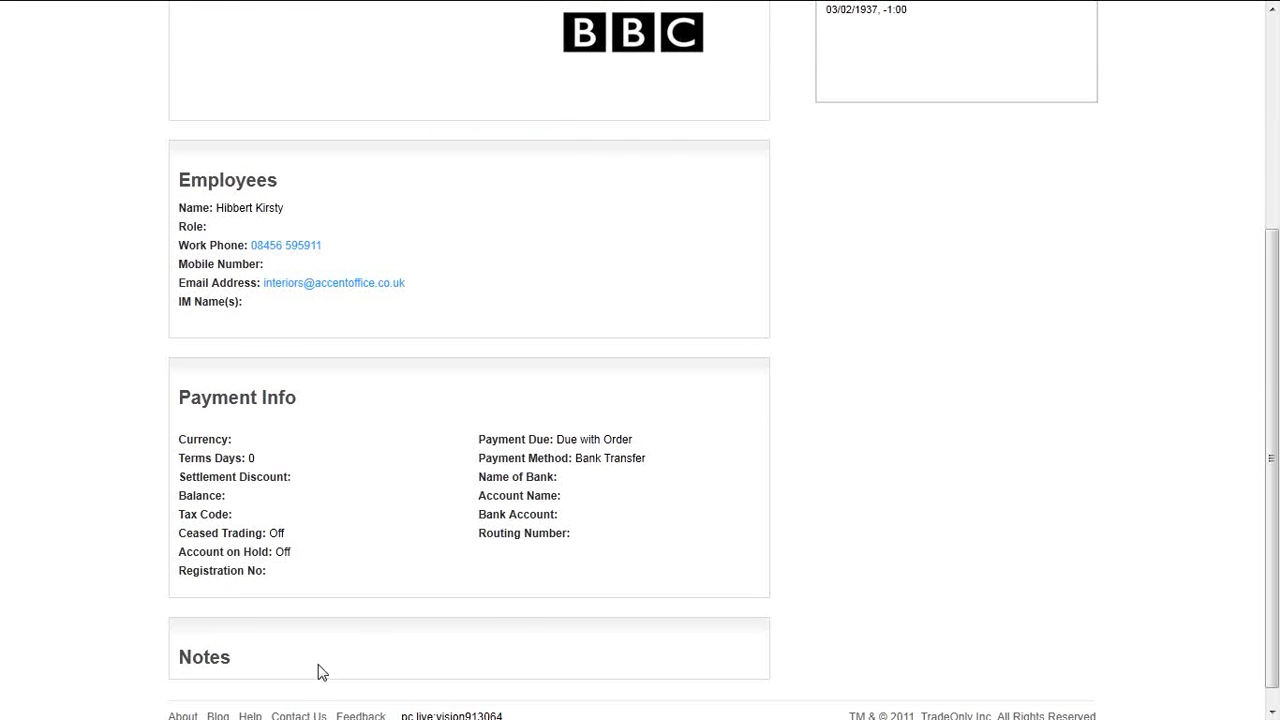
scroll(318, 674, "up", 1)
scroll(322, 672, "up", 2)
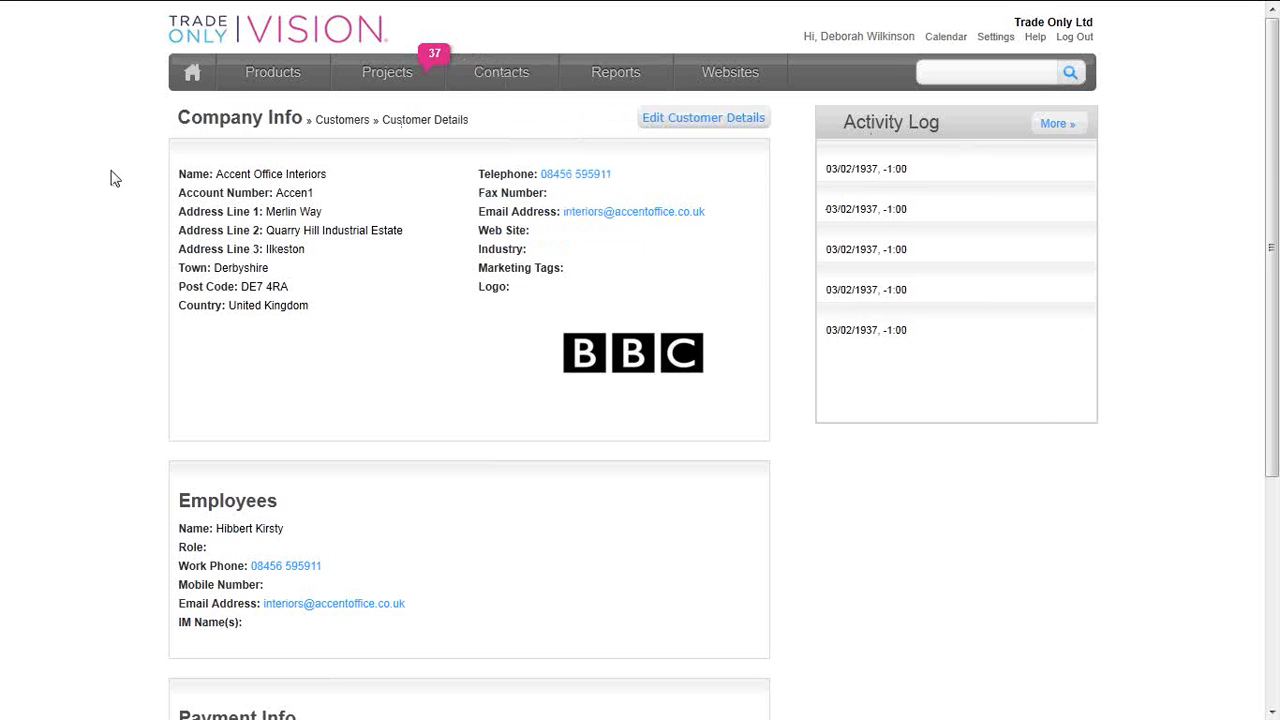
mouse_move(523, 70)
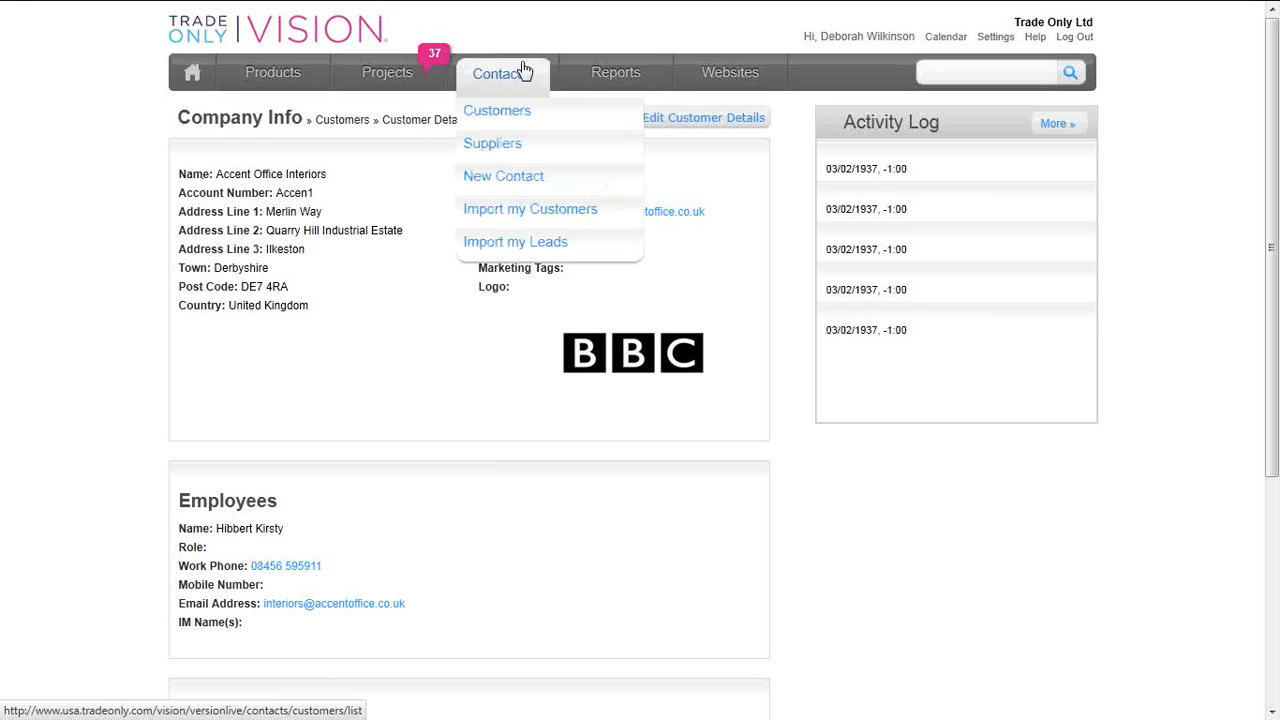
- Build a My Sales Orders report in the Sales Orders area for This Year and preview it
left_click(624, 78)
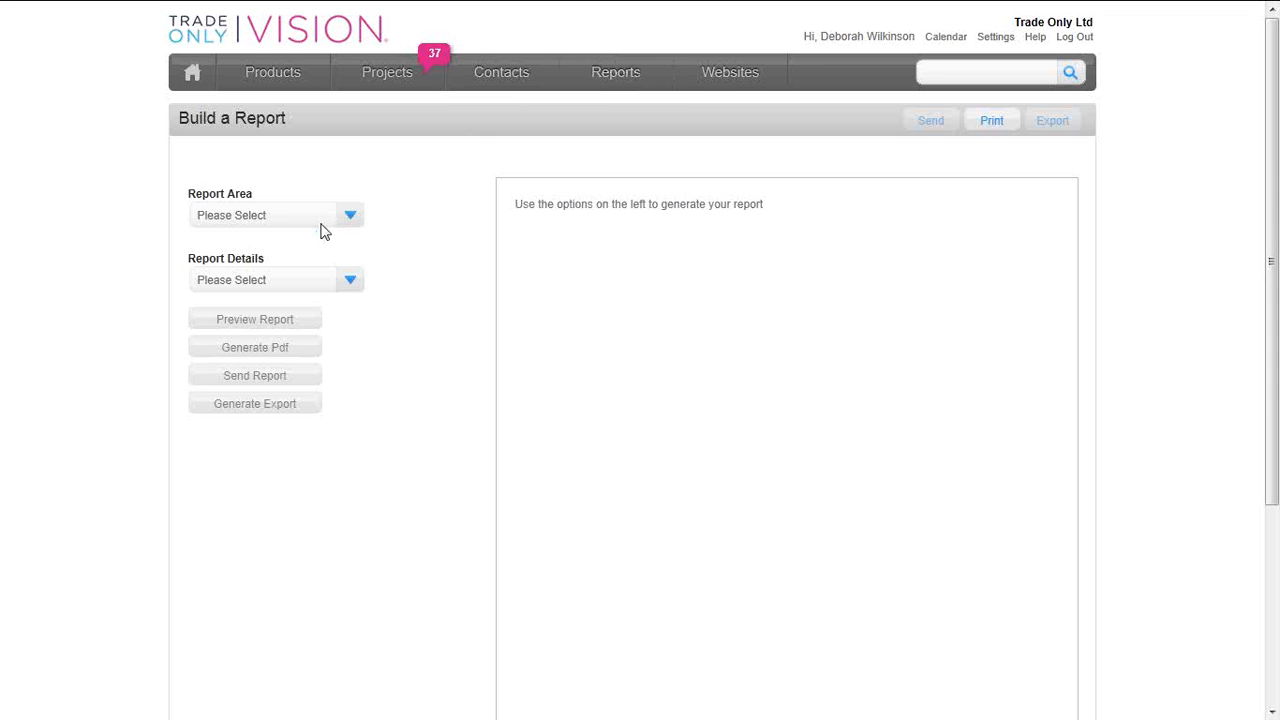
left_click(287, 219)
left_click(267, 369)
left_click(282, 285)
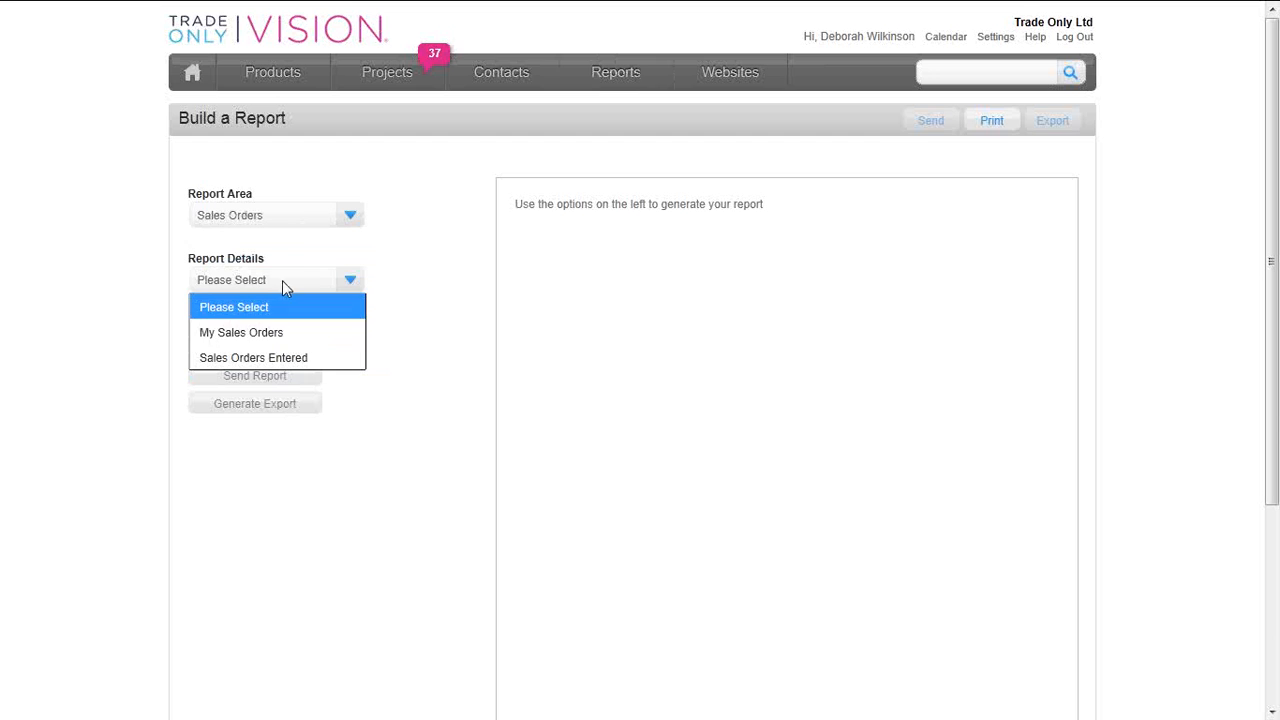
left_click(271, 348)
left_click(359, 347)
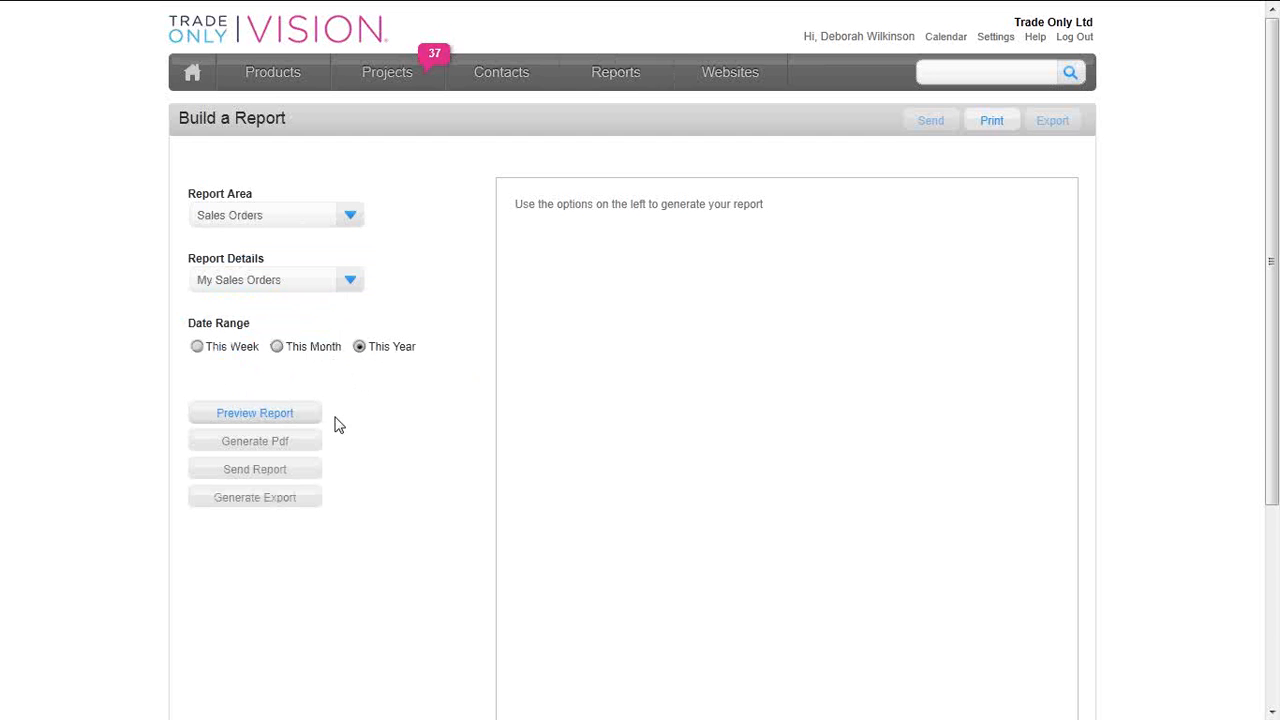
left_click(283, 418)
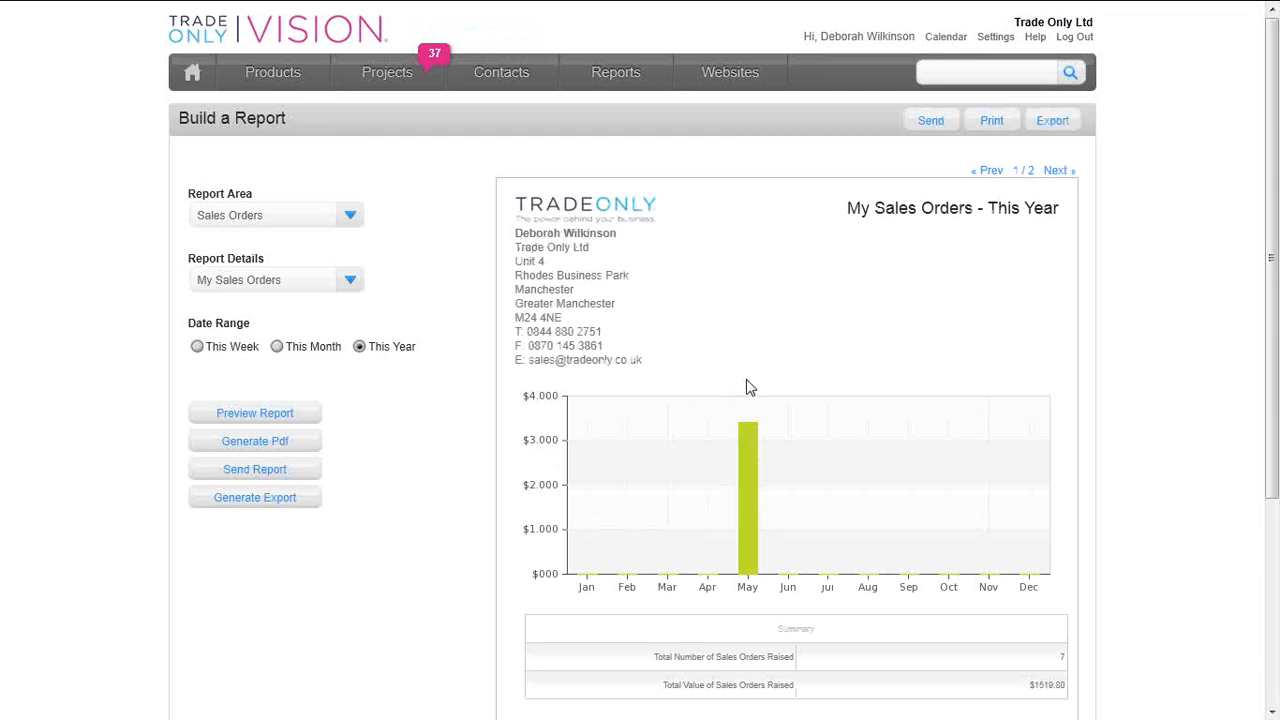
- Examine the sales order report's chart, summary and the order list on its second page
scroll(750, 388, "down", 1)
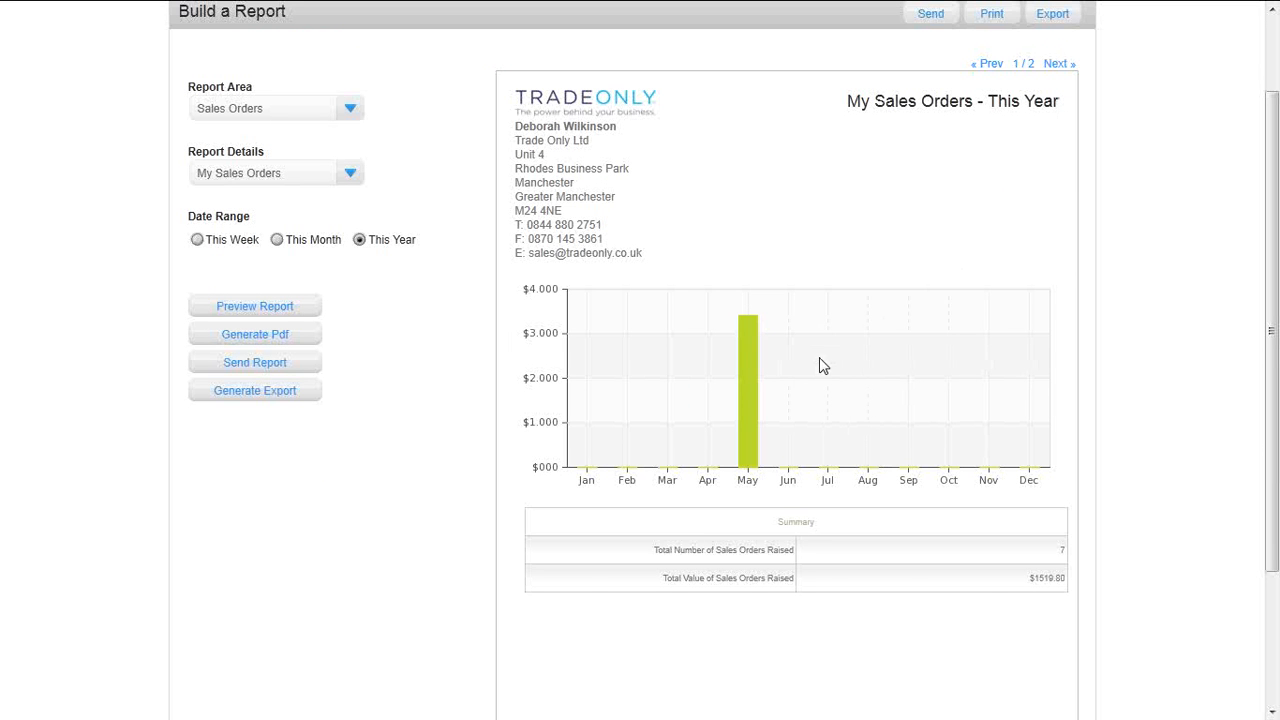
scroll(819, 357, "up", 1)
left_click(1057, 172)
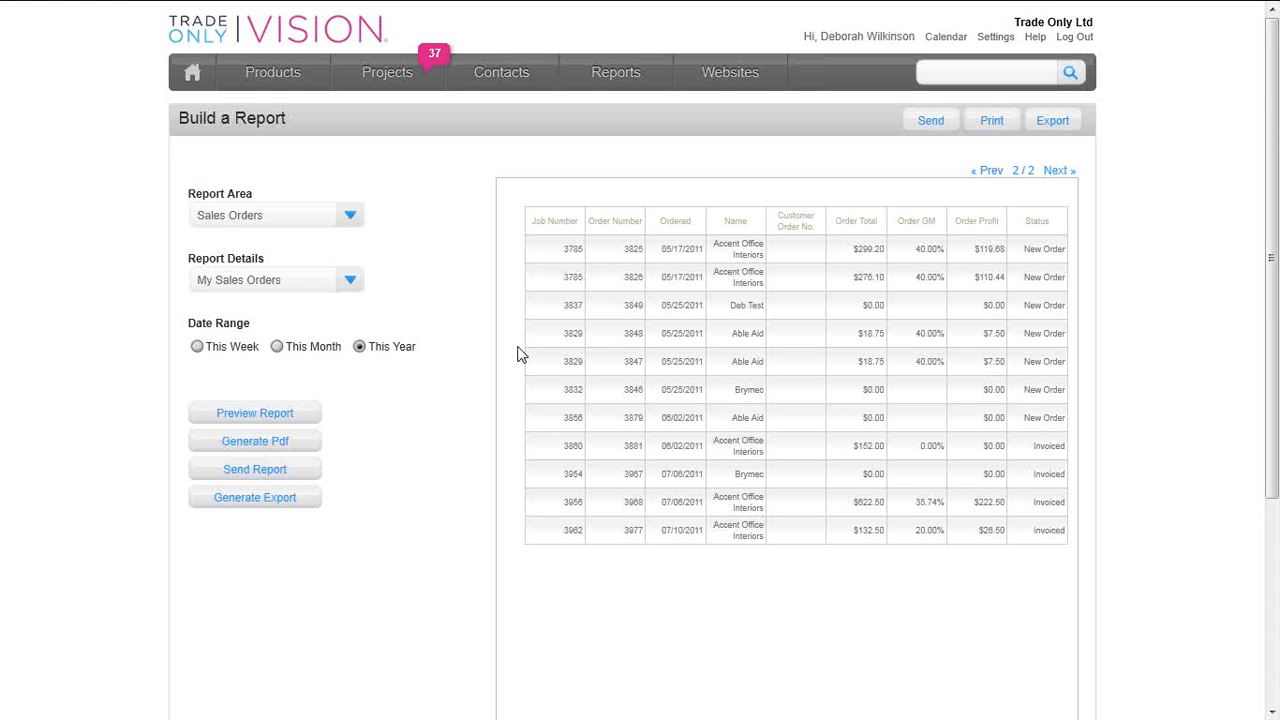
- Start a new STORE website for a customer or prospect, selecting the Accent Office Interiors customer record
left_click(733, 76)
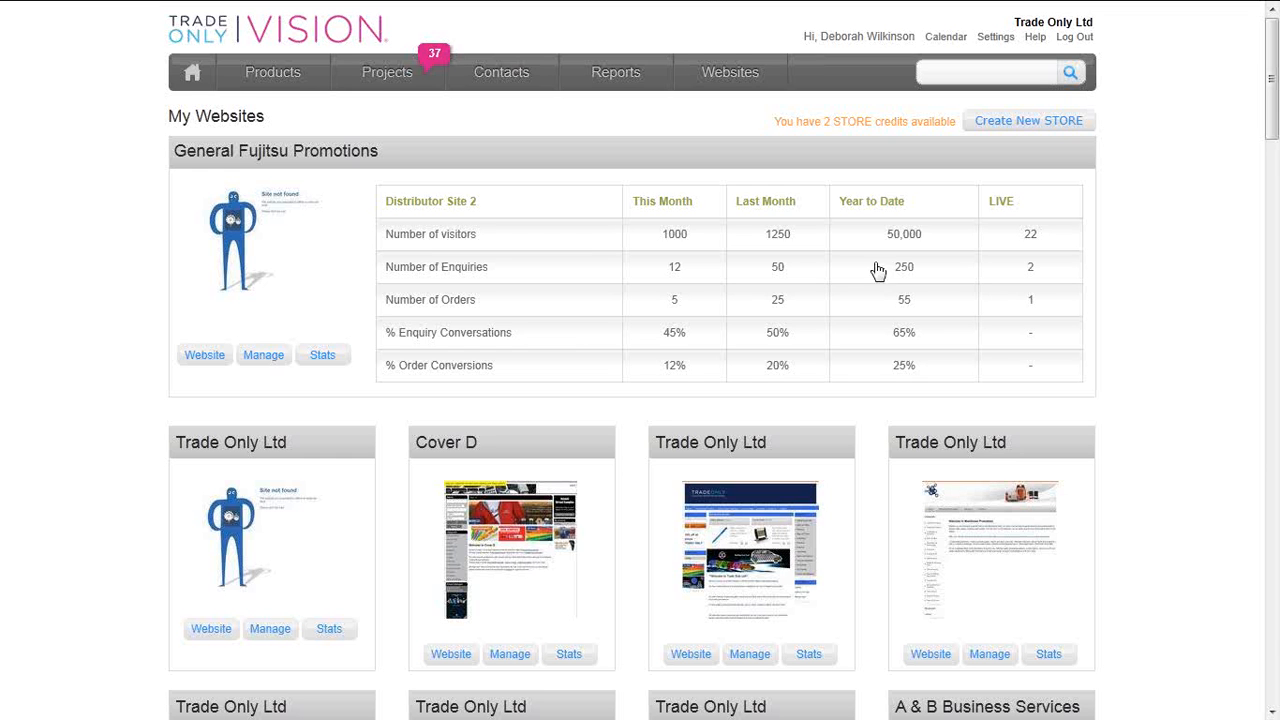
left_click_drag(822, 121, 942, 121)
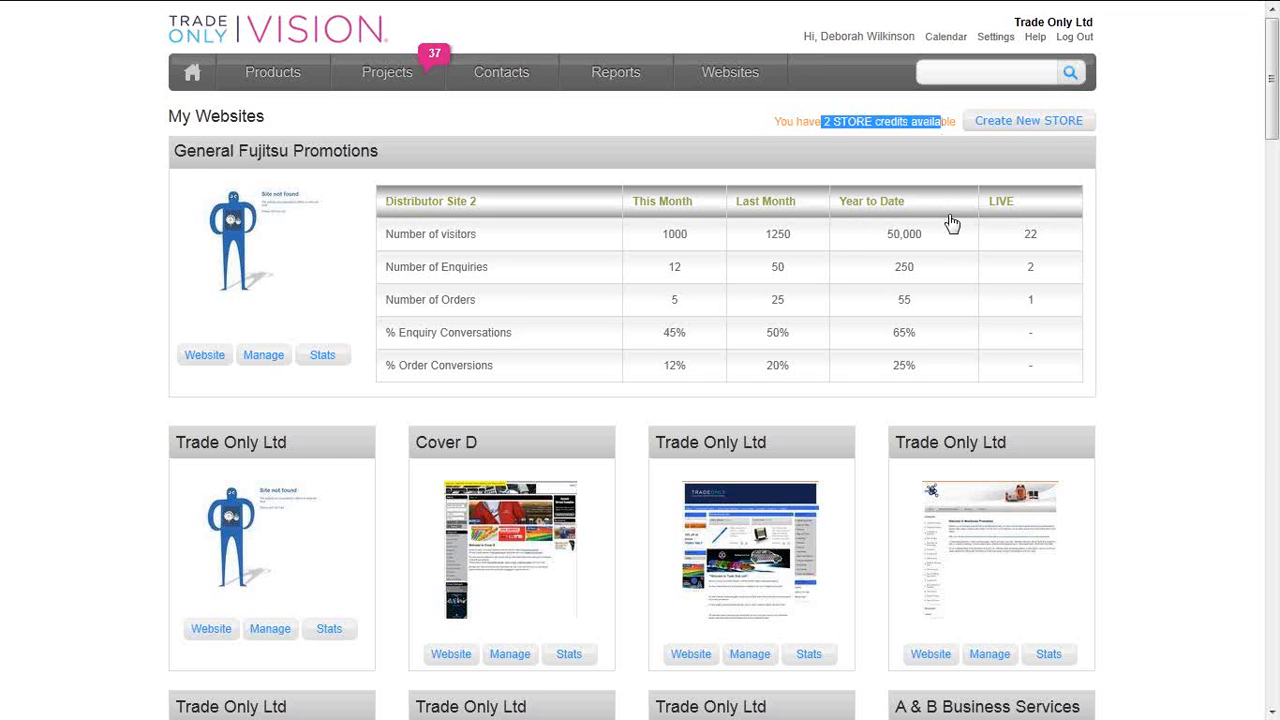
left_click(1040, 128)
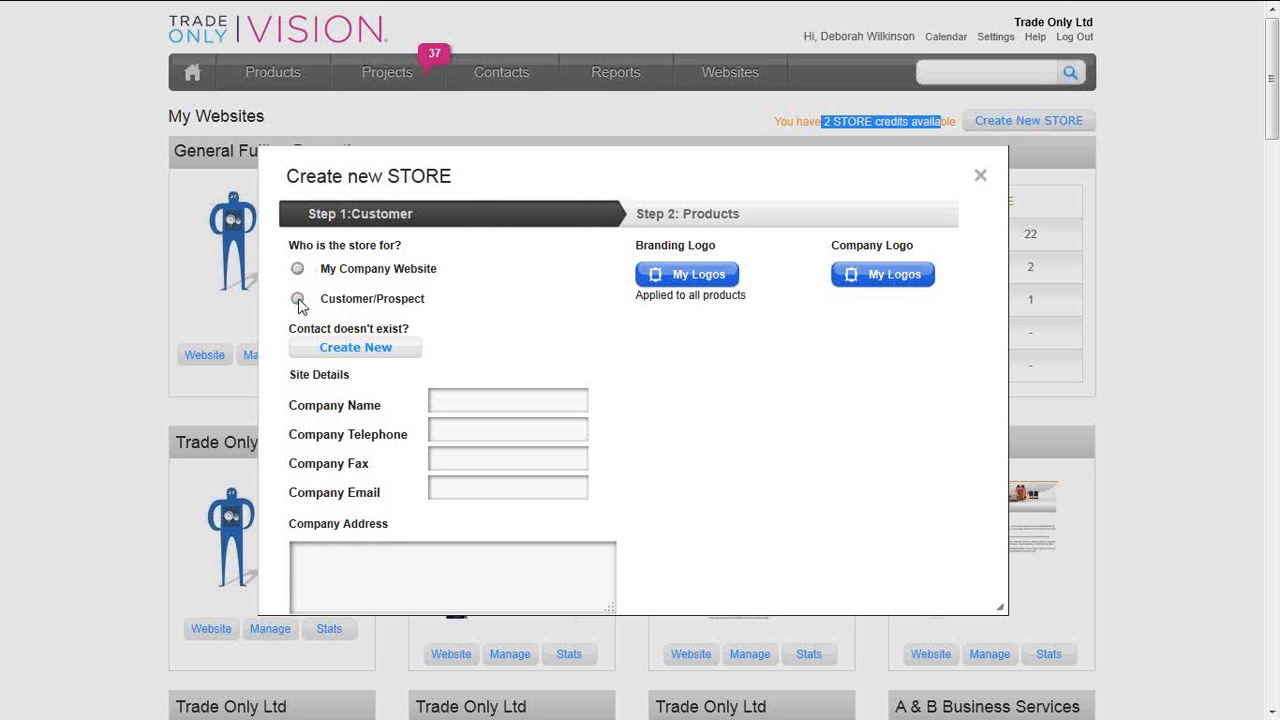
left_click(297, 298)
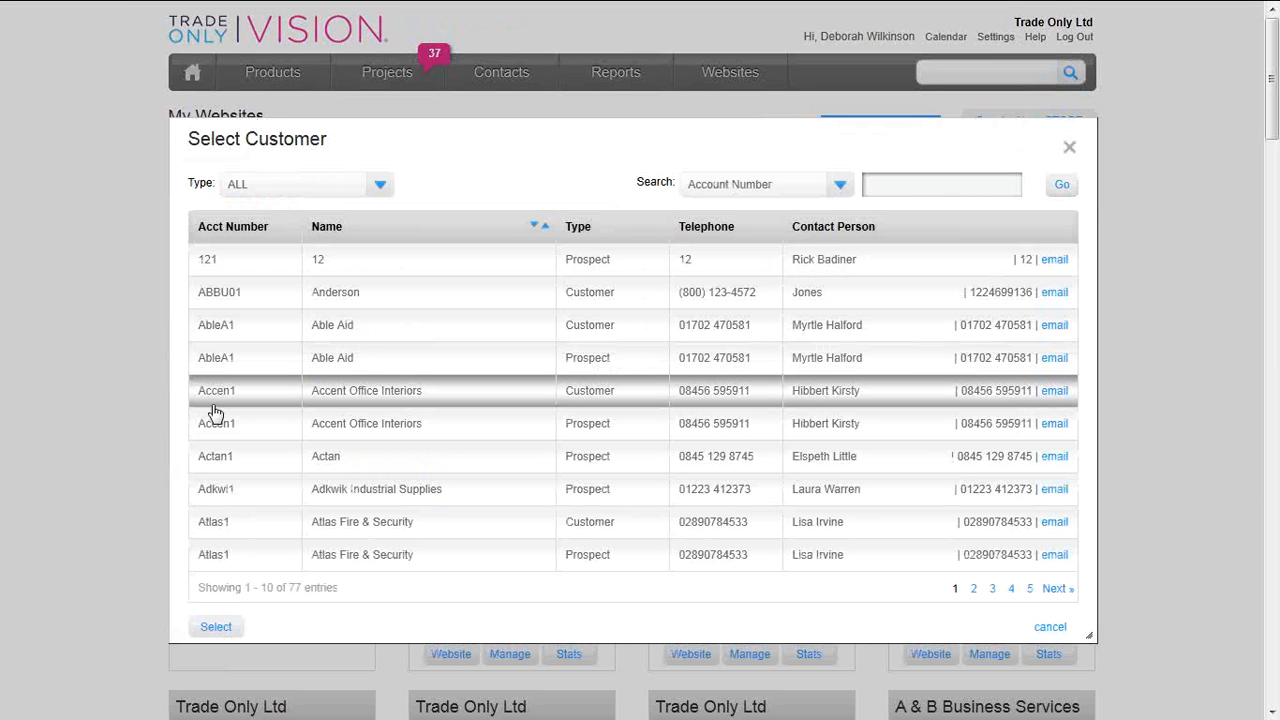
left_click(222, 399)
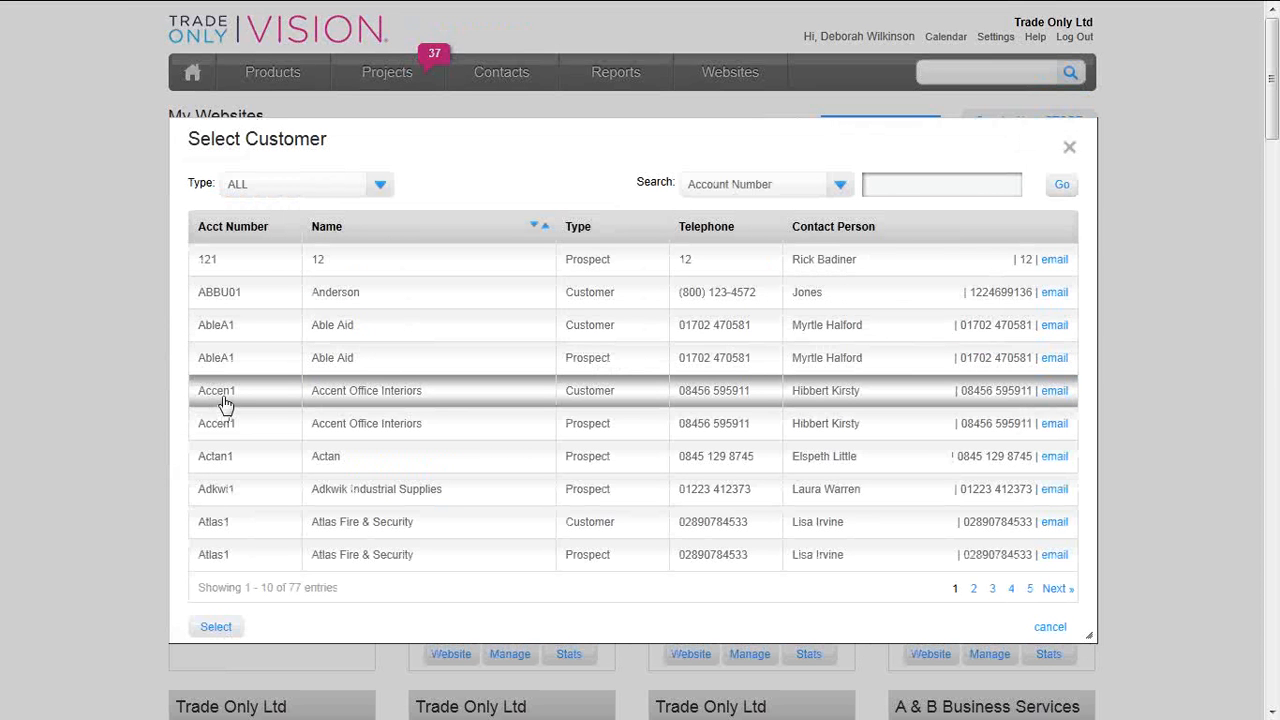
left_click(225, 631)
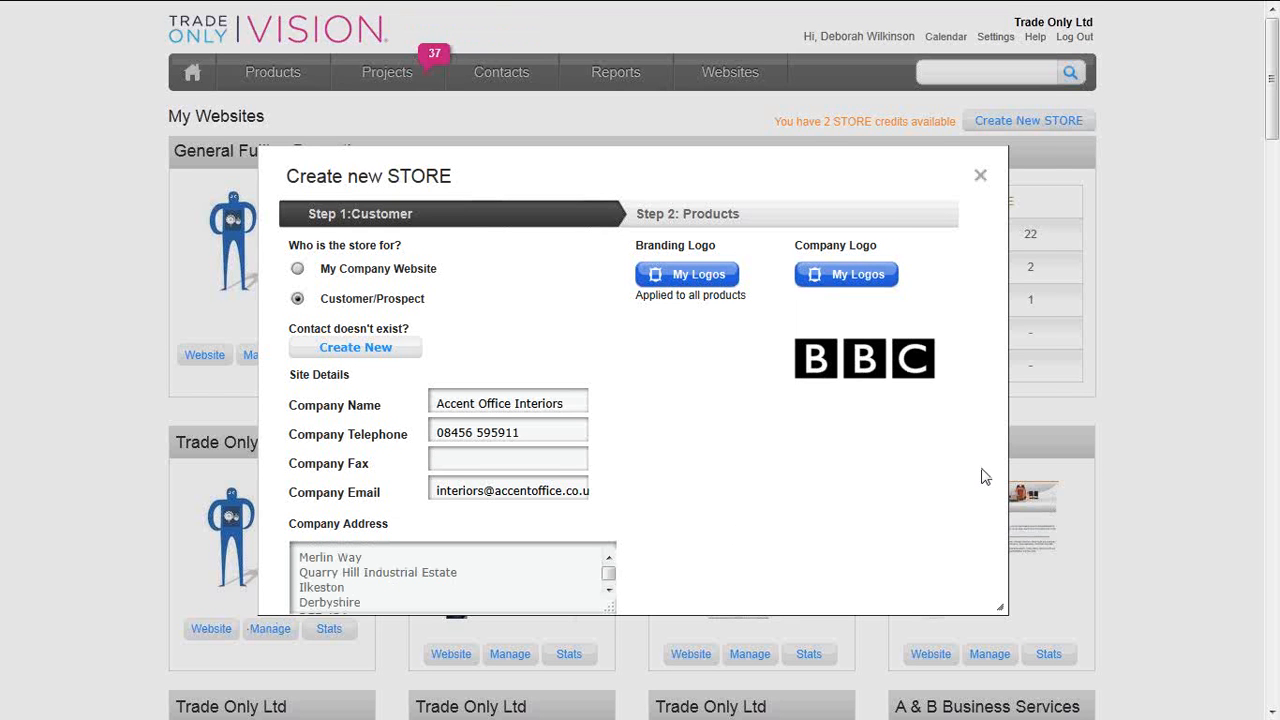
- Apply the Accent logo as the store's branding logo and continue to the store's product setup
left_click(846, 274)
left_click(713, 284)
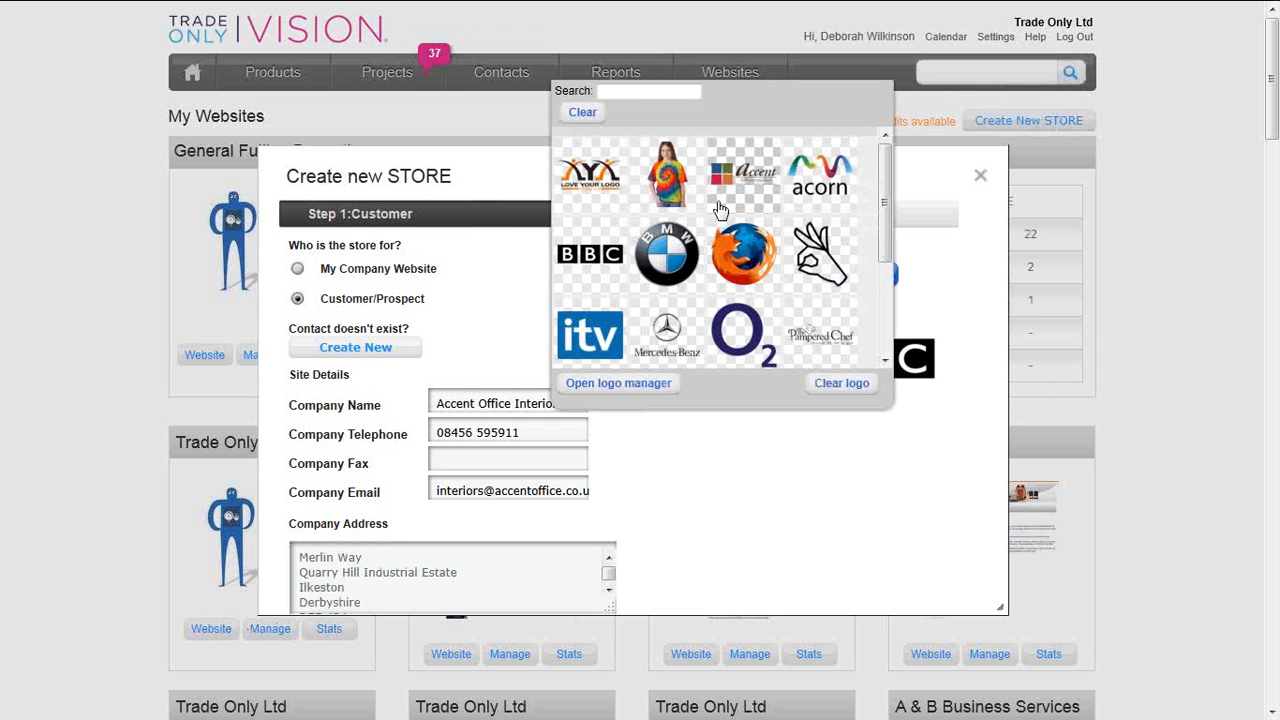
left_click(745, 183)
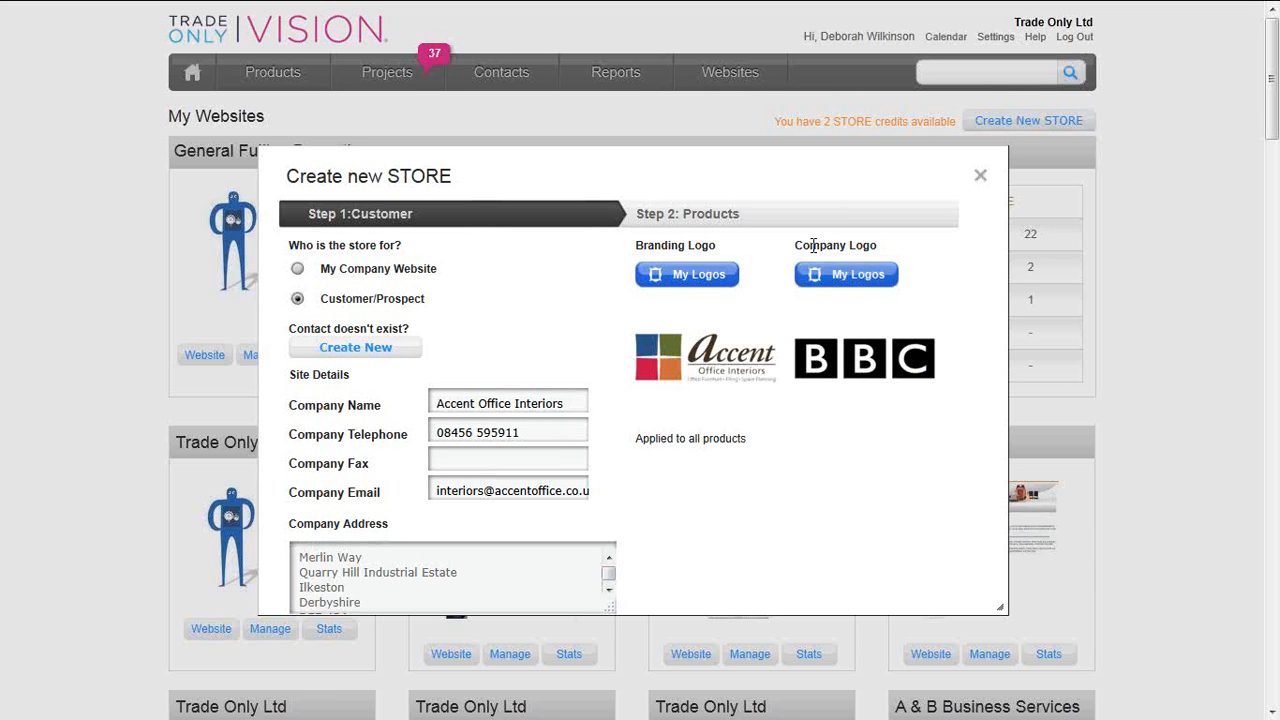
left_click(743, 222)
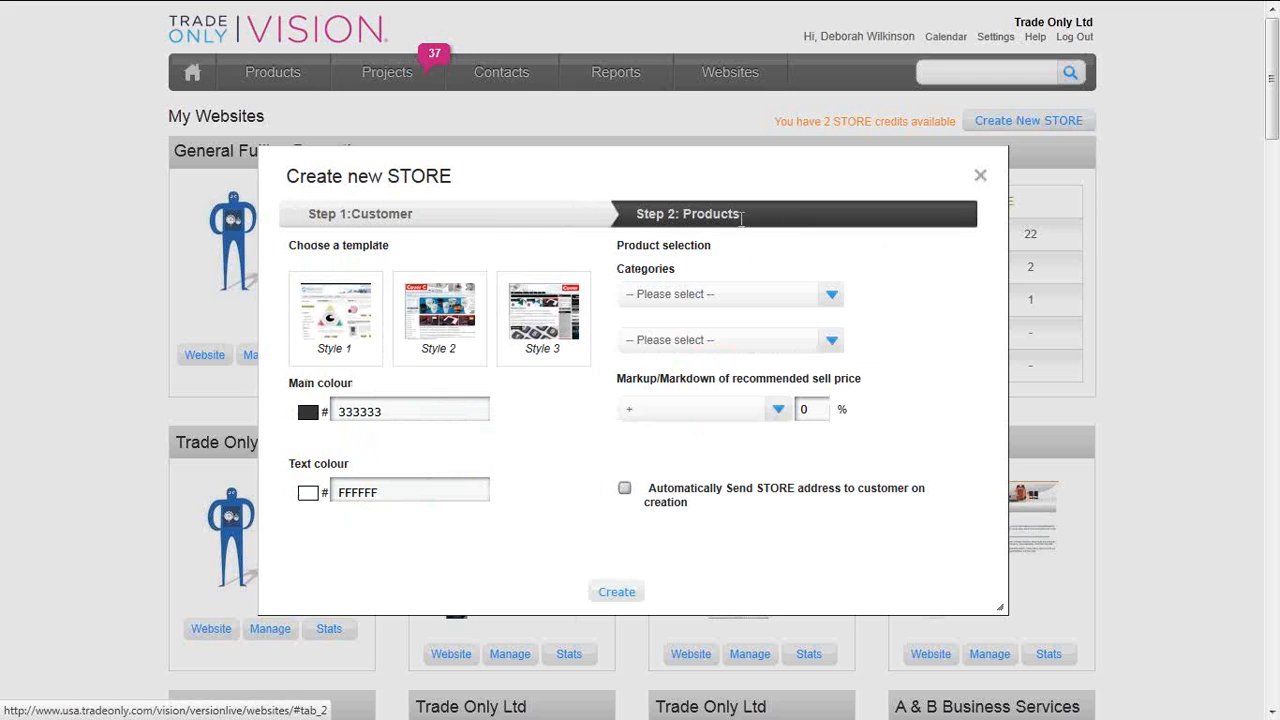
- Choose the Style 1 template for the store and include the Clothing & Textiles and Pens & Writing Instruments categories
left_click(335, 323)
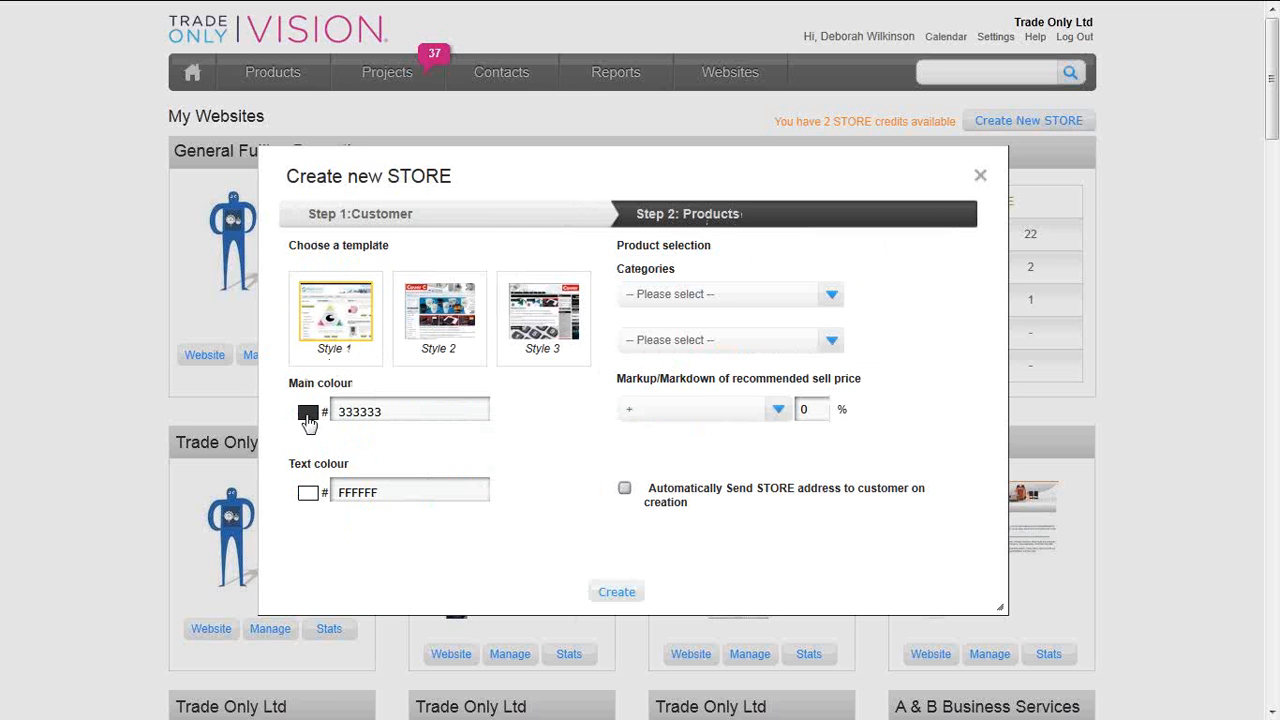
left_click(769, 294)
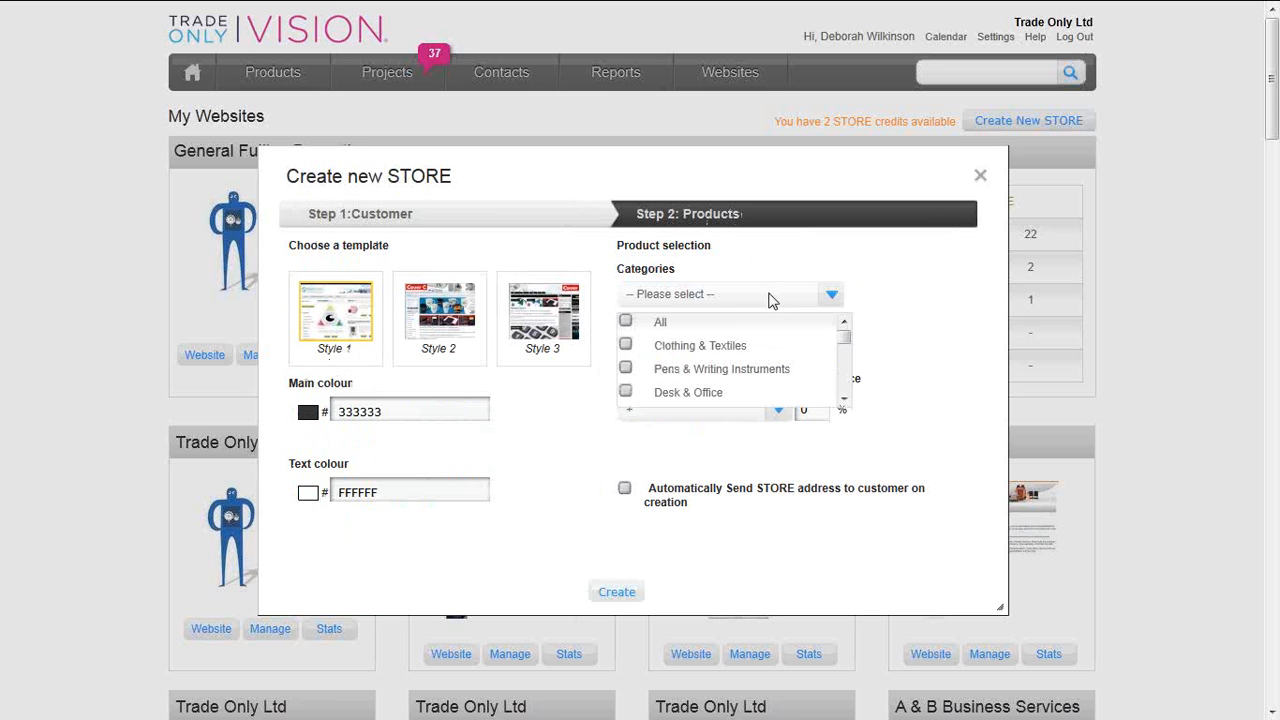
left_click(625, 345)
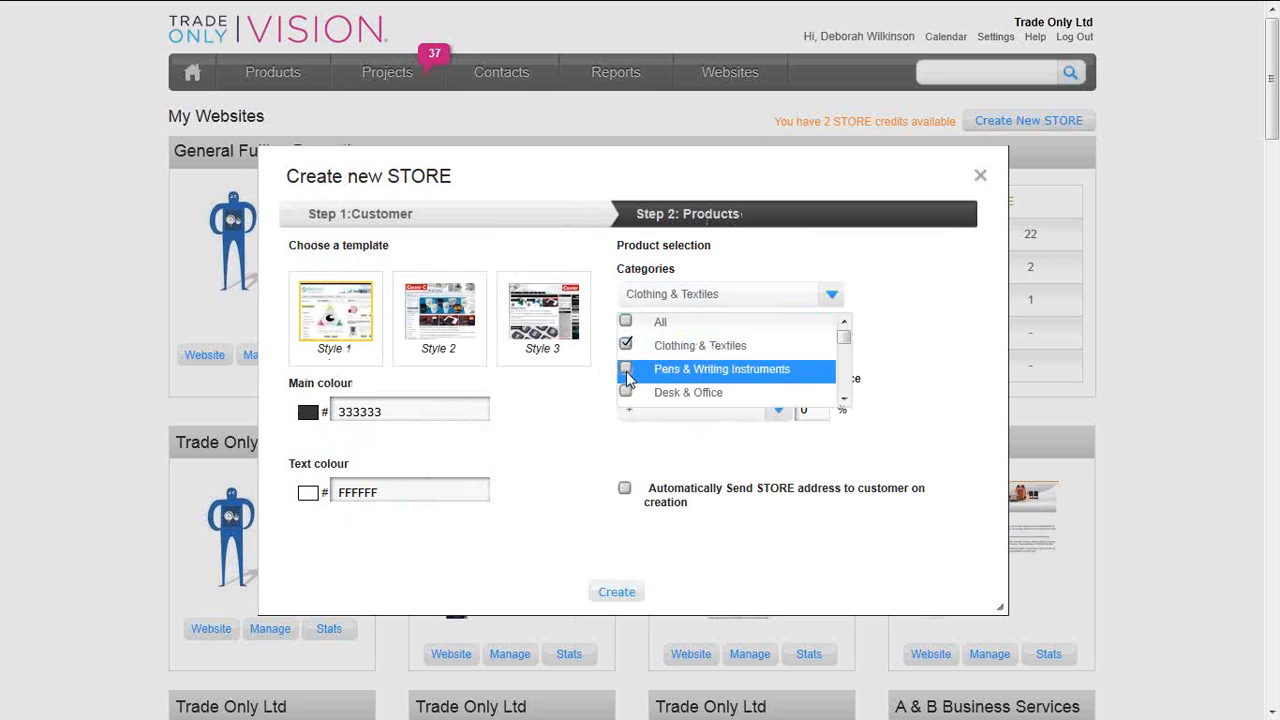
left_click(627, 369)
left_click(866, 360)
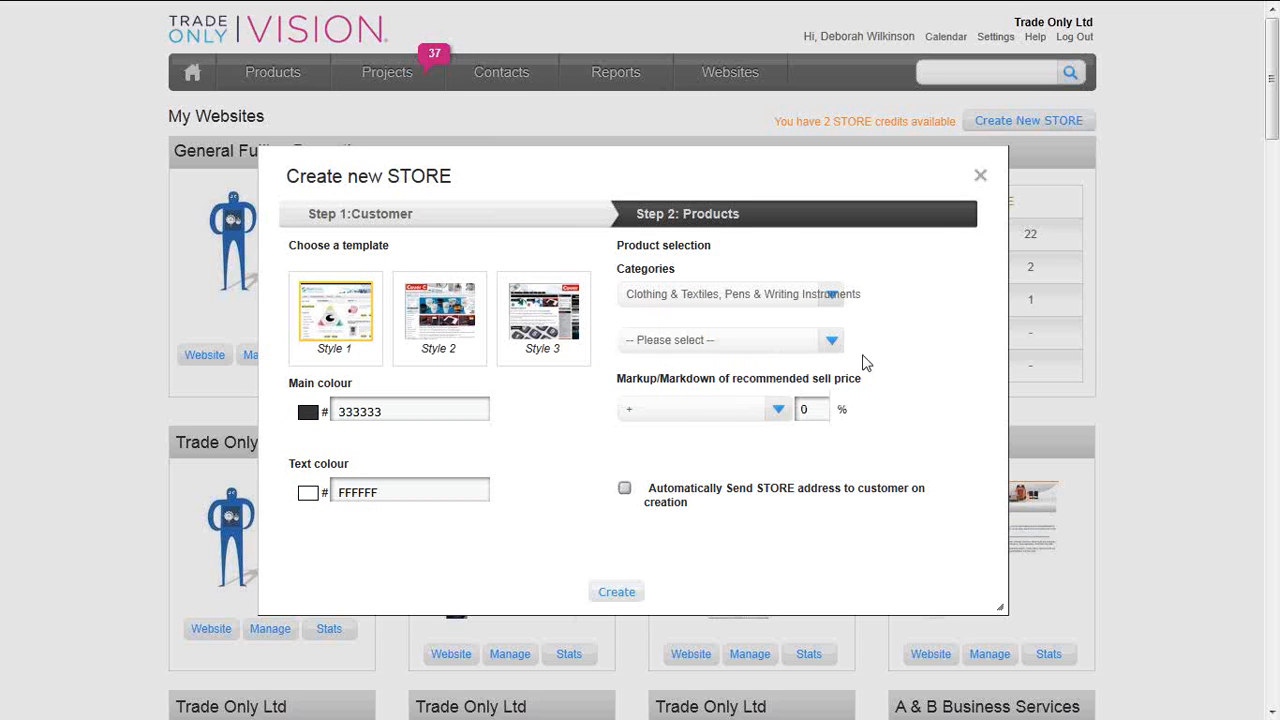
- Limit the store's products to the supplier Edwards Garment, and close the store setup without creating it
left_click(758, 342)
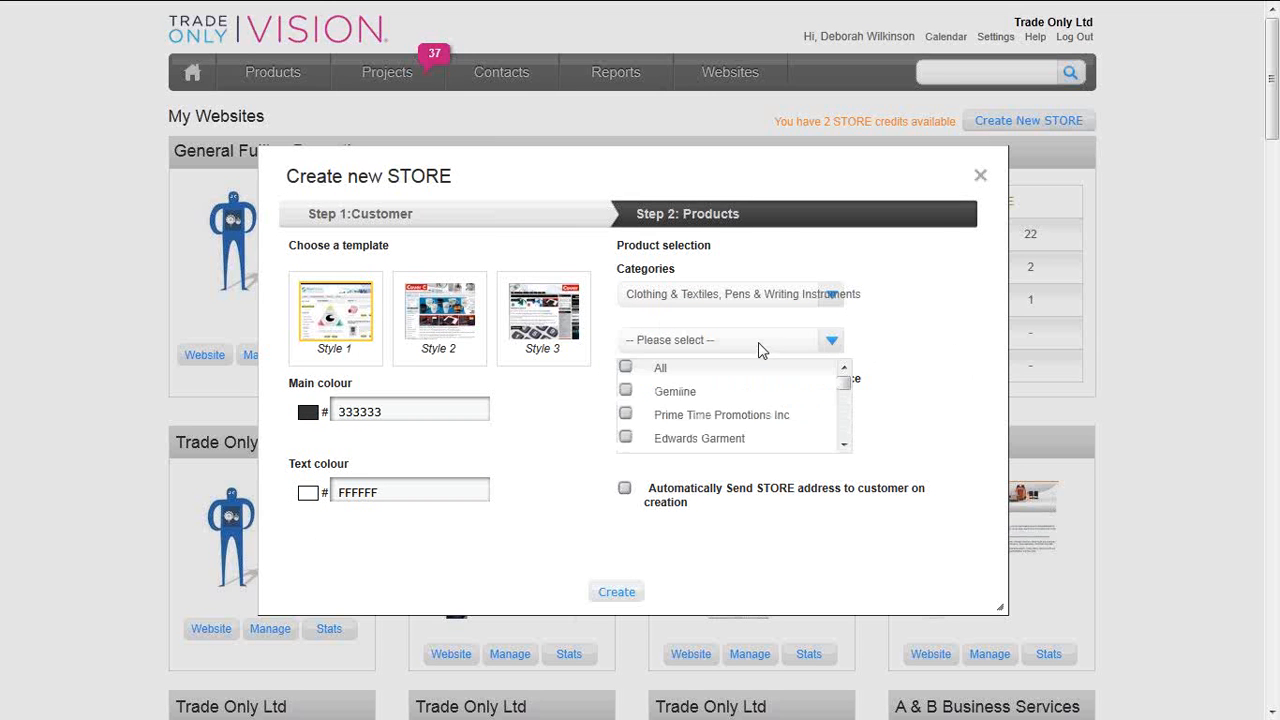
left_click(625, 440)
left_click(938, 410)
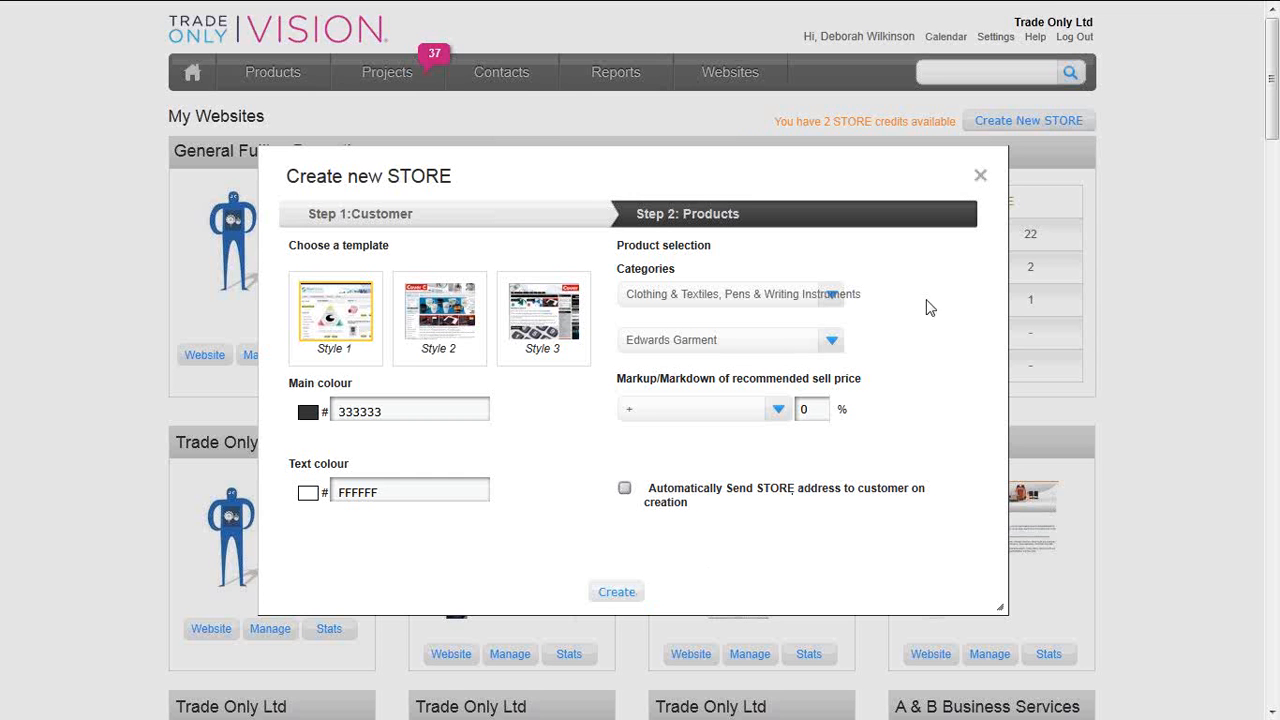
left_click(980, 180)
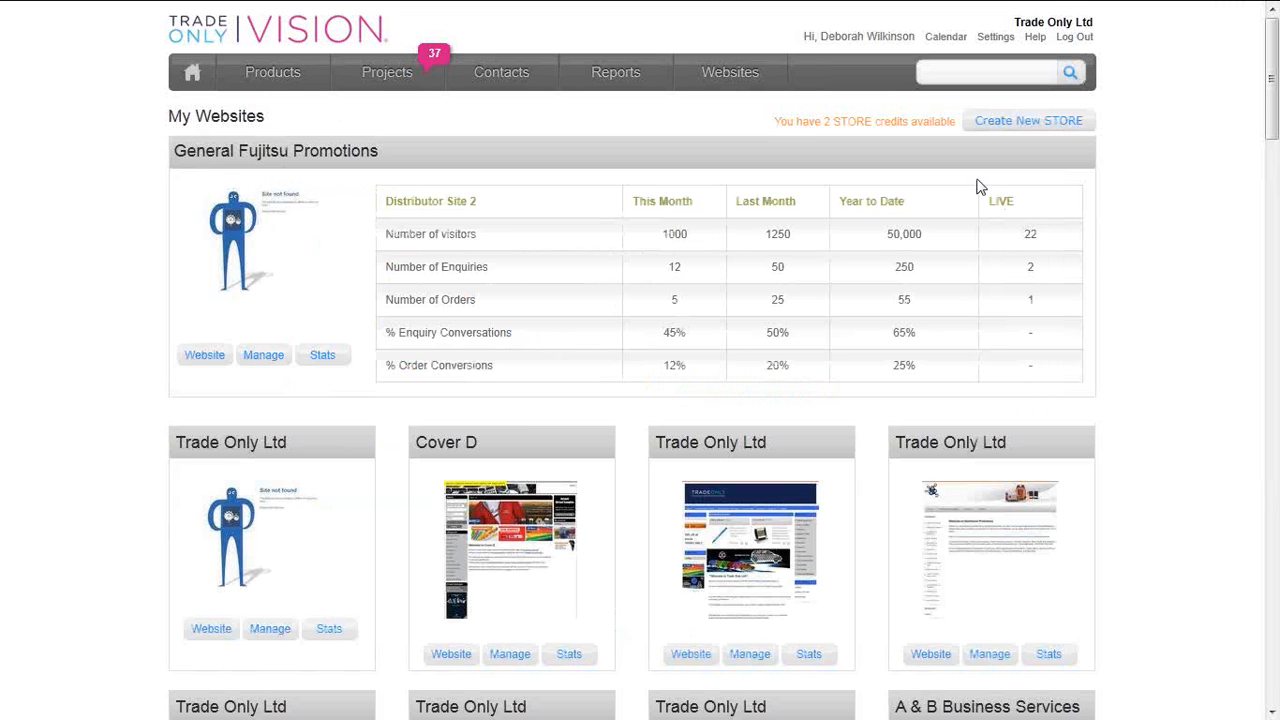
- Look through the full list of existing websites on the My Websites page, and return to the Dashboard
scroll(518, 420, "down", 2)
scroll(521, 414, "up", 2)
scroll(776, 396, "down", 12)
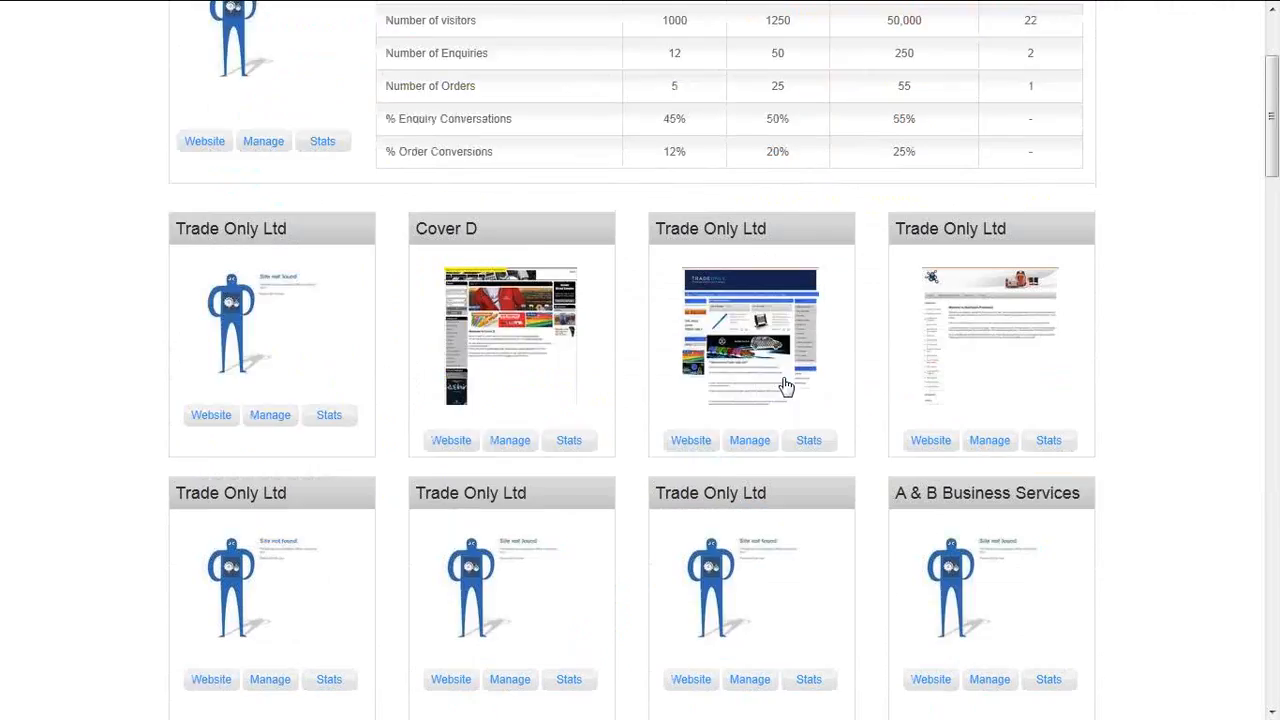
scroll(790, 383, "down", 10)
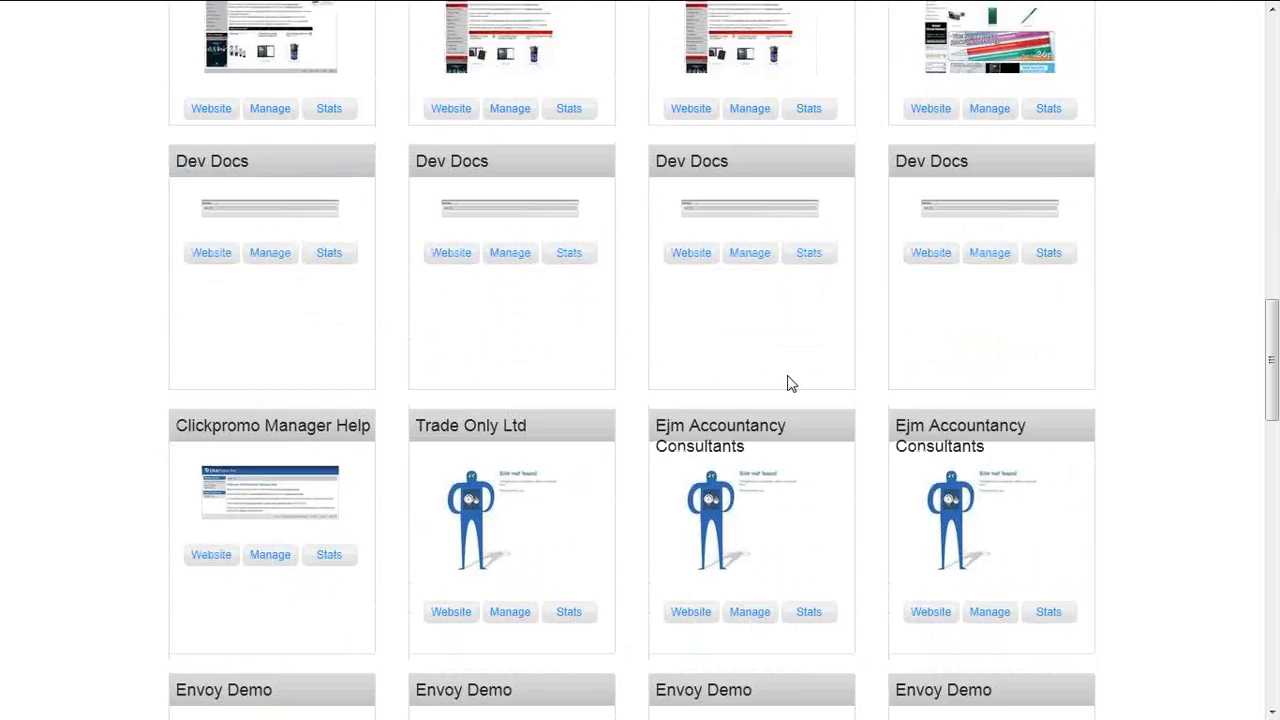
scroll(785, 386, "down", 8)
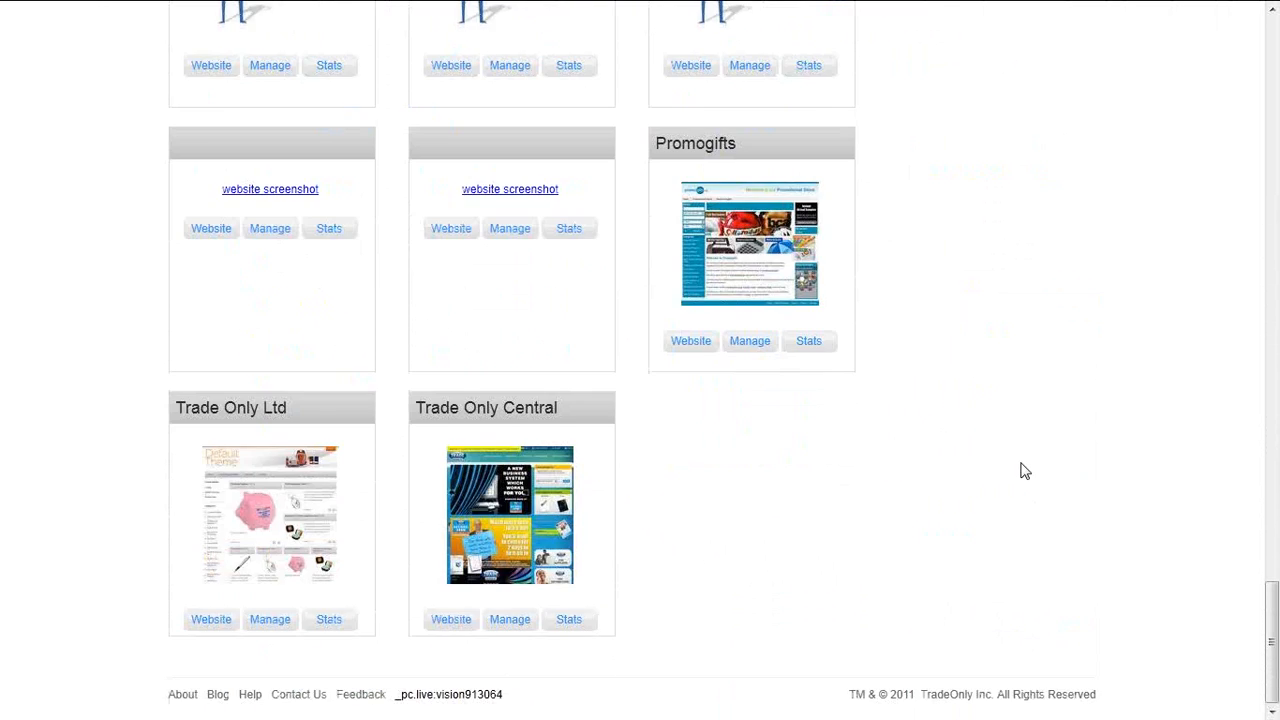
scroll(1020, 470, "up", 18)
scroll(1000, 462, "up", 10)
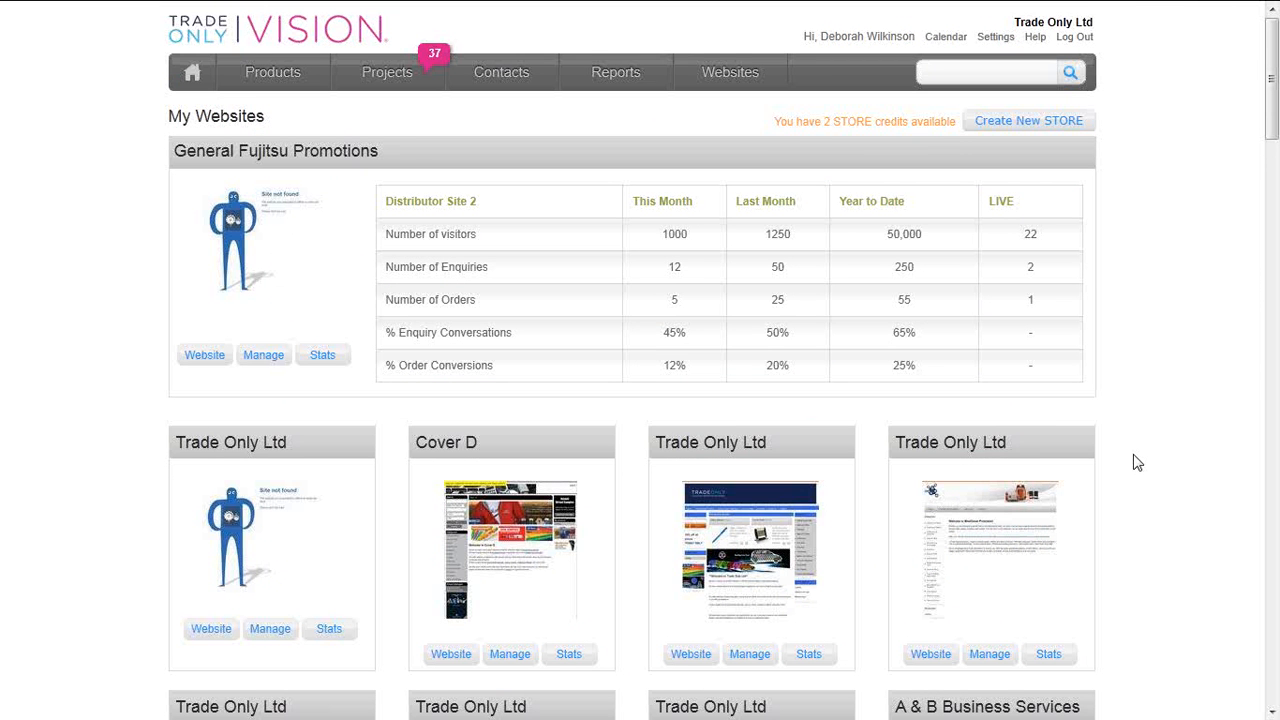
left_click(189, 78)
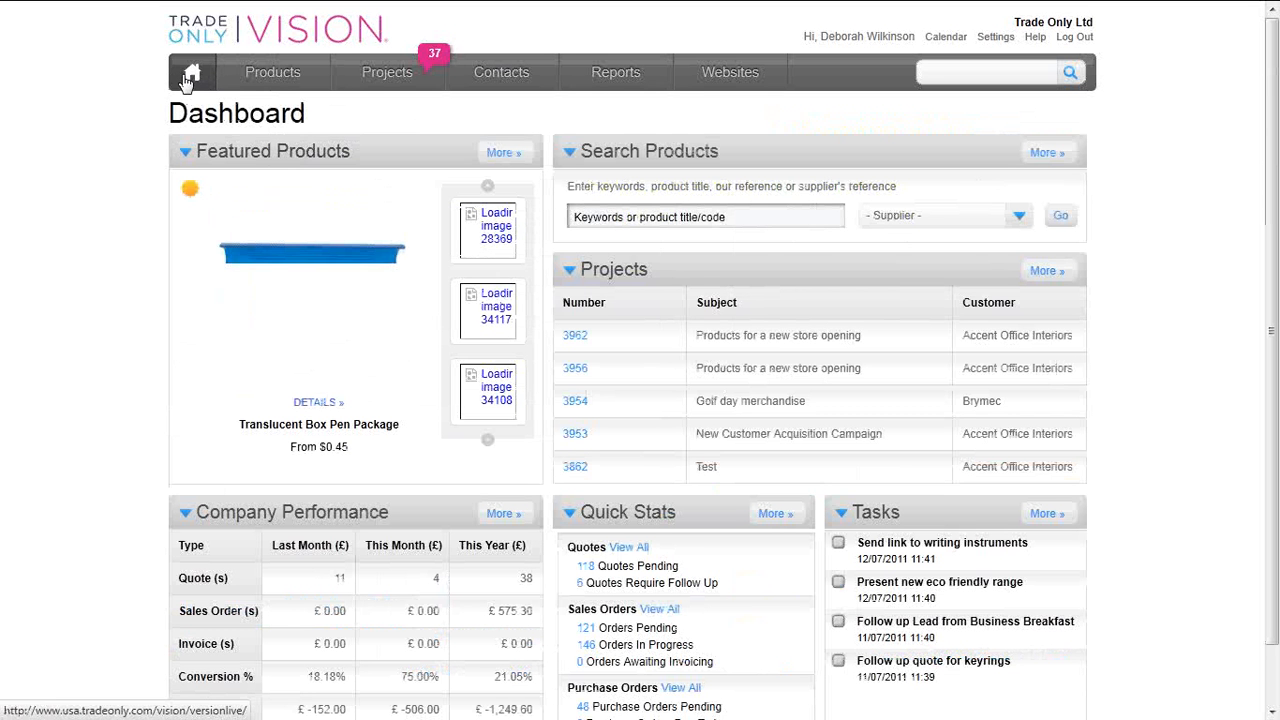